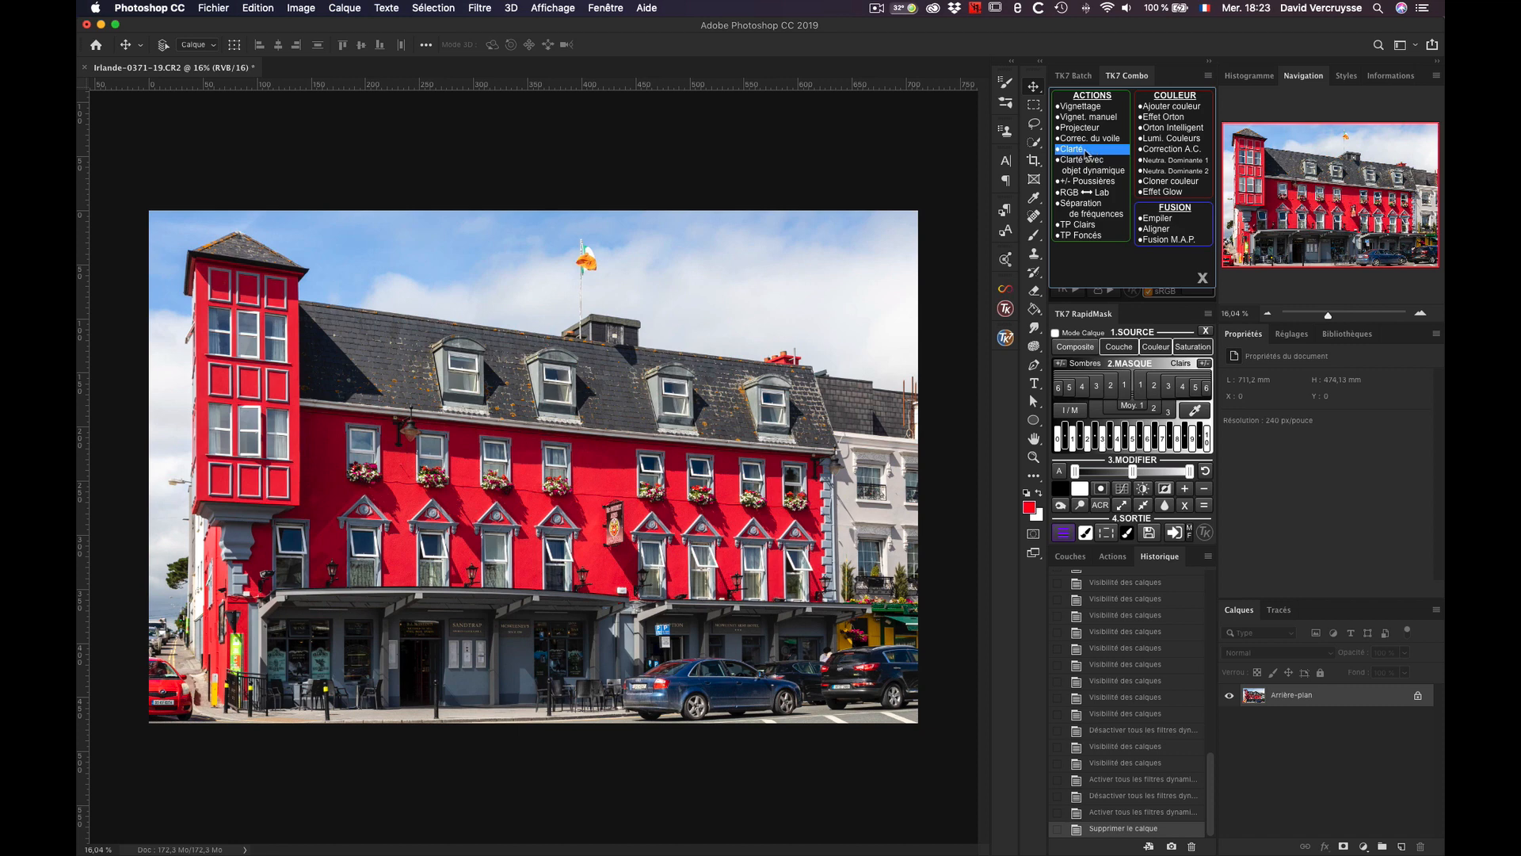
Step: Run the Clarté action on the background image with a High Pass radius of 10.1 pixels
{"action": "left_click", "coordinate": [1087, 150]}
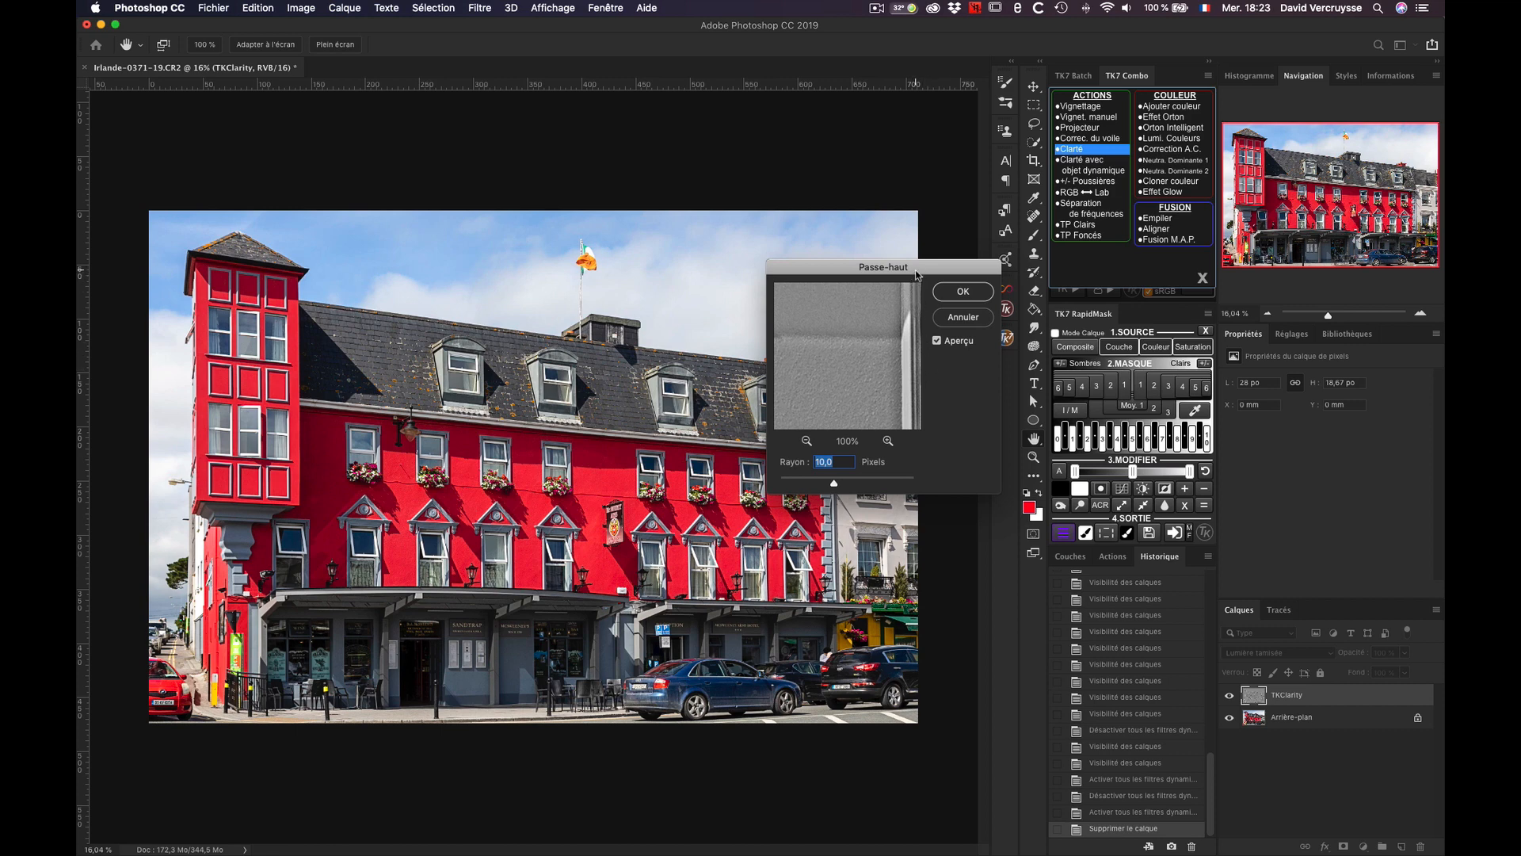
{"action": "left_click_drag", "start_coordinate": [917, 275], "coordinate": [911, 271]}
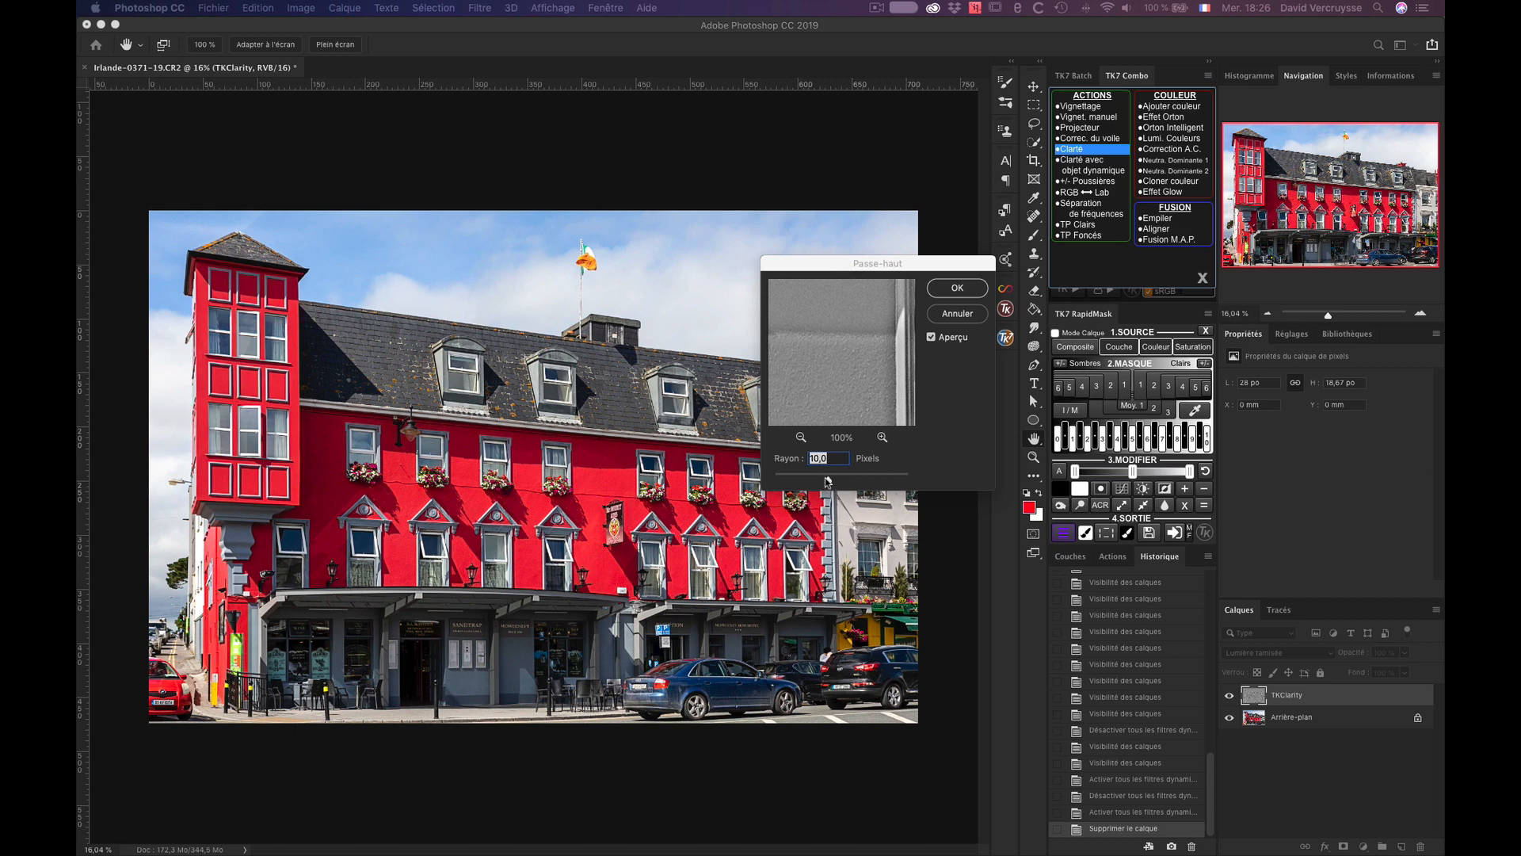
{"action": "left_click", "coordinate": [829, 479]}
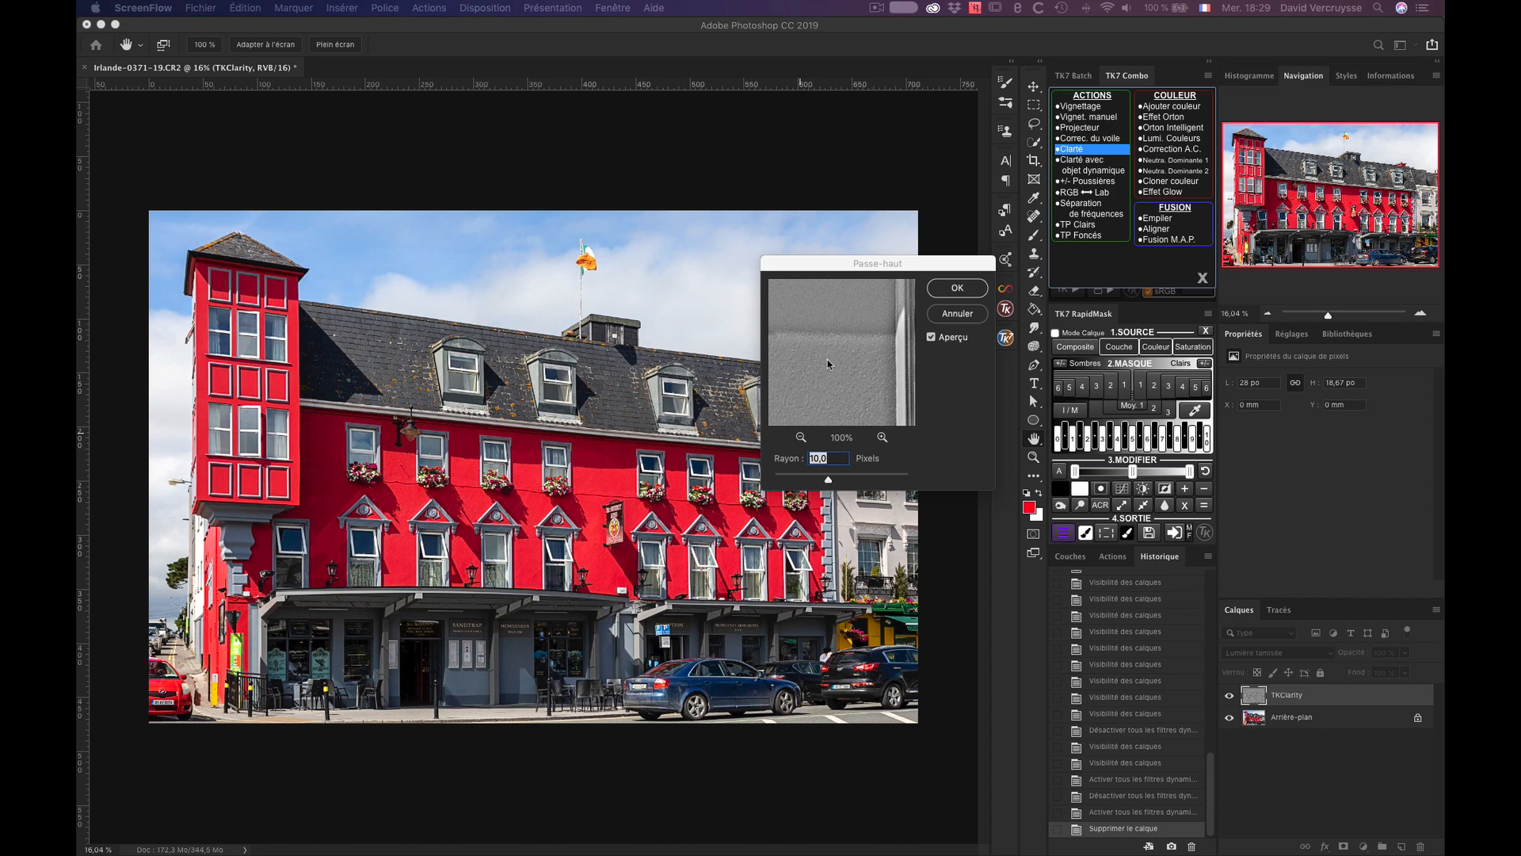
{"action": "left_click", "coordinate": [829, 480]}
{"action": "mouse_move", "coordinate": [828, 481]}
{"action": "left_mouse_down"}
{"action": "mouse_move", "coordinate": [863, 481]}
{"action": "mouse_move", "coordinate": [806, 481]}
{"action": "mouse_move", "coordinate": [829, 481]}
{"action": "left_mouse_up"}
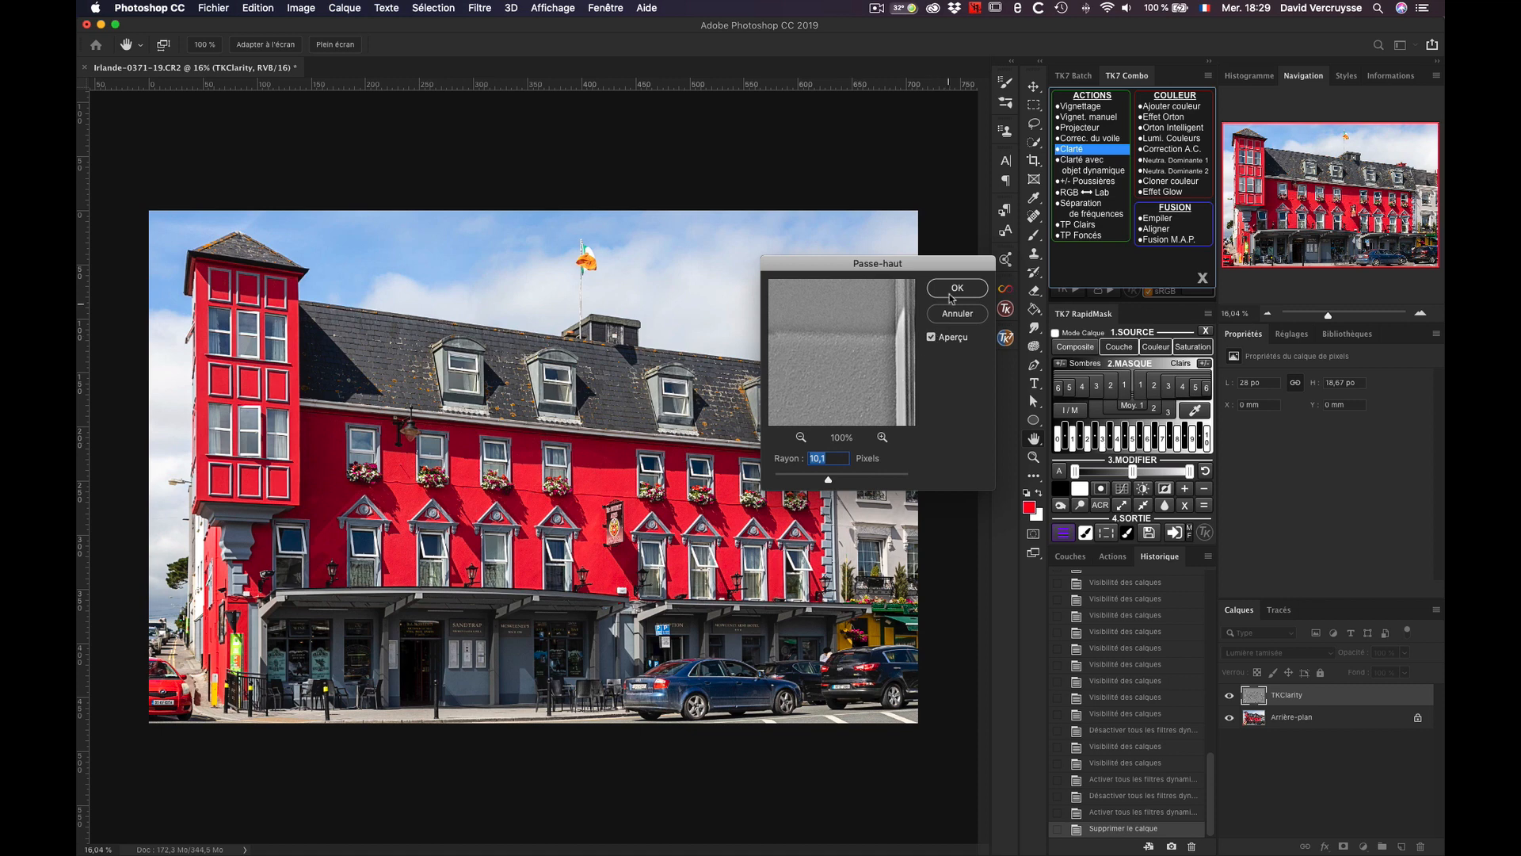
{"action": "left_click", "coordinate": [951, 292]}
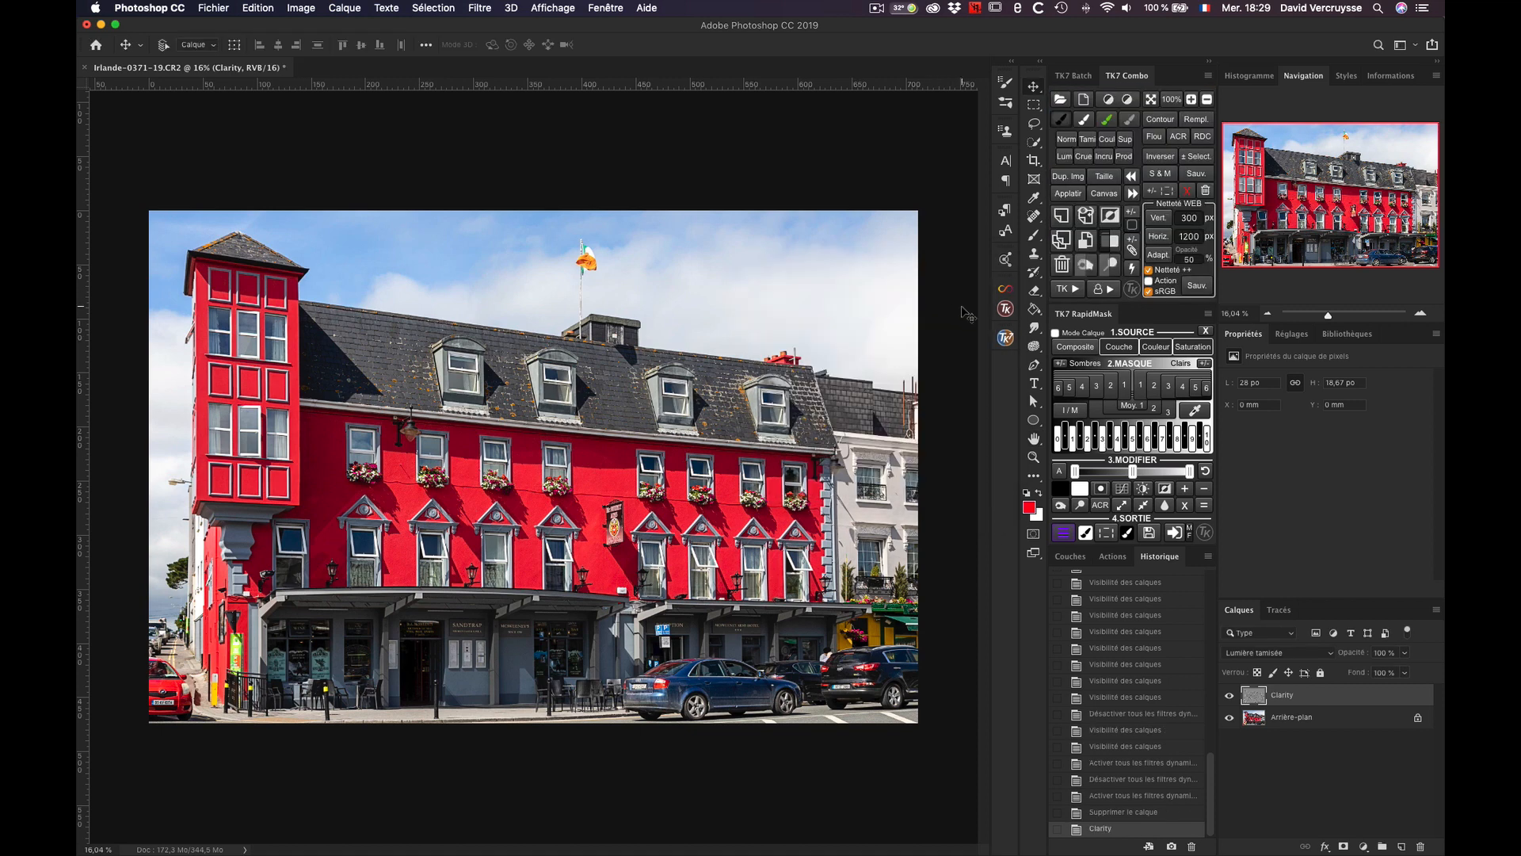
Step: Run the Clarté action again to add a second Clarity layer with a High Pass radius of 60.1 pixels
{"action": "left_click", "coordinate": [1056, 289]}
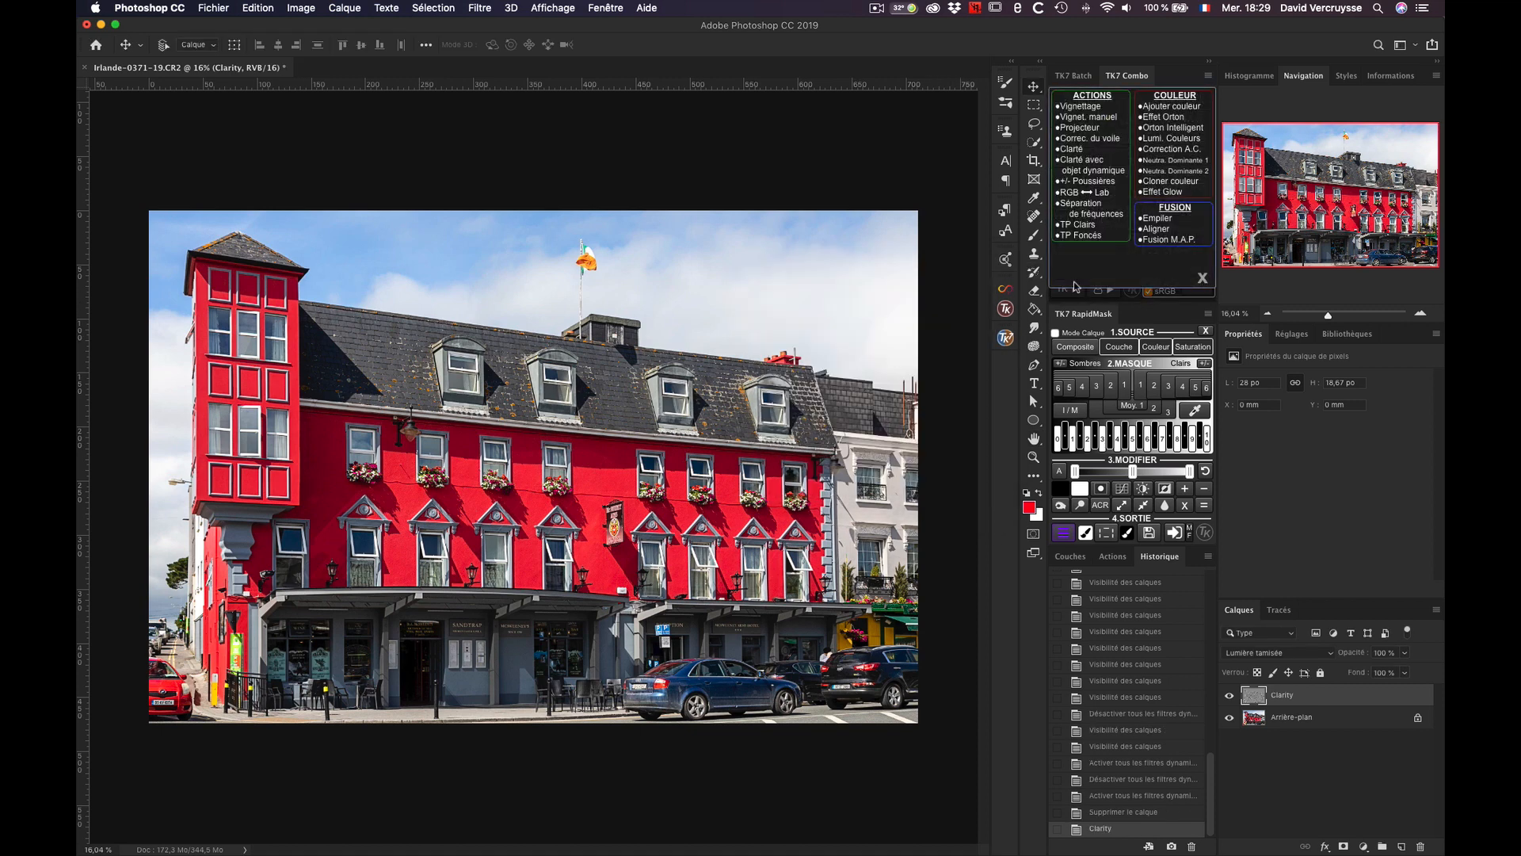
{"action": "left_click", "coordinate": [1081, 150]}
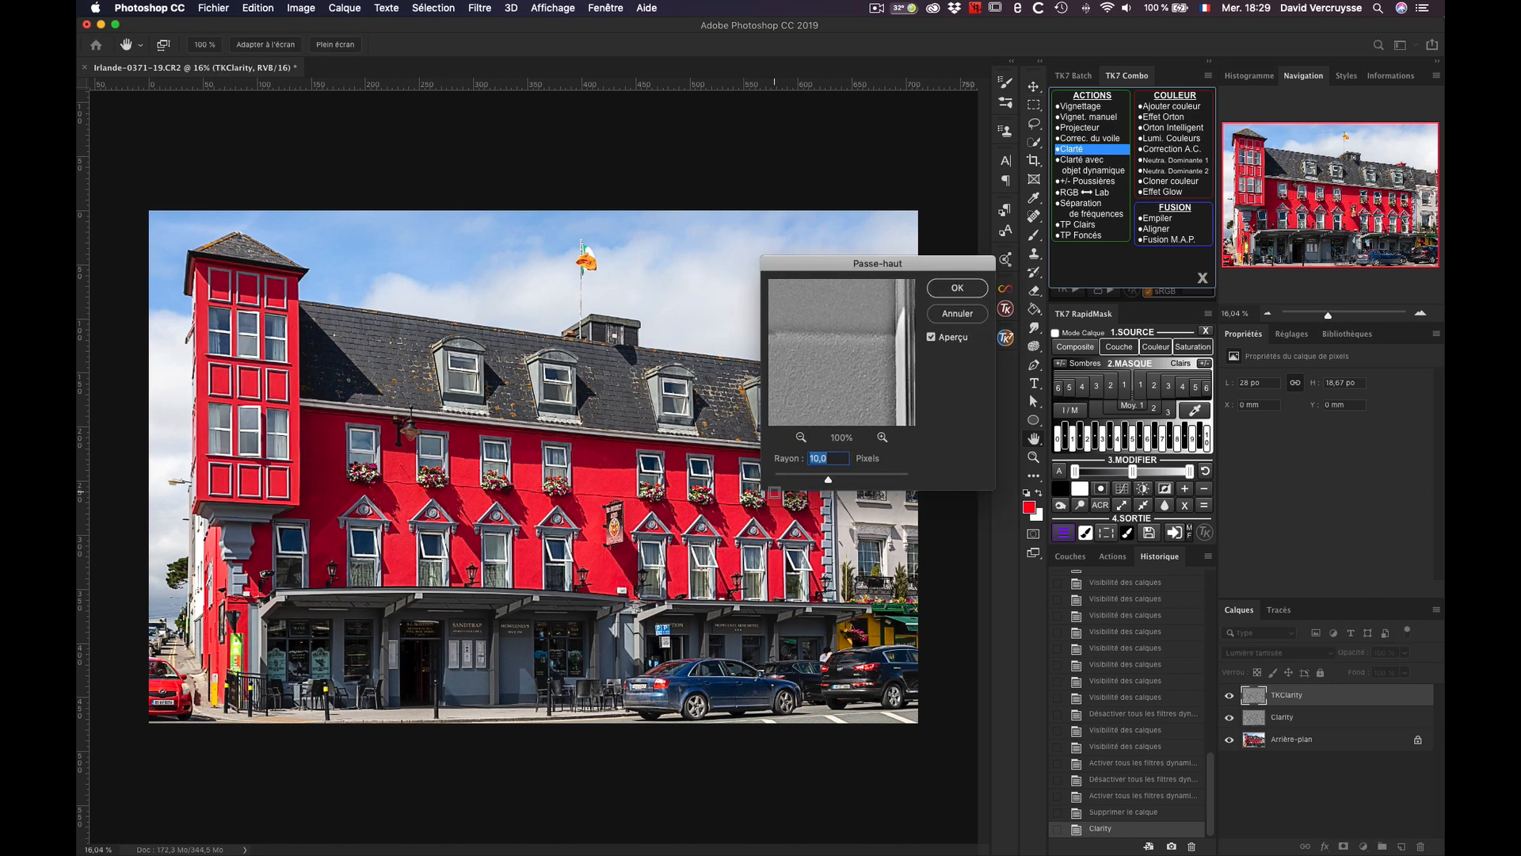
{"action": "left_click_drag", "start_coordinate": [828, 485], "coordinate": [849, 482]}
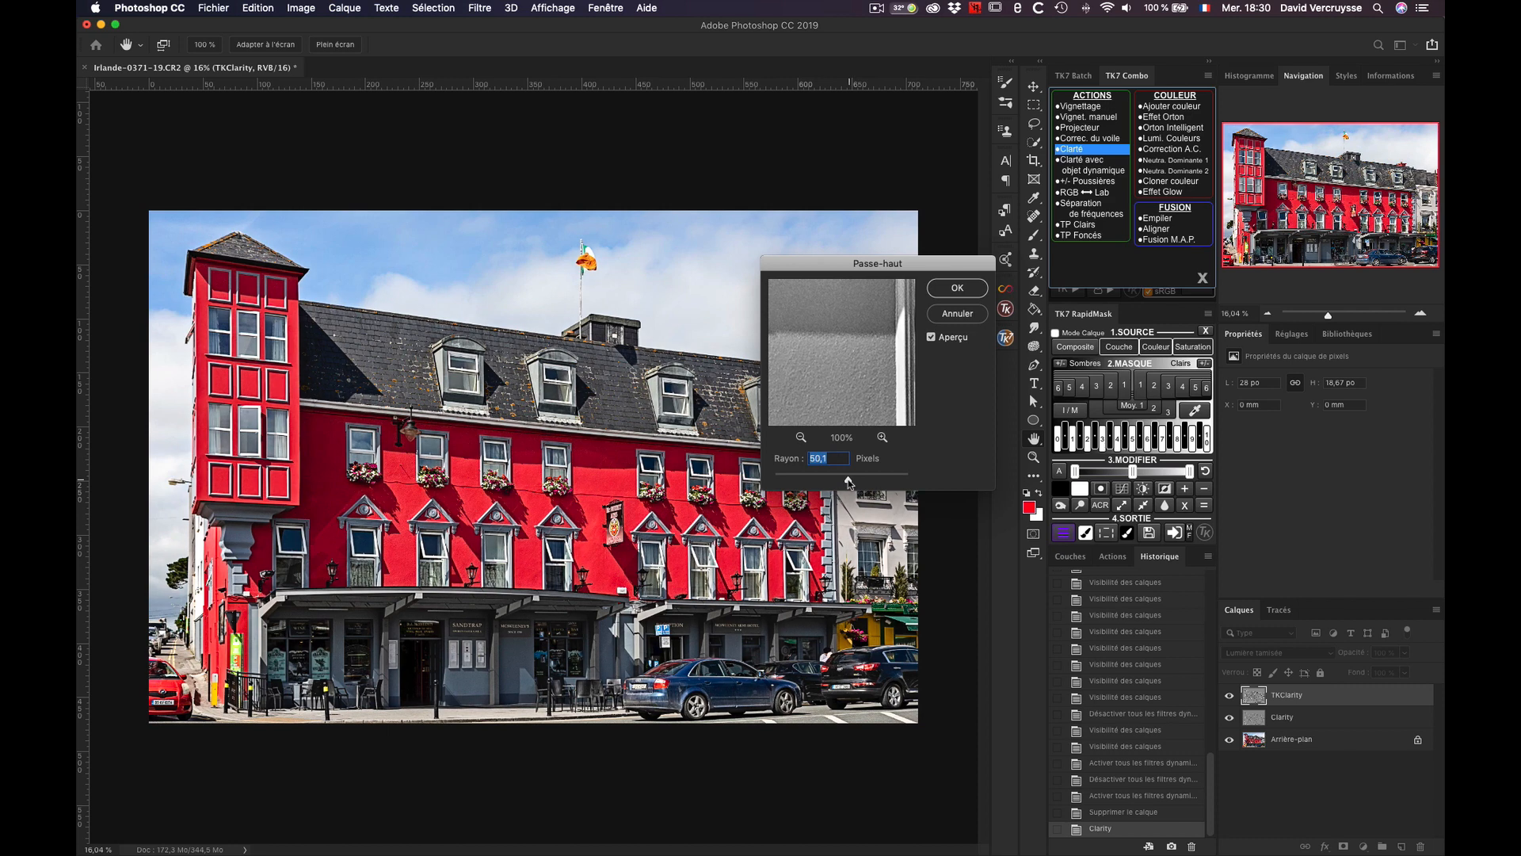
{"action": "left_click", "coordinate": [958, 289]}
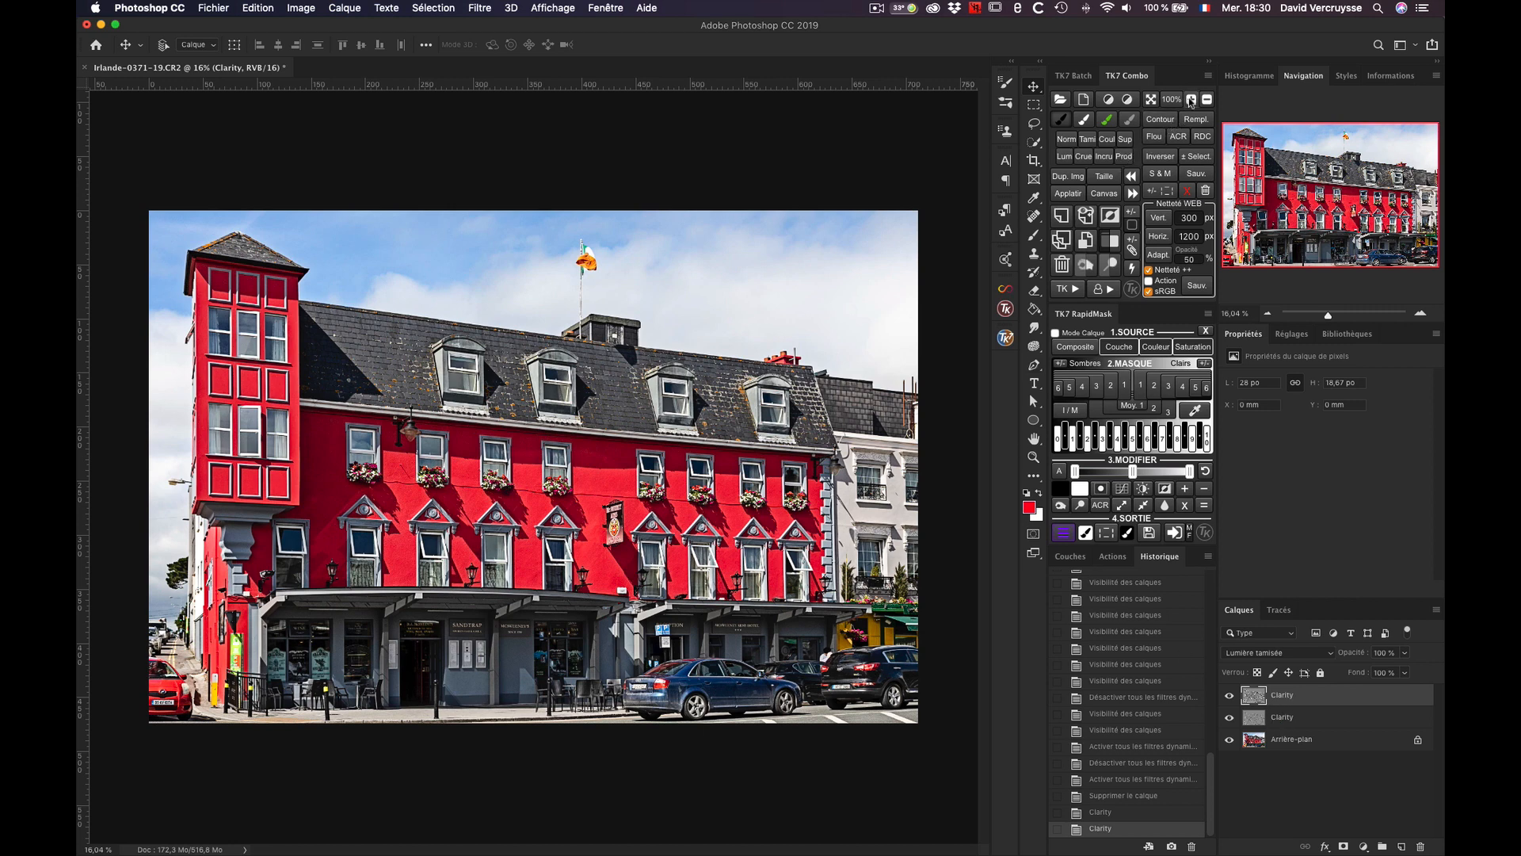
Step: Hide both Clarity layers to examine the original roof and windows up close
{"action": "left_click", "coordinate": [1191, 101]}
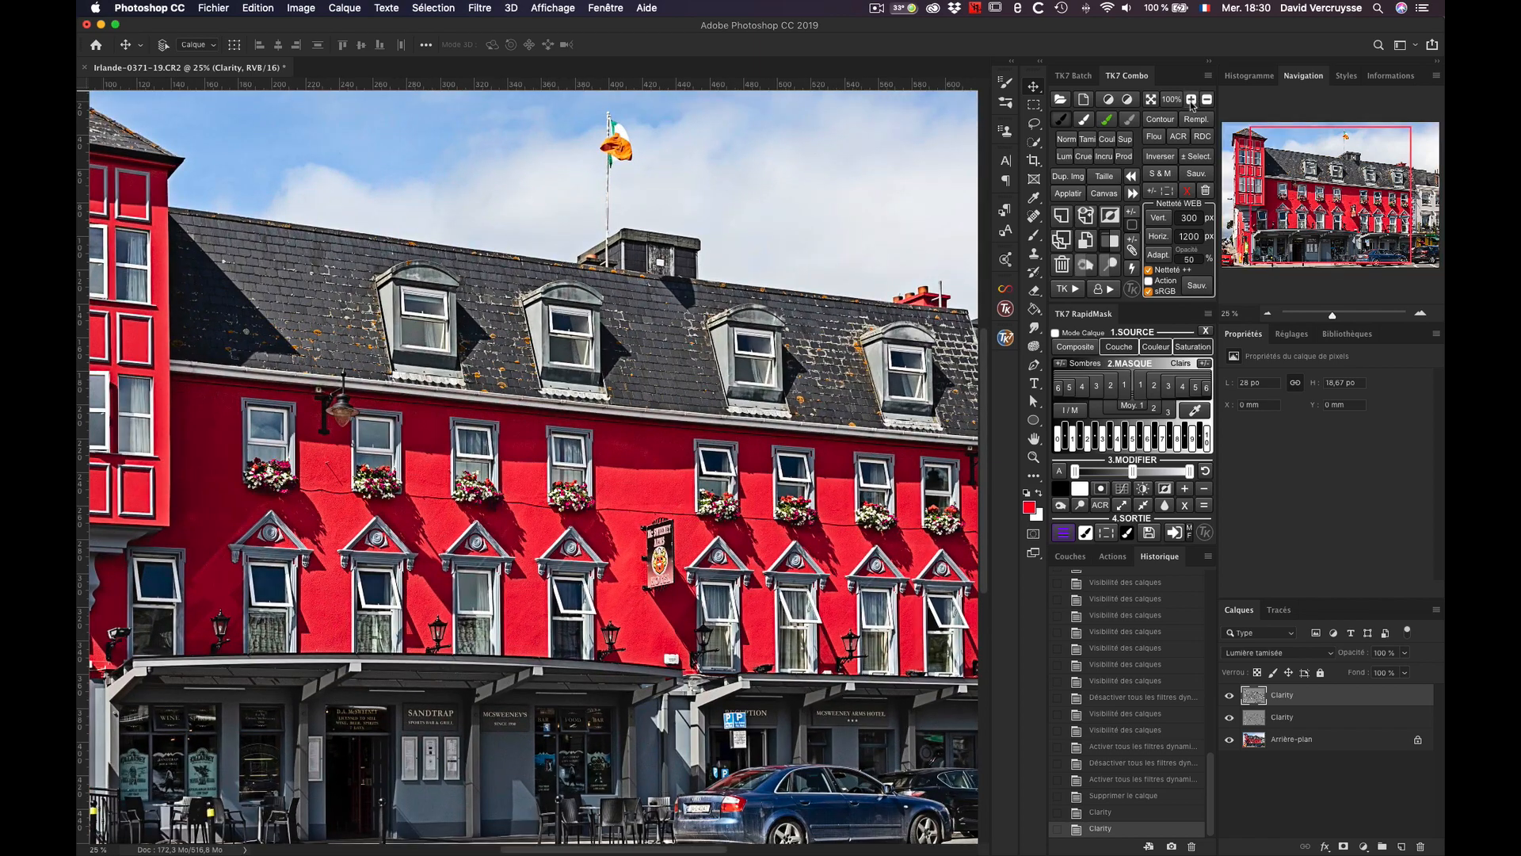
{"action": "left_click", "coordinate": [1191, 102]}
{"action": "left_click", "coordinate": [1191, 101]}
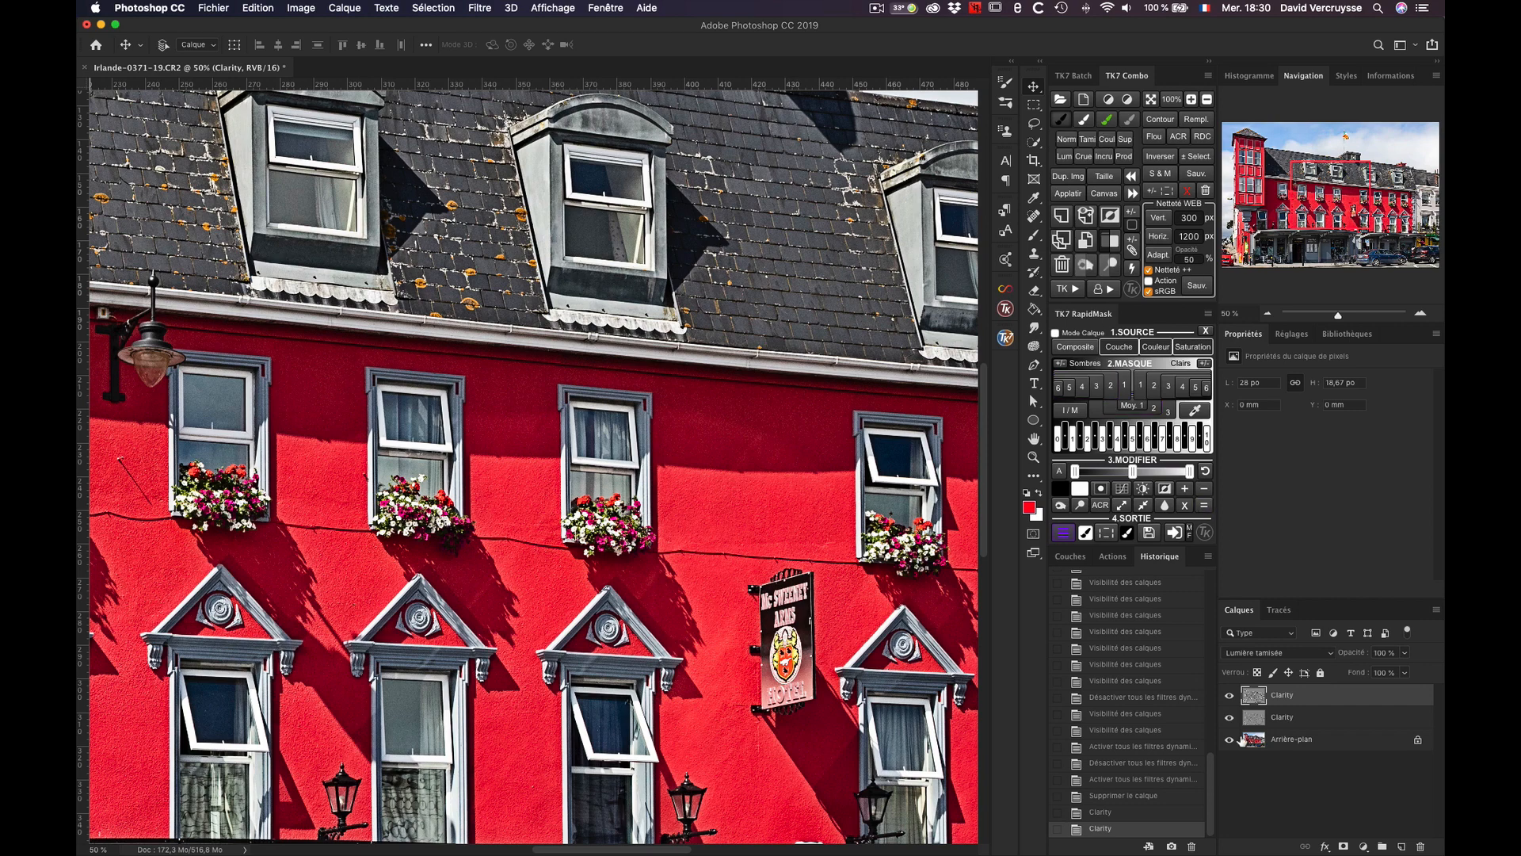
{"action": "left_click", "coordinate": [1230, 697]}
{"action": "left_click", "coordinate": [1230, 717]}
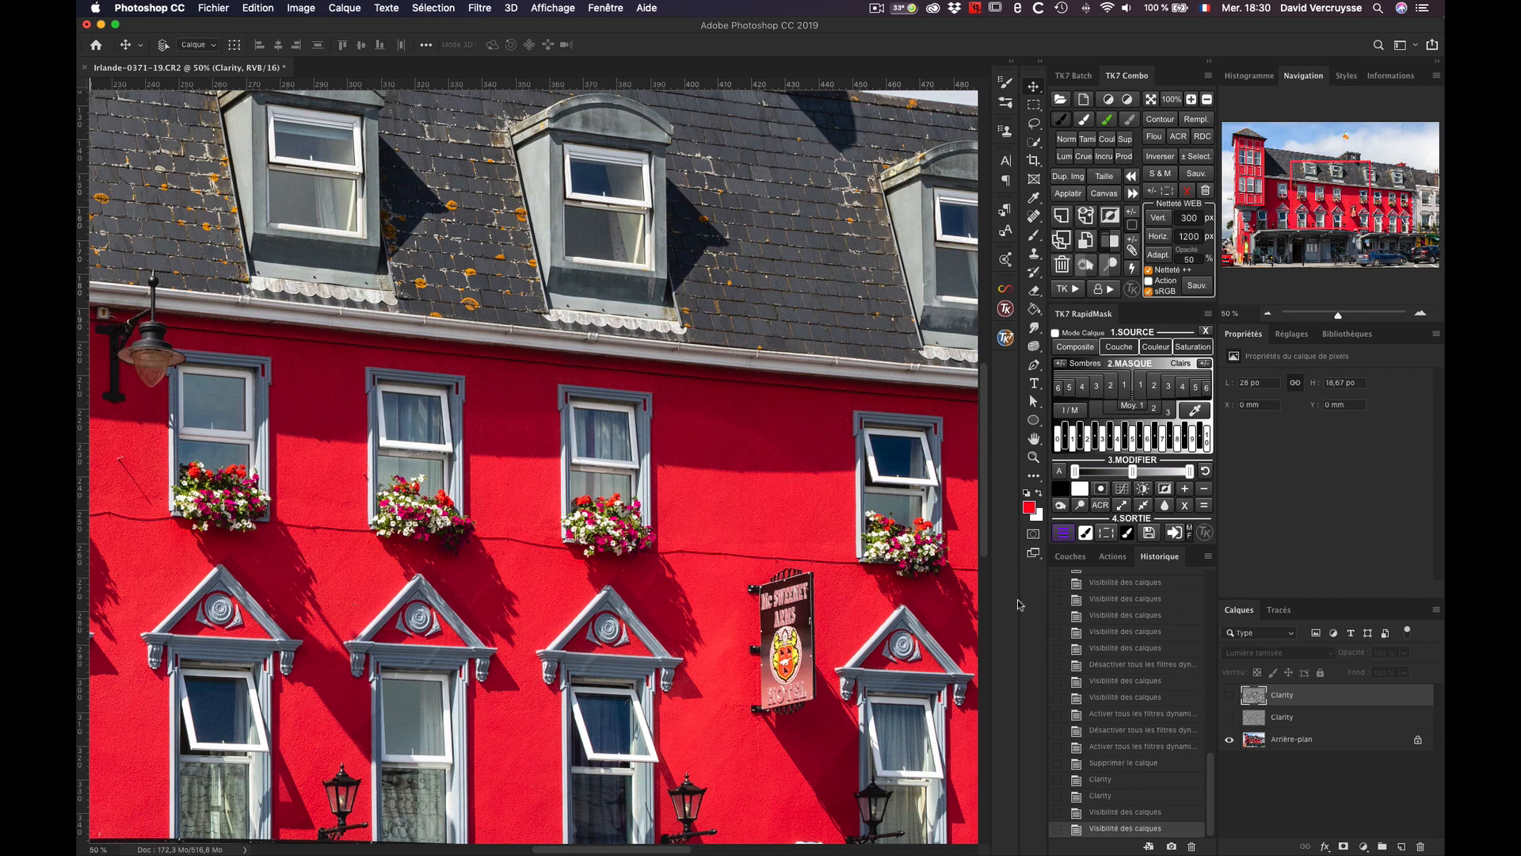
{"action": "key", "text": "super+plus"}
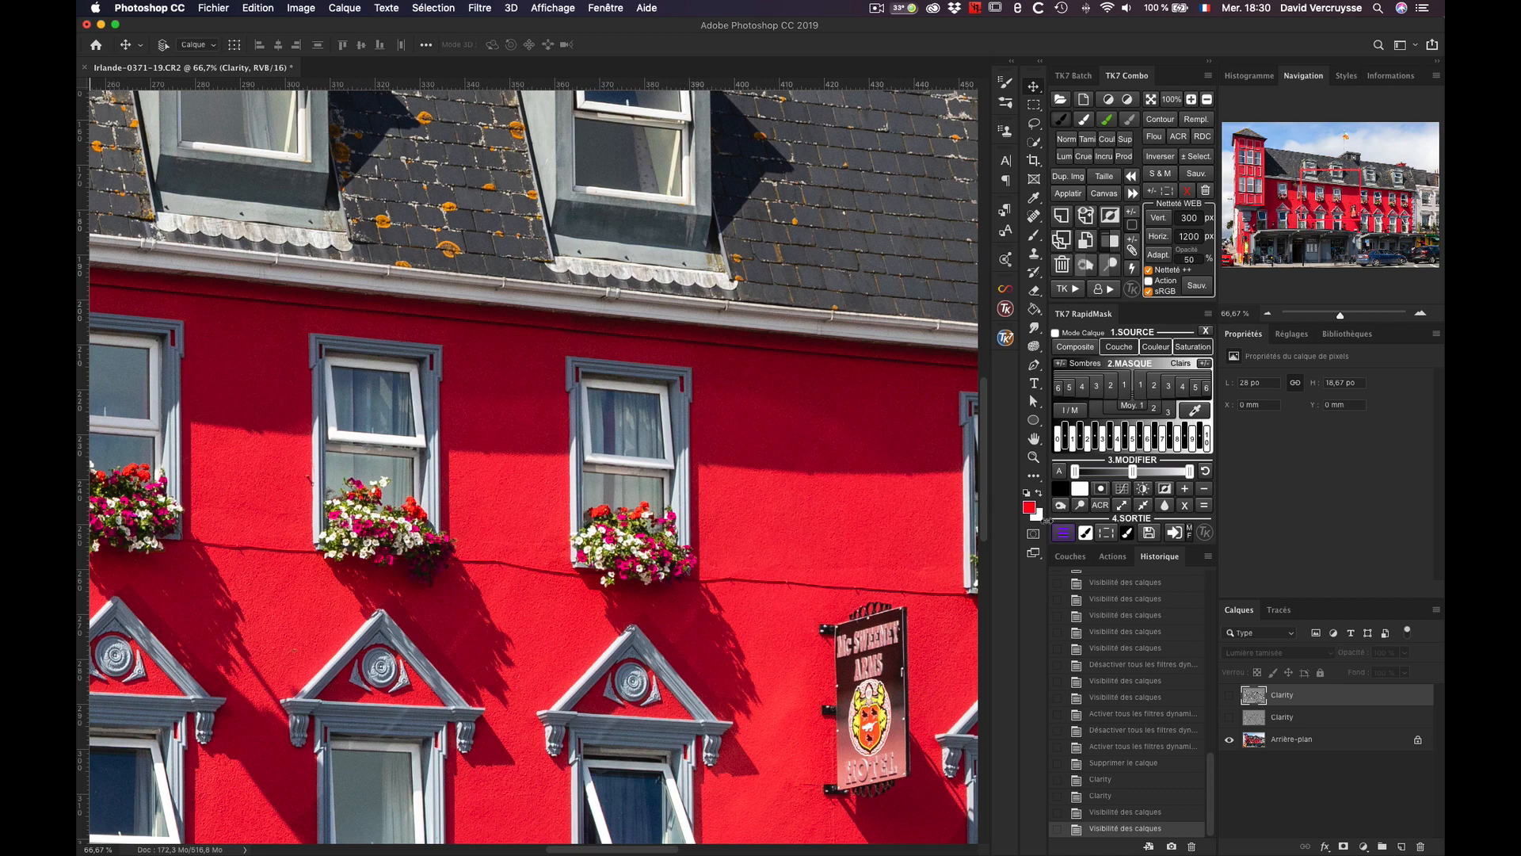
{"action": "left_click_drag", "start_coordinate": [517, 261], "coordinate": [545, 397]}
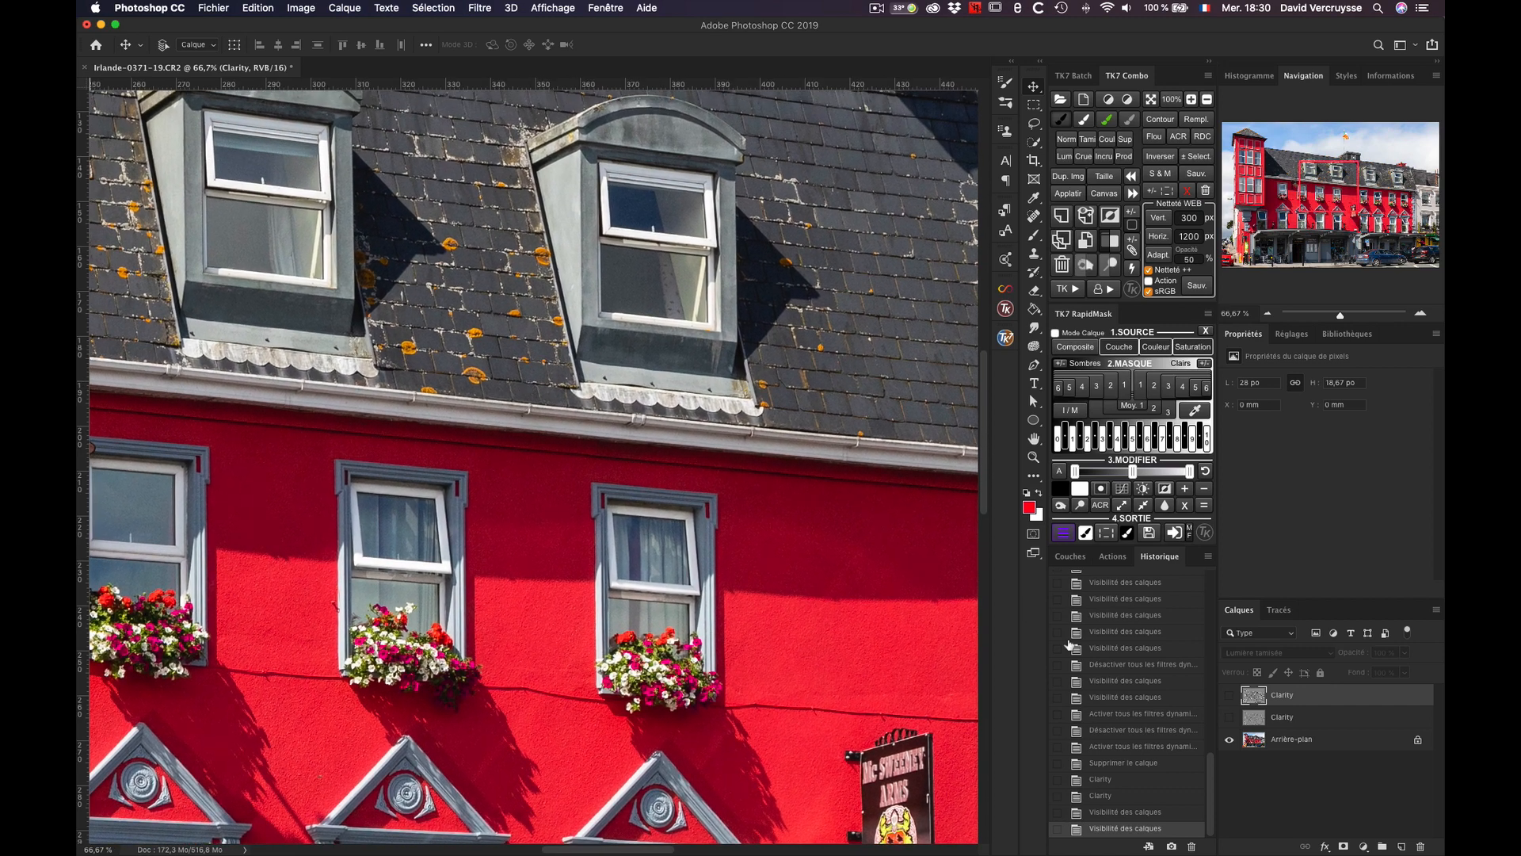
Step: Switch the lower Clarity layer on and off to compare its effect with the original image
{"action": "left_click", "coordinate": [1230, 720]}
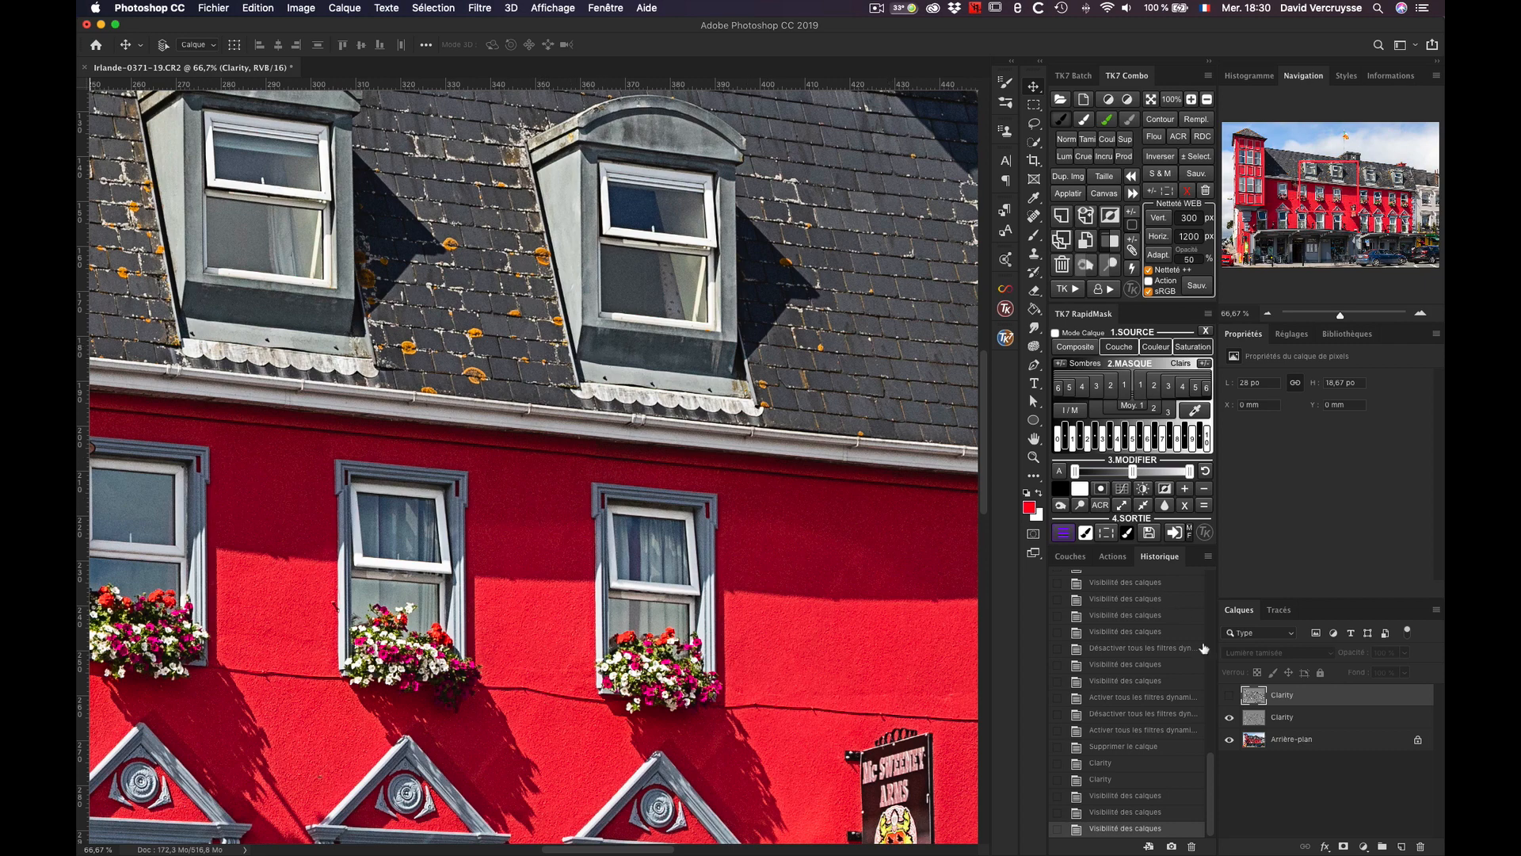
{"action": "left_click", "coordinate": [1230, 718]}
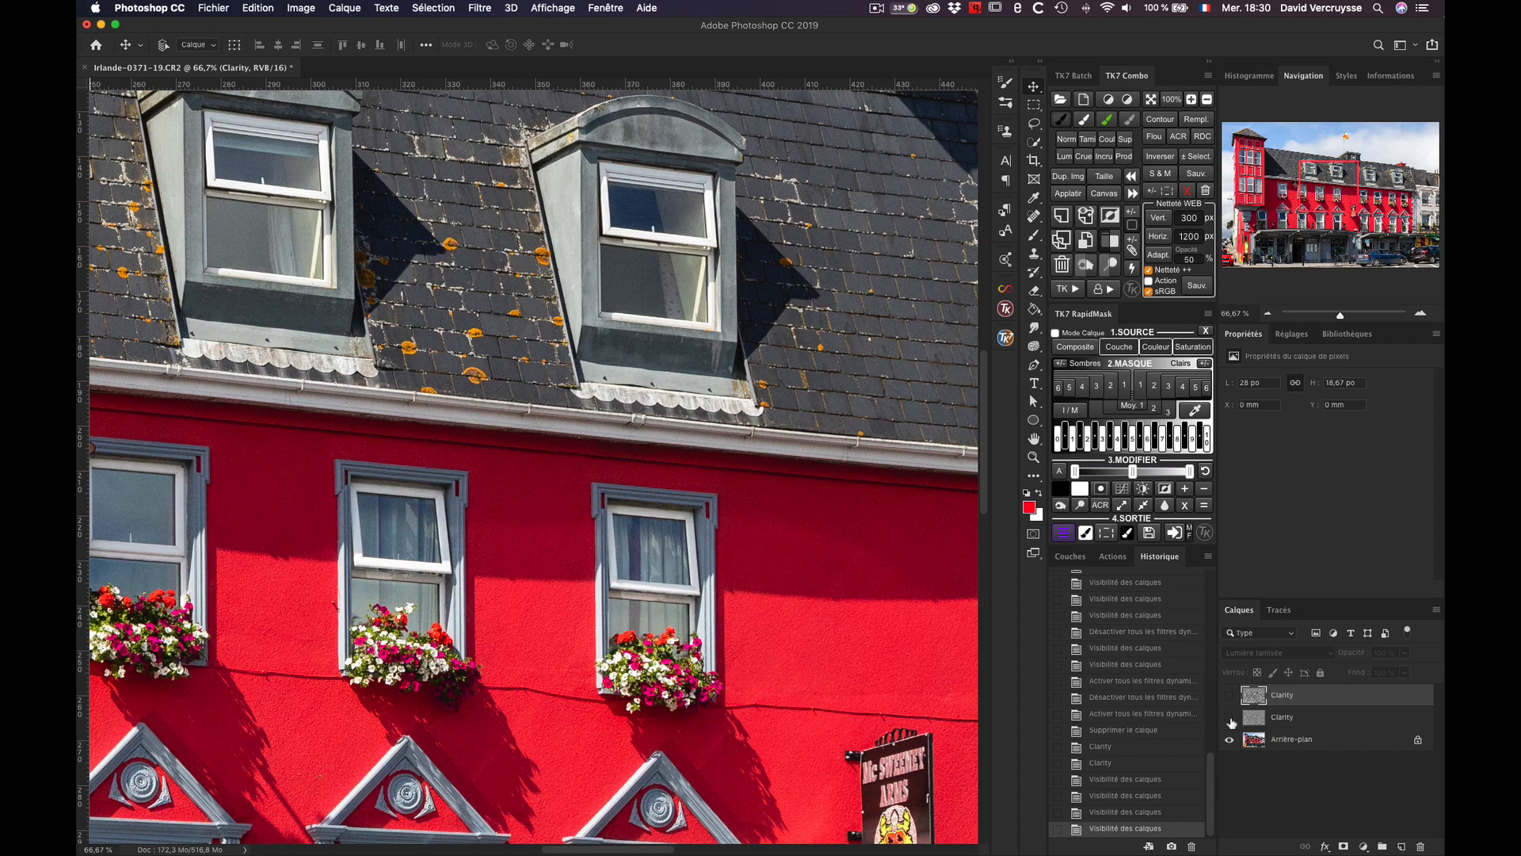
{"action": "left_click", "coordinate": [1231, 718]}
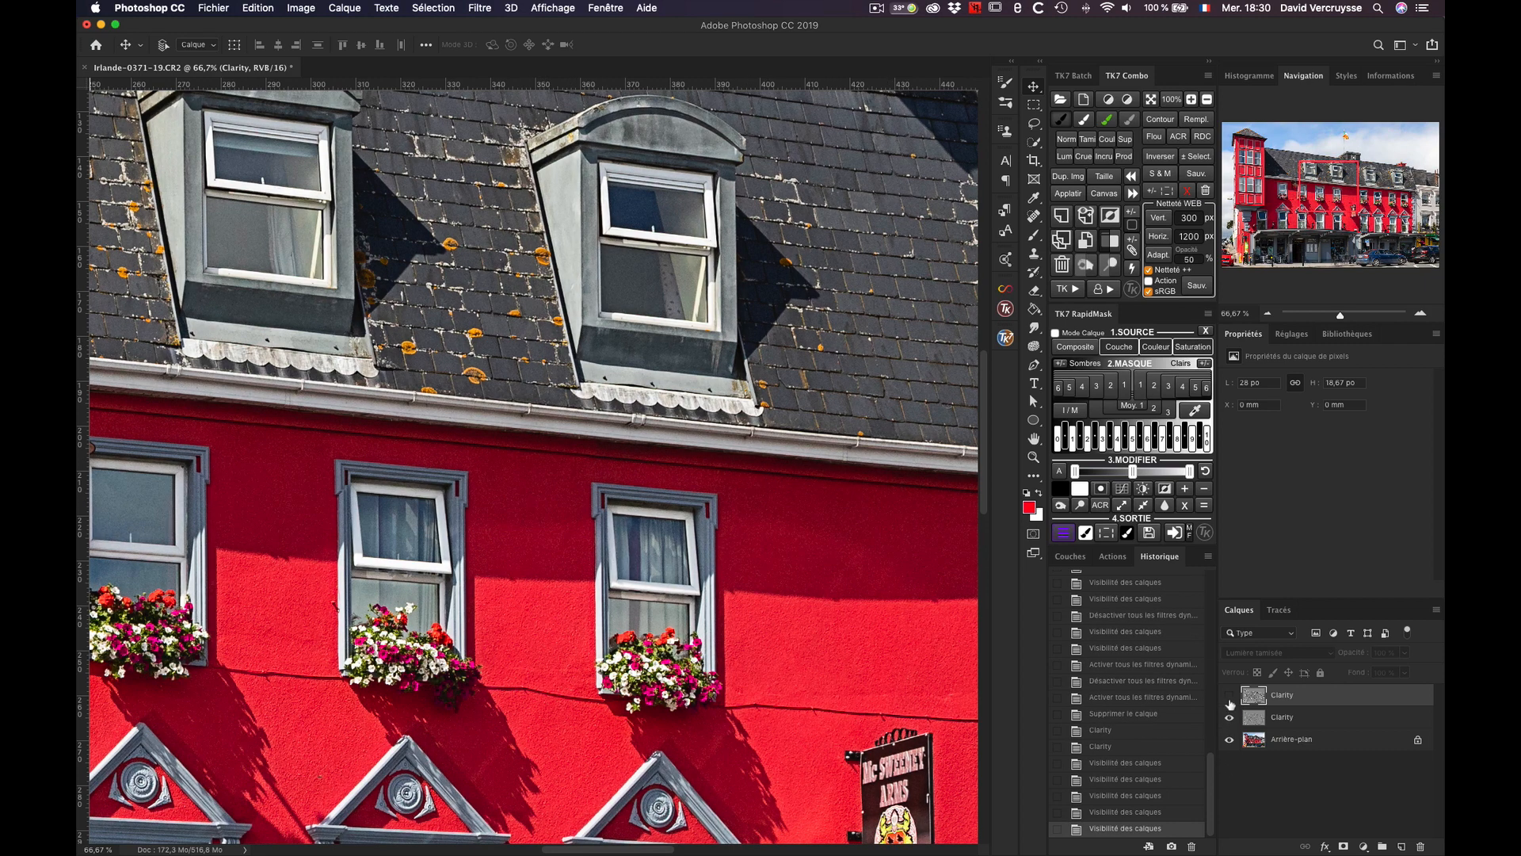
{"action": "left_click", "coordinate": [1230, 718]}
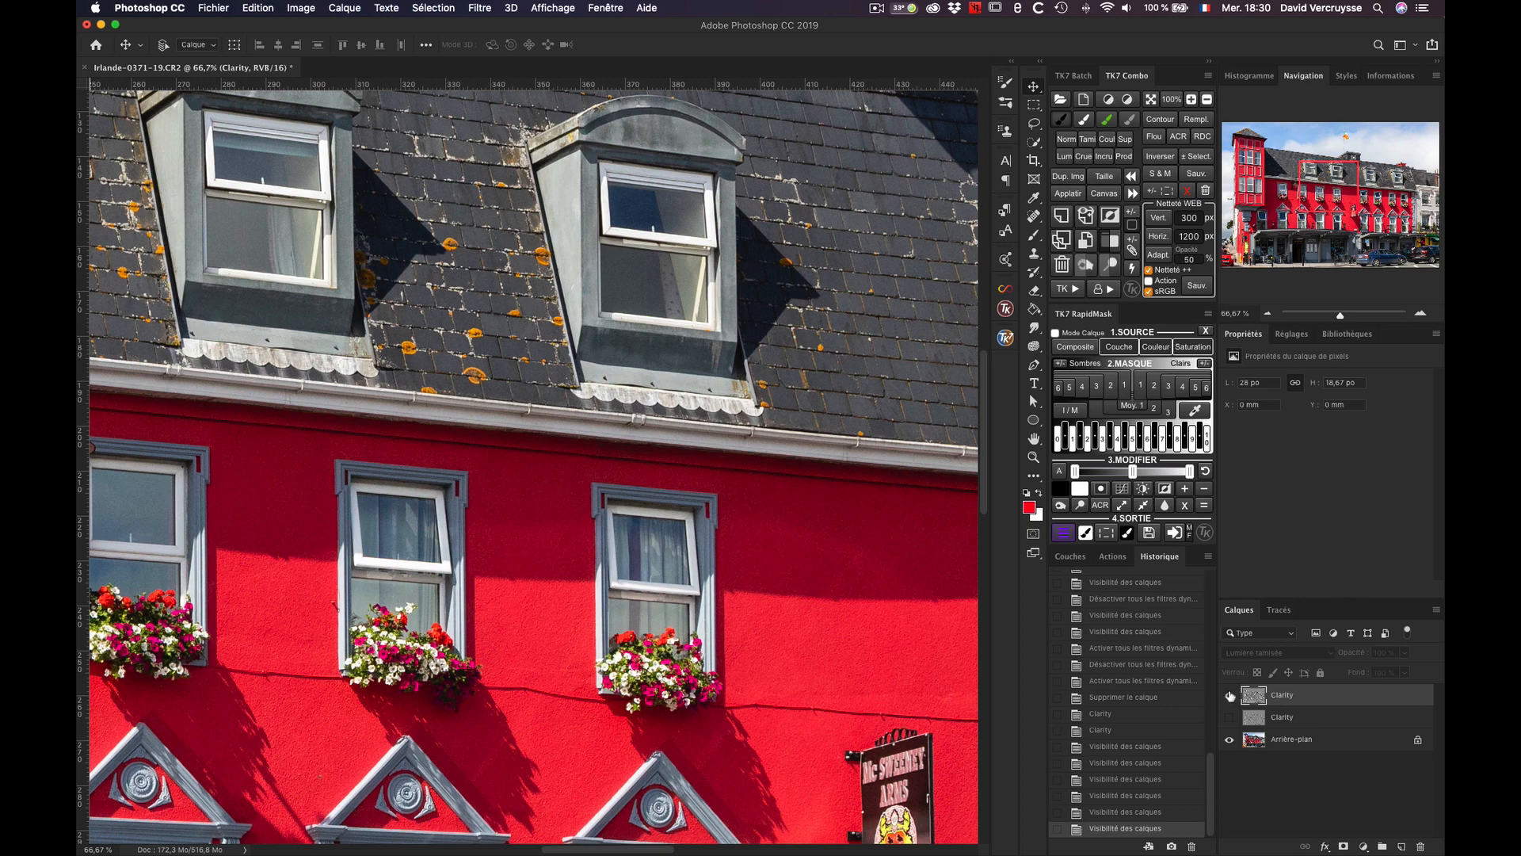
Step: Toggle the upper Clarity layer, leave it on, and compare it with and without the lower Clarity layer
{"action": "left_click", "coordinate": [1230, 696]}
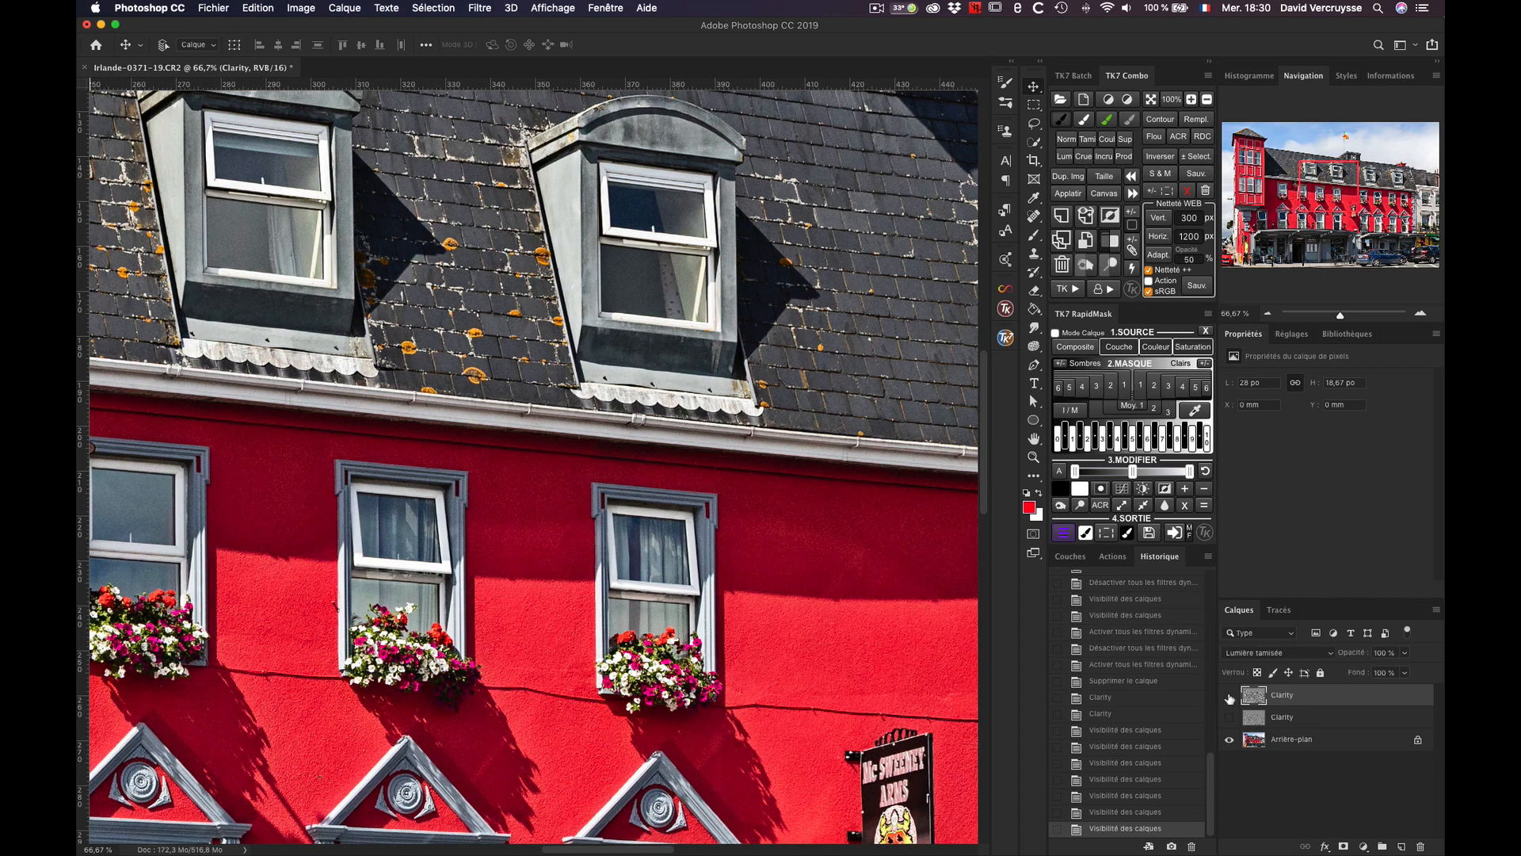
{"action": "left_click", "coordinate": [1230, 697]}
{"action": "left_click", "coordinate": [1230, 697]}
{"action": "left_click", "coordinate": [1231, 697]}
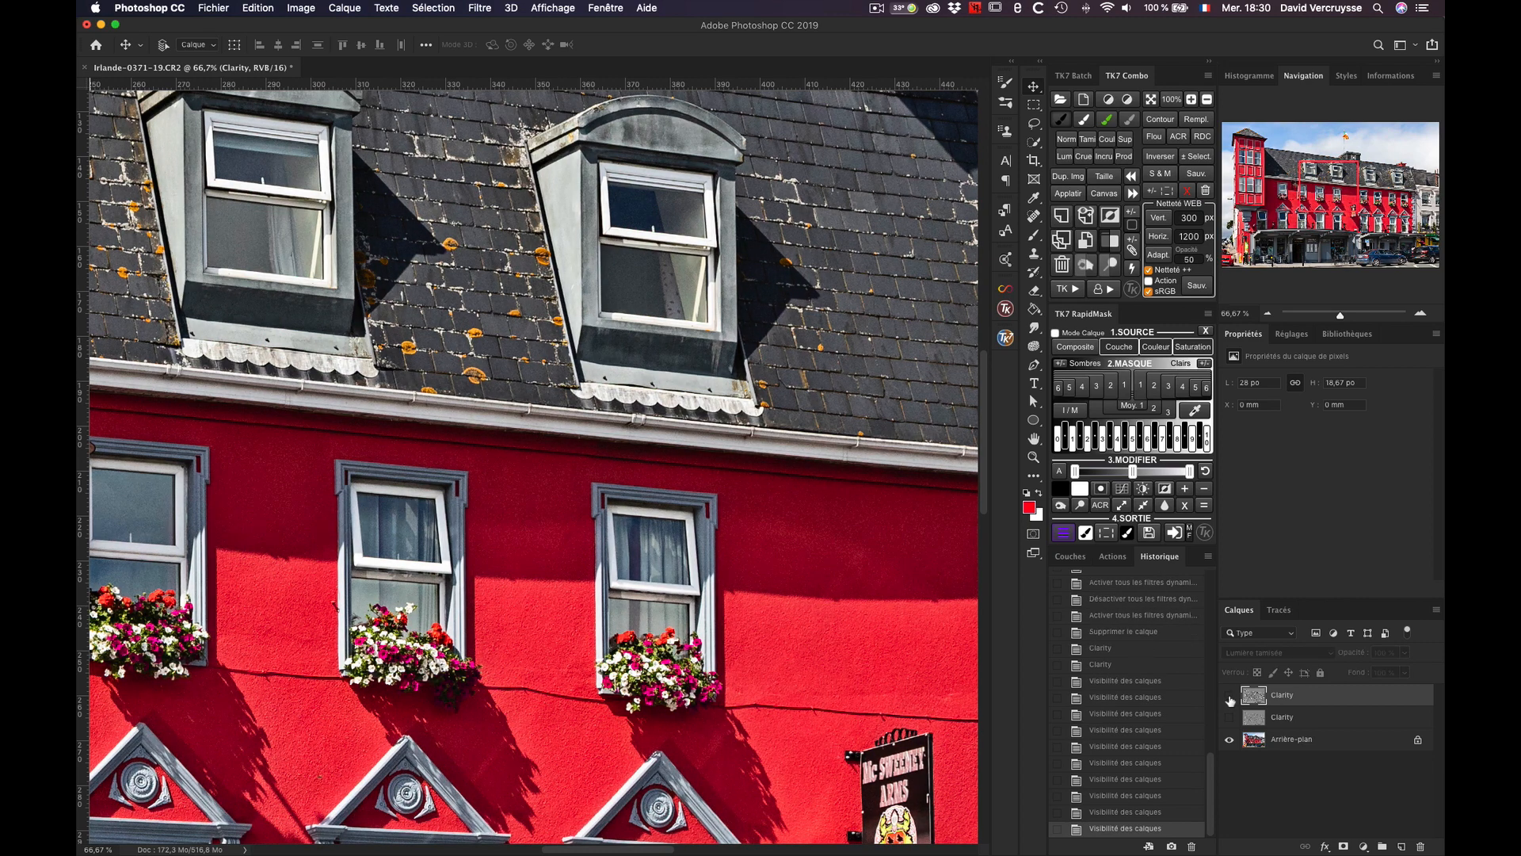
{"action": "left_click", "coordinate": [1230, 697]}
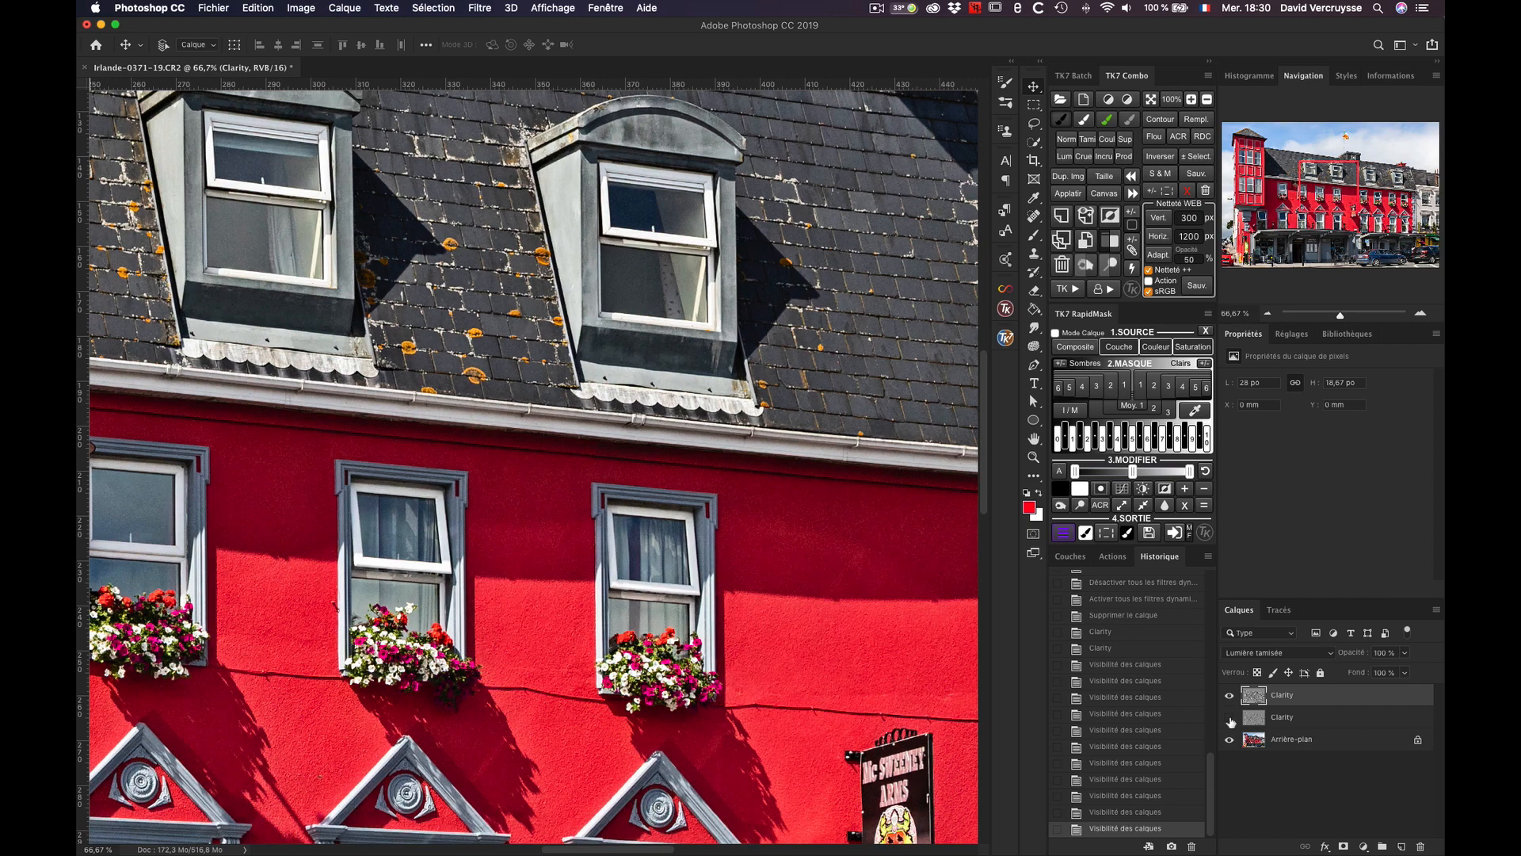
{"action": "left_click", "coordinate": [1229, 717]}
{"action": "left_click", "coordinate": [1230, 718]}
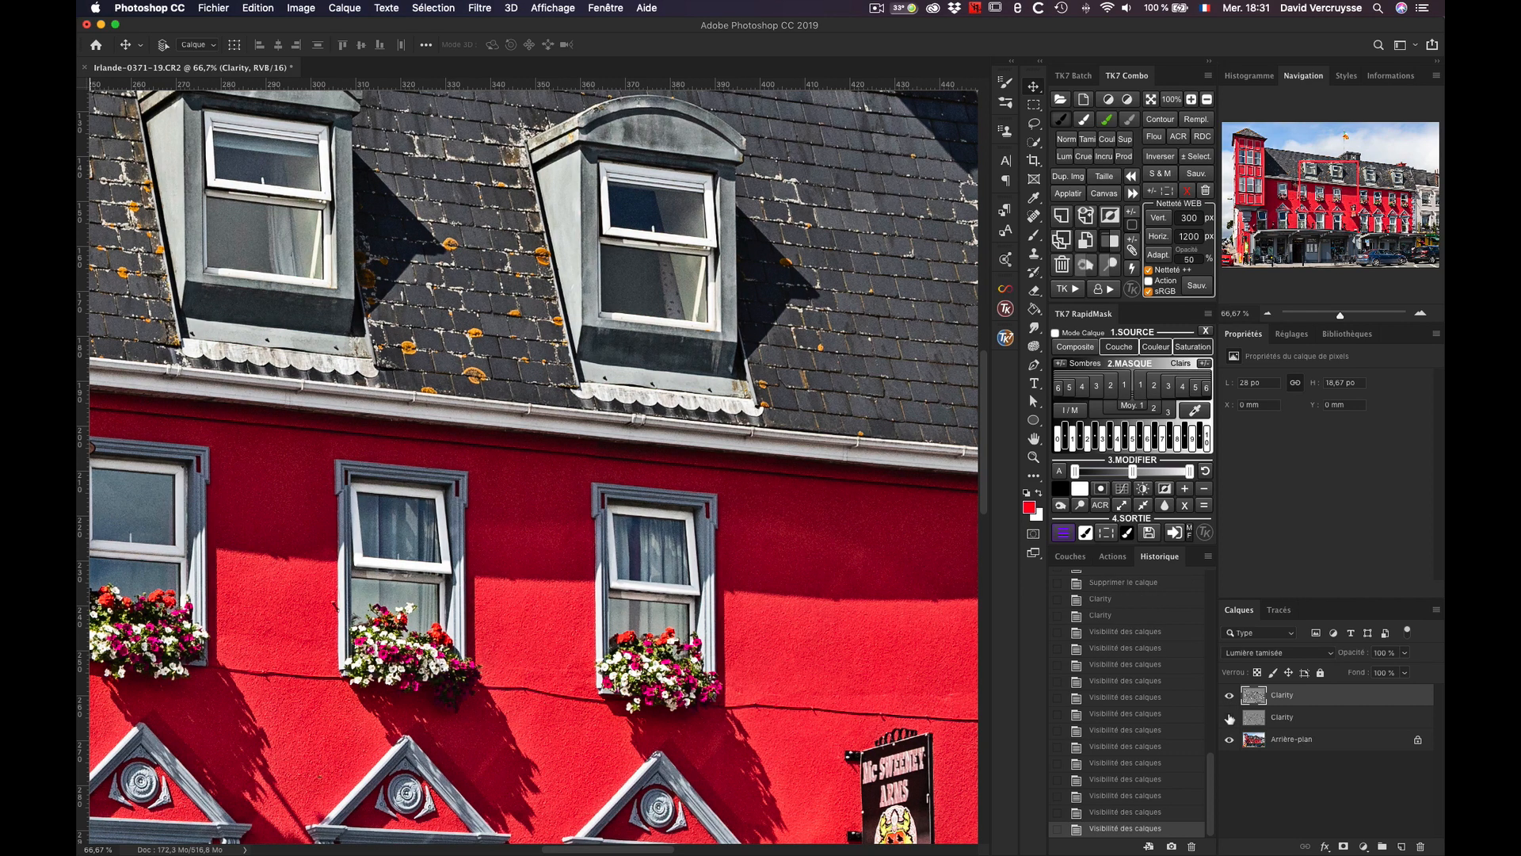
{"action": "left_click", "coordinate": [1230, 718]}
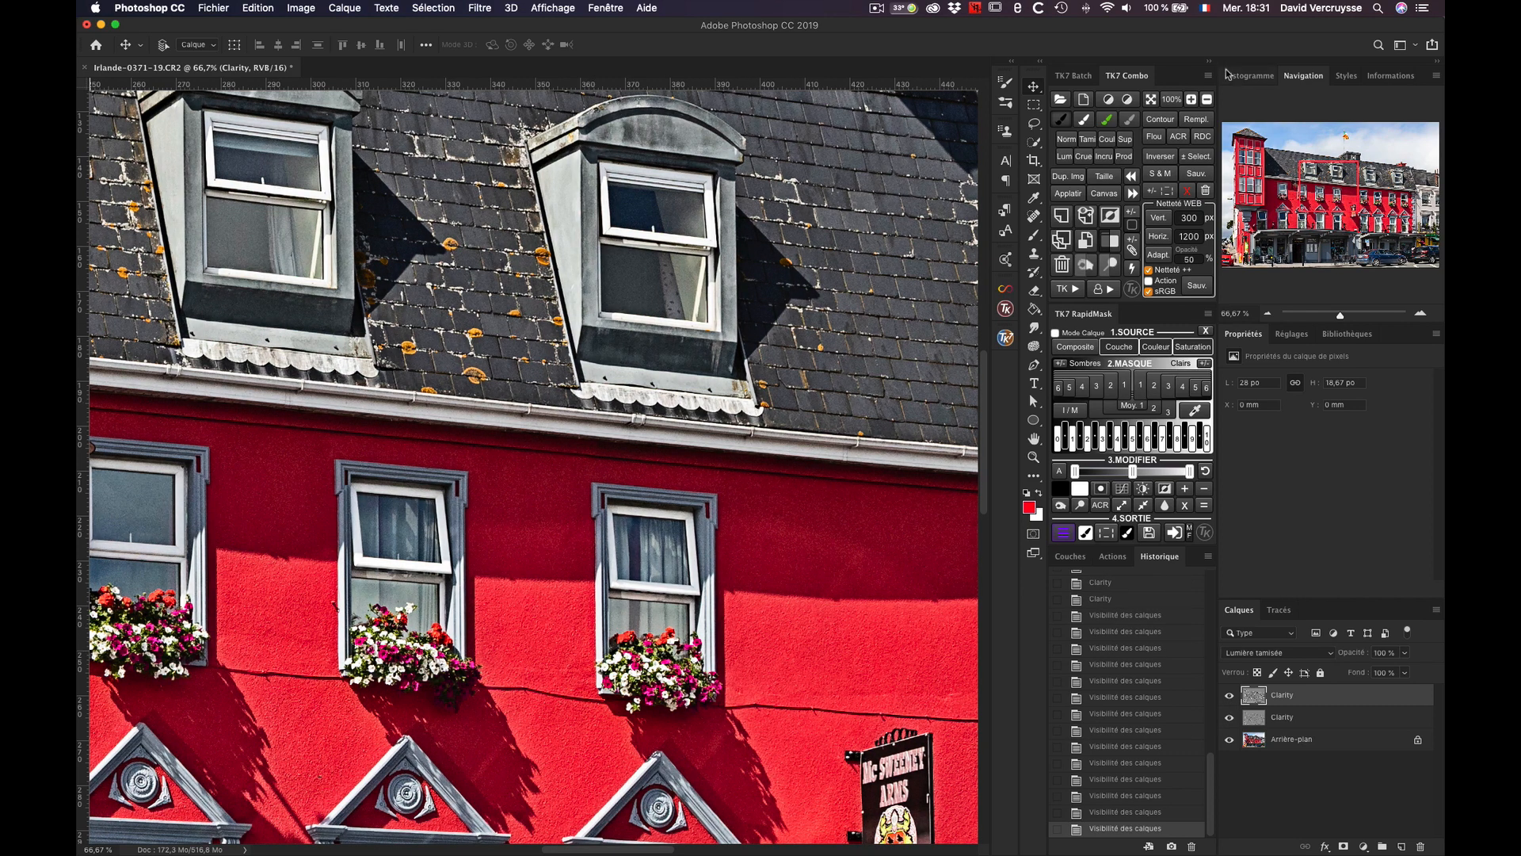
Step: Examine the facade at 100% with and without the lower Clarity layer by toggling its visibility
{"action": "left_click", "coordinate": [1191, 100]}
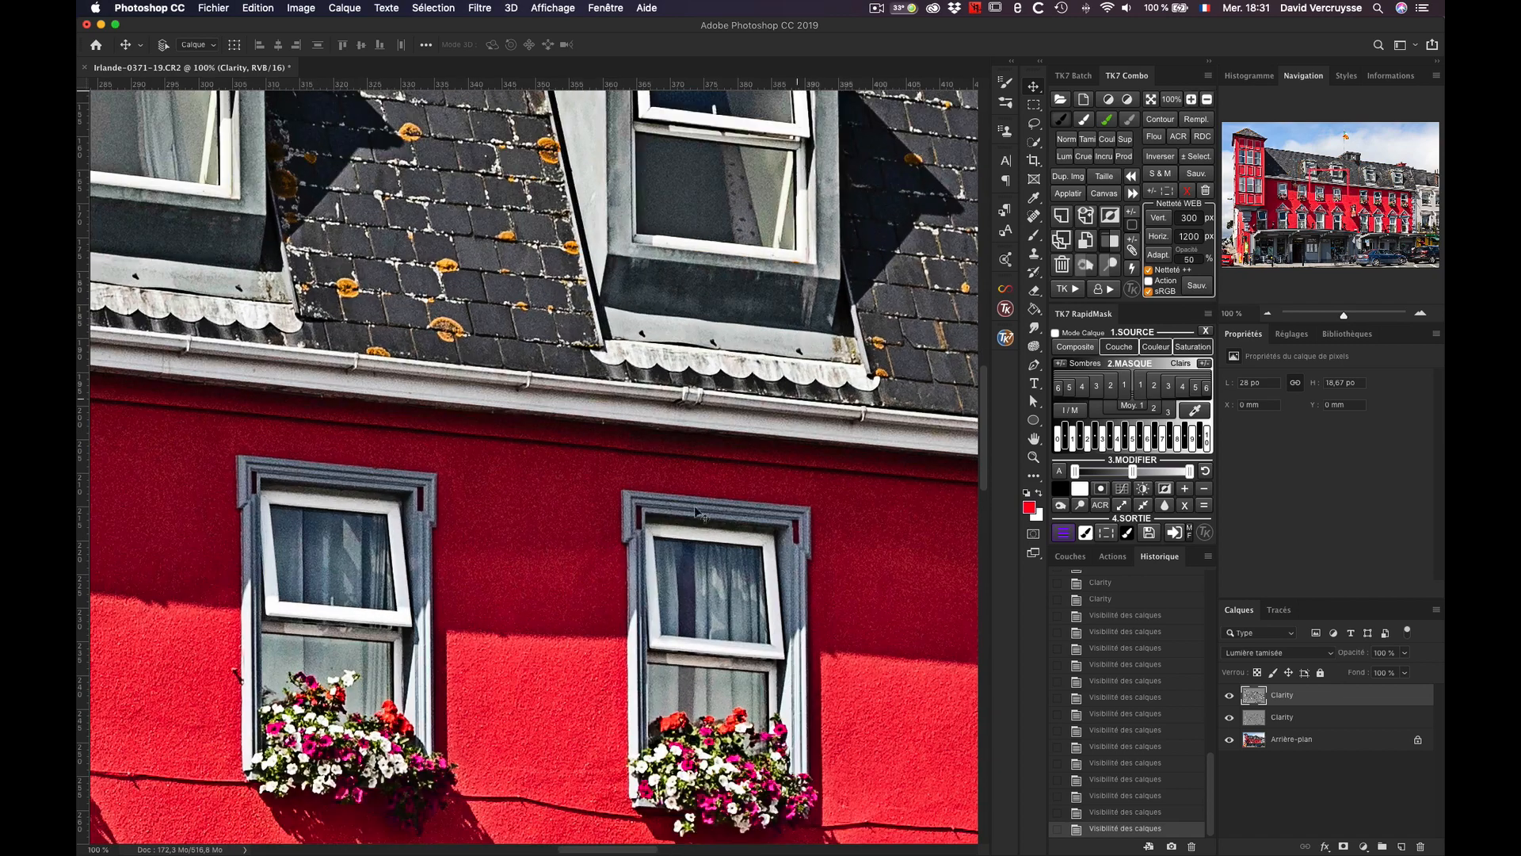
{"action": "left_click_drag", "start_coordinate": [583, 599], "coordinate": [695, 227]}
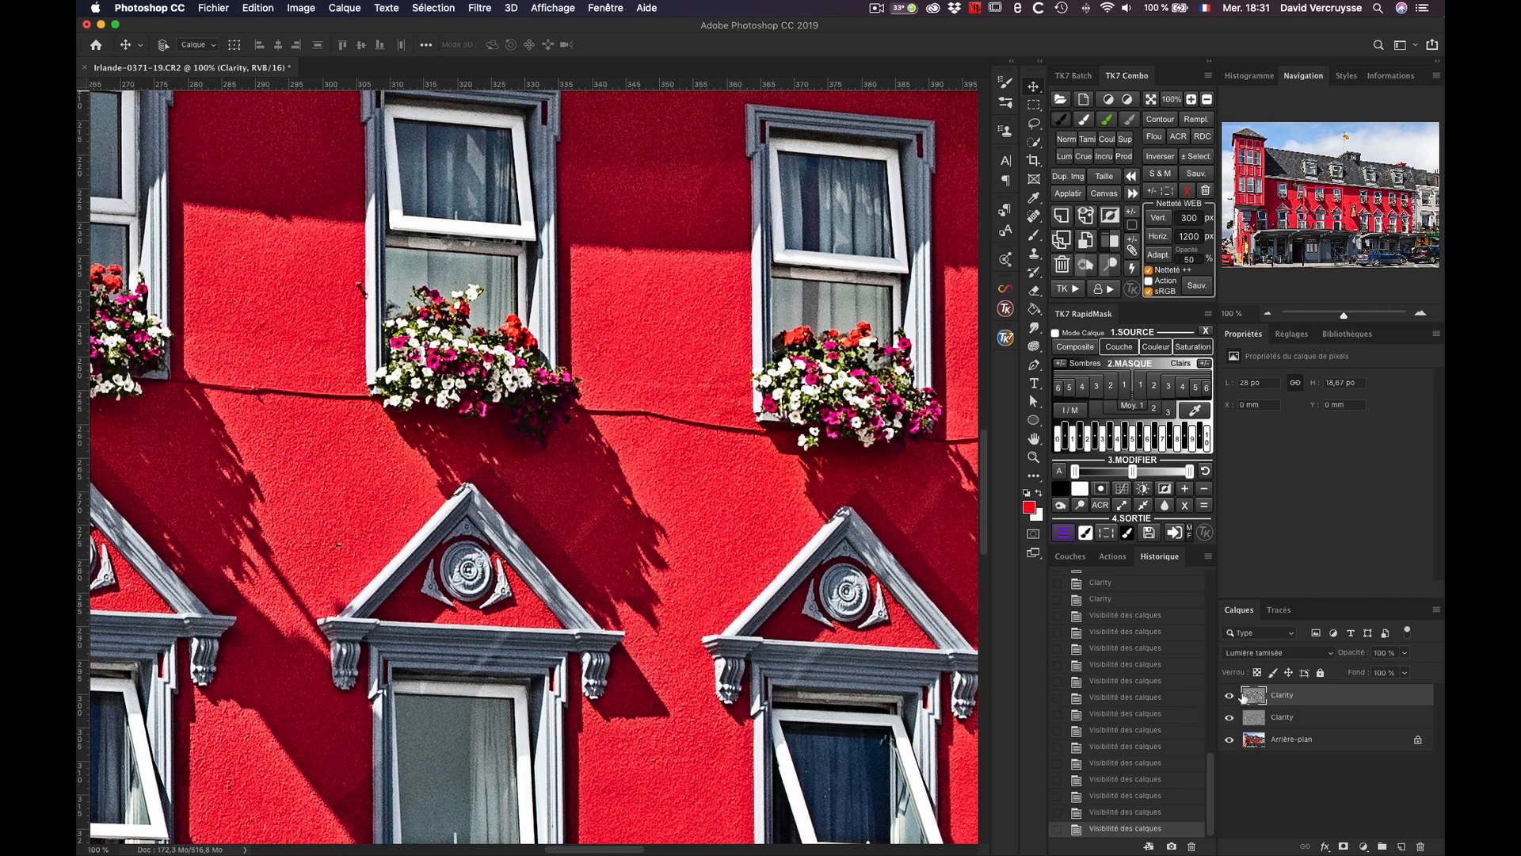
{"action": "left_click", "coordinate": [1230, 716]}
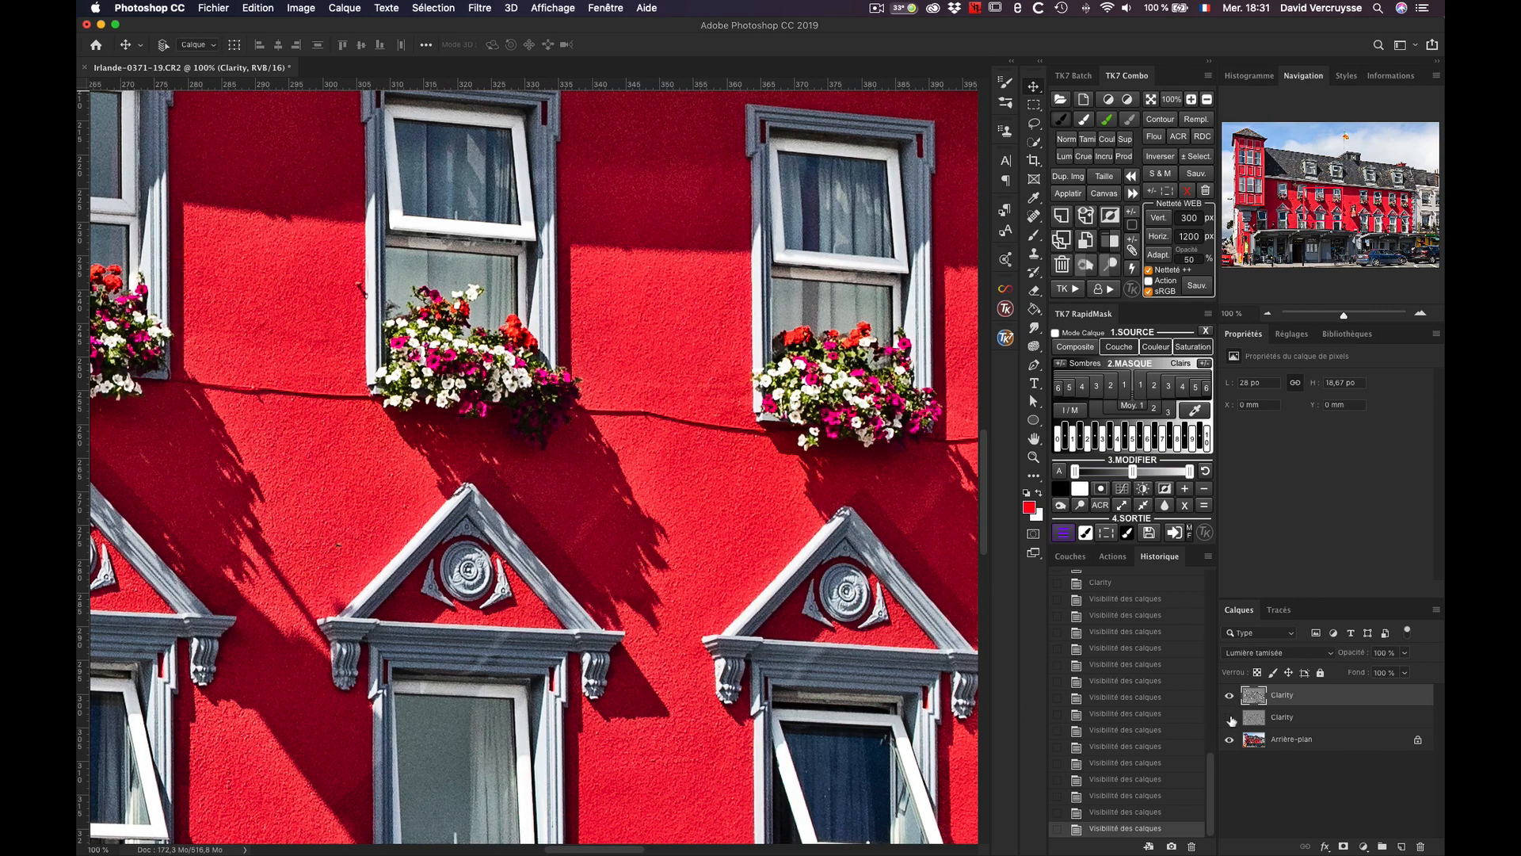
{"action": "left_click", "coordinate": [1231, 717]}
{"action": "left_click", "coordinate": [1232, 720]}
{"action": "left_click", "coordinate": [1230, 718]}
Step: Toggle the upper Clarity layer to compare its effect on the facade detail and on the whole image, leaving it visible
{"action": "left_click", "coordinate": [1229, 696]}
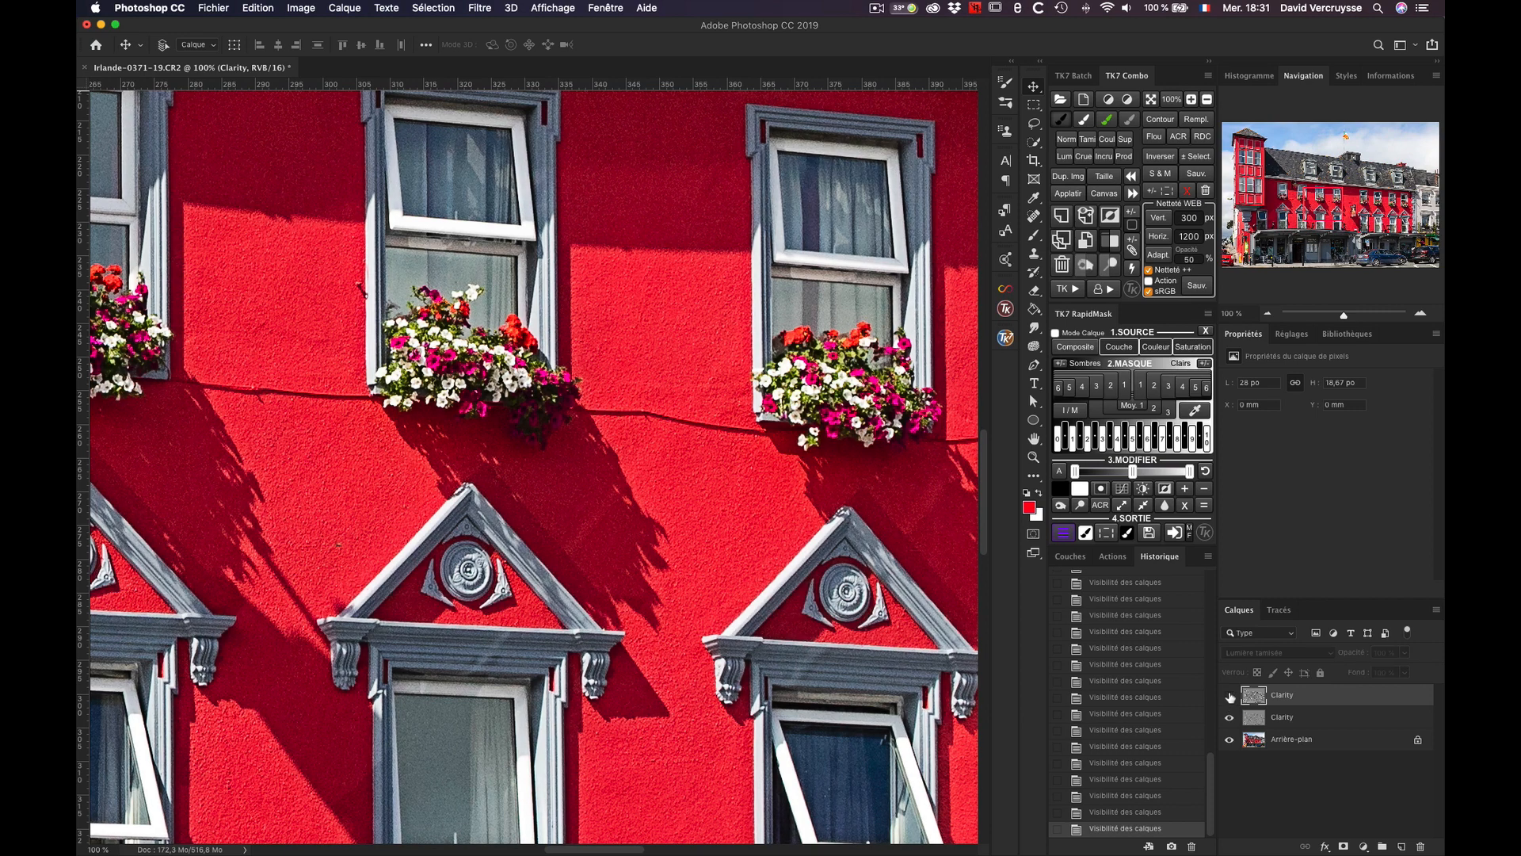
{"action": "left_click", "coordinate": [1229, 695]}
{"action": "left_click", "coordinate": [1229, 696]}
{"action": "left_click", "coordinate": [1229, 695]}
{"action": "left_click", "coordinate": [1230, 695]}
{"action": "left_click", "coordinate": [1230, 696]}
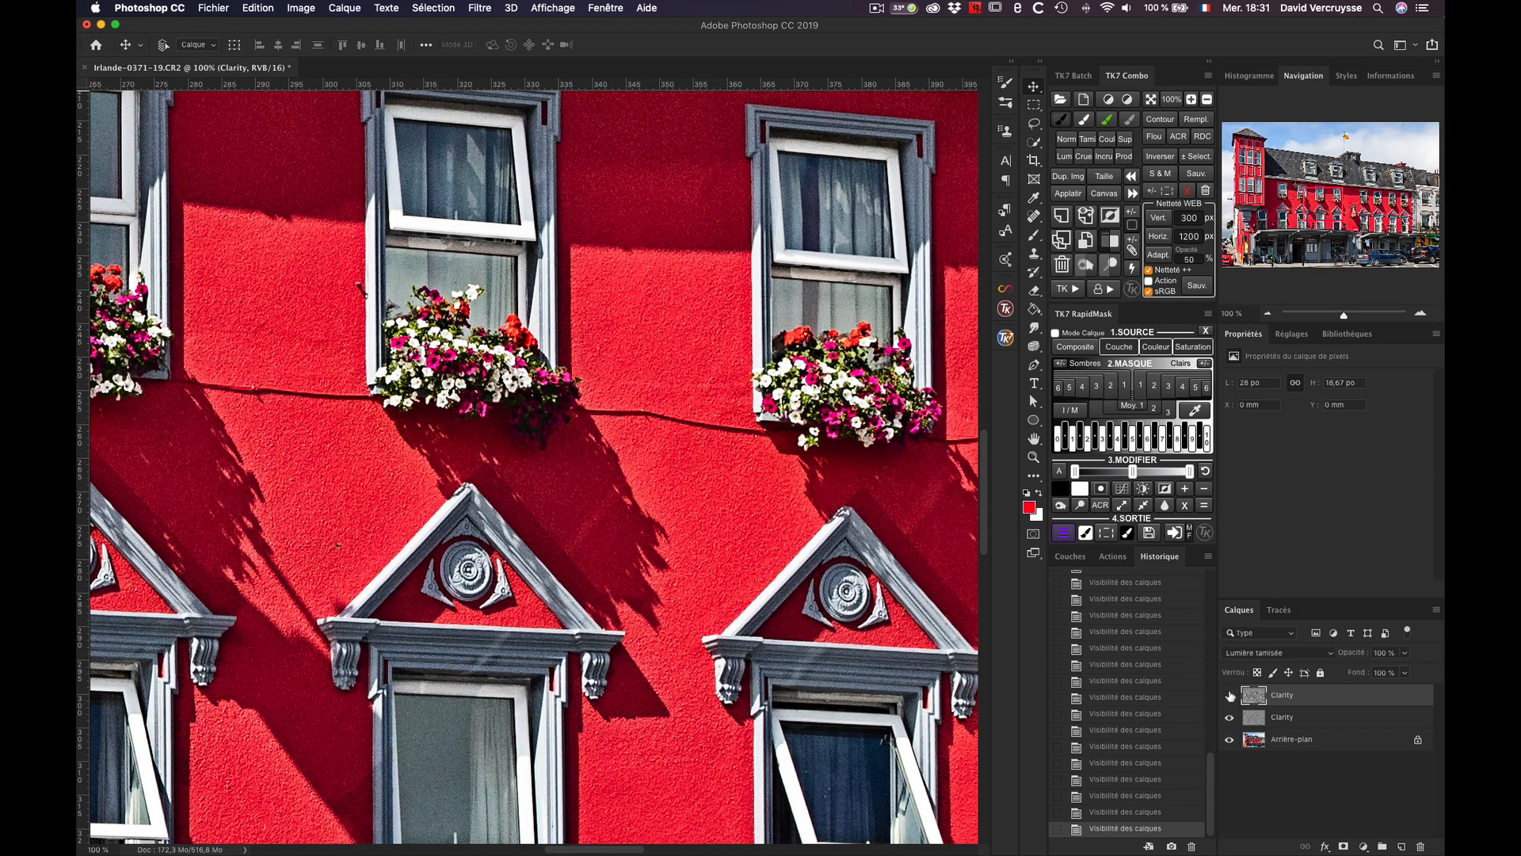
{"action": "left_click", "coordinate": [1230, 696]}
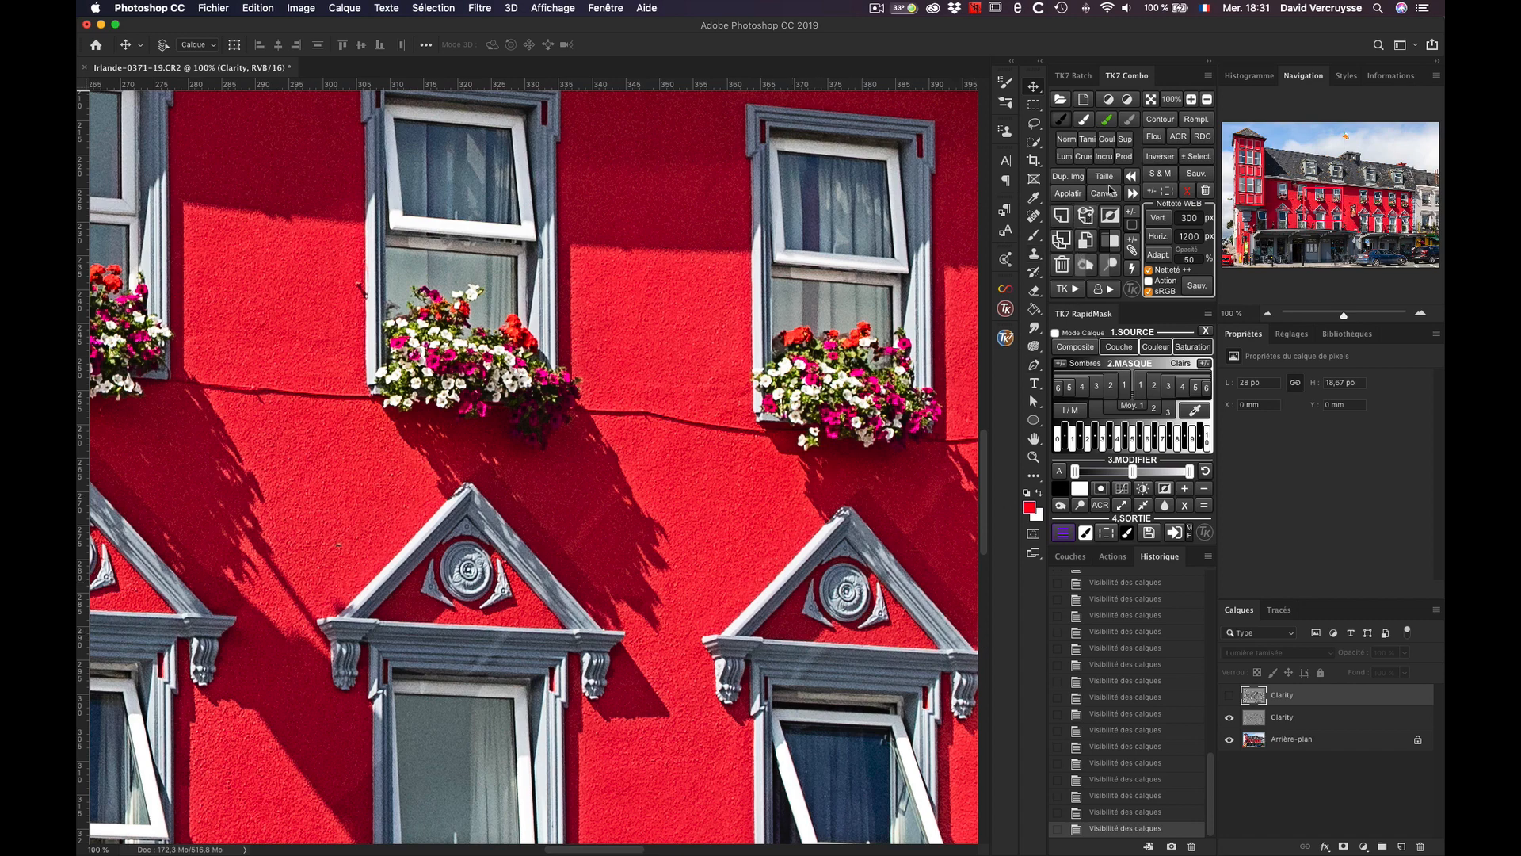
{"action": "left_click", "coordinate": [1151, 99]}
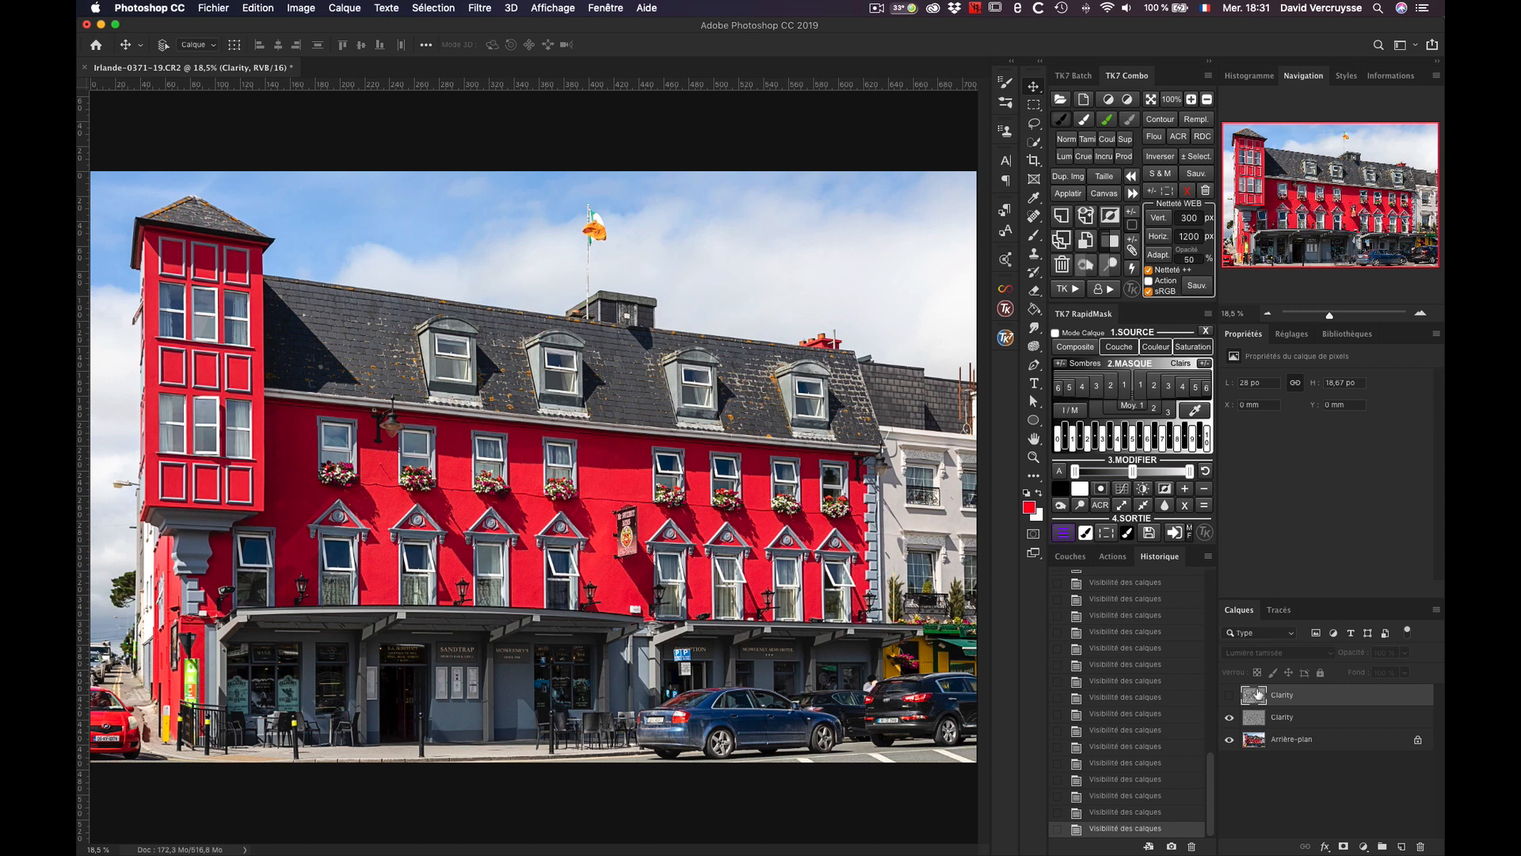
{"action": "left_click", "coordinate": [1229, 695]}
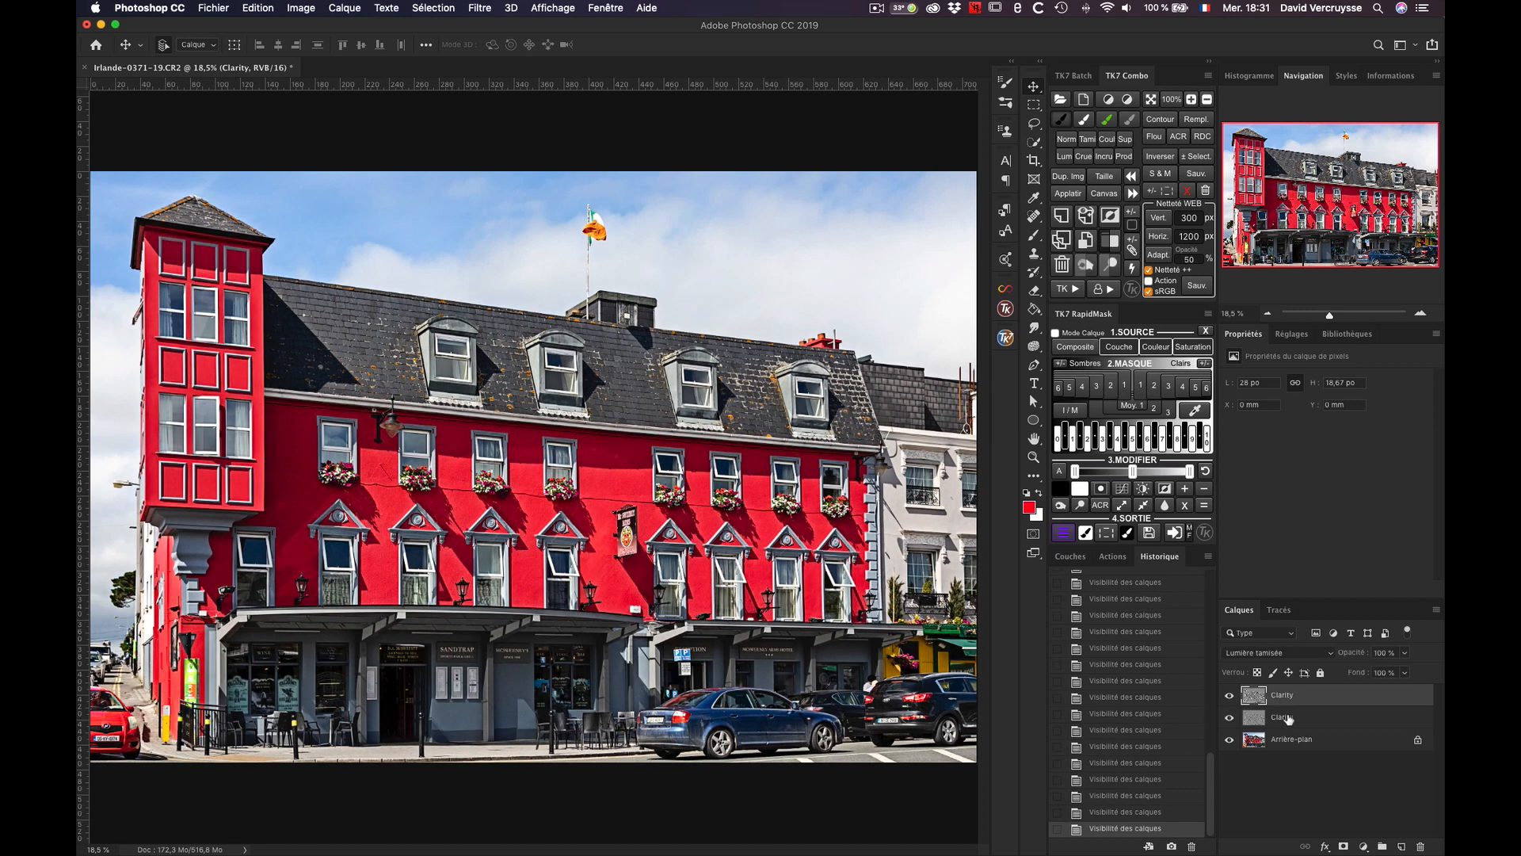
Step: Select both Clarity layers and delete them, keeping only the background
{"action": "left_click", "coordinate": [1291, 716], "text": "shift"}
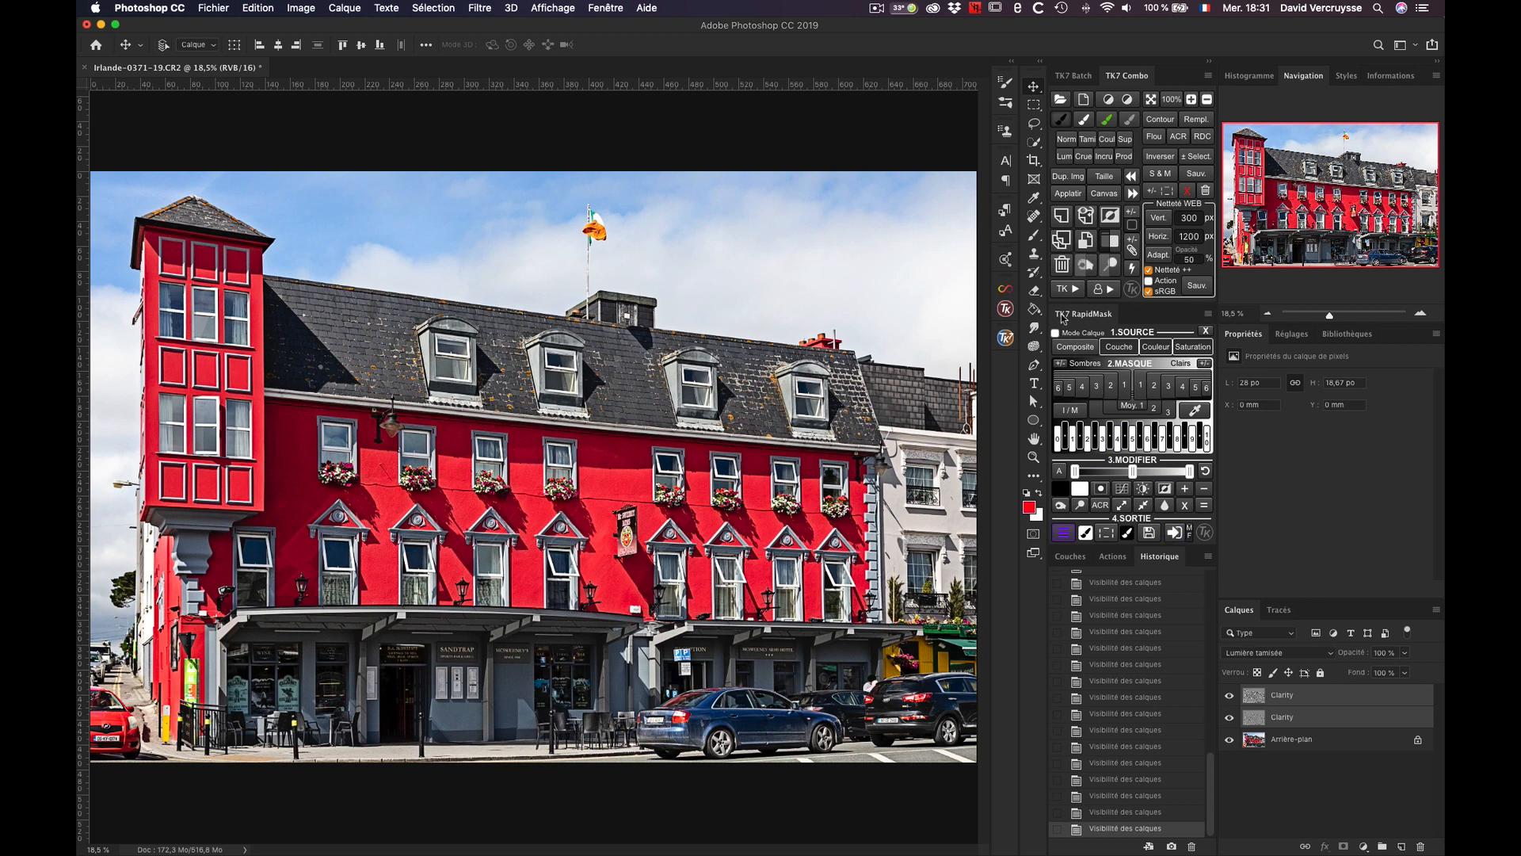
{"action": "left_click", "coordinate": [1061, 265]}
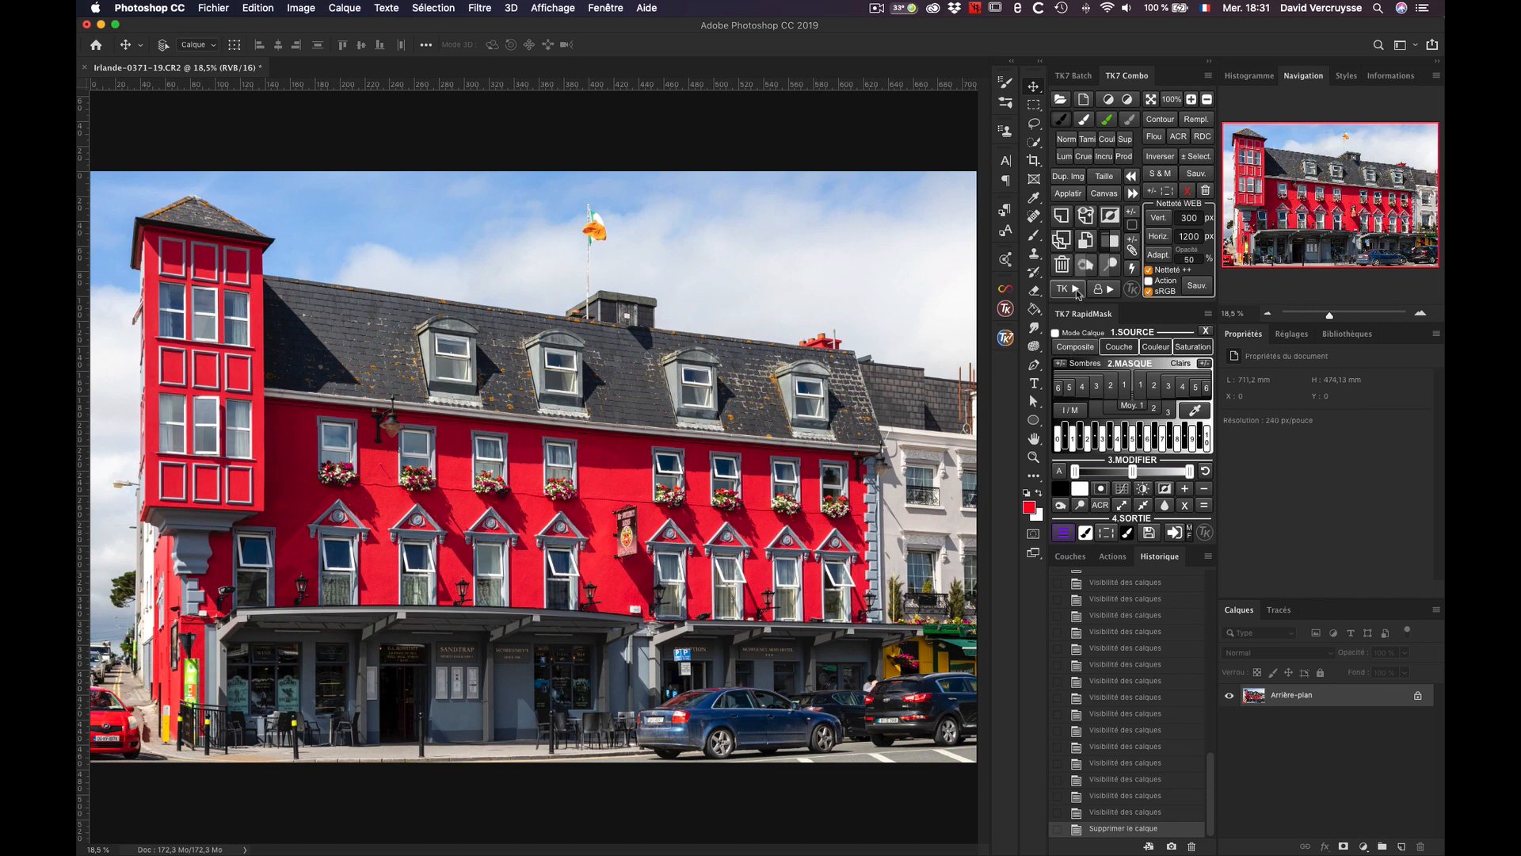
Step: Run the TK7 "Clarté avec objet dynamique" action on the background with a High Pass radius of 10 pixels
{"action": "left_click", "coordinate": [1079, 289]}
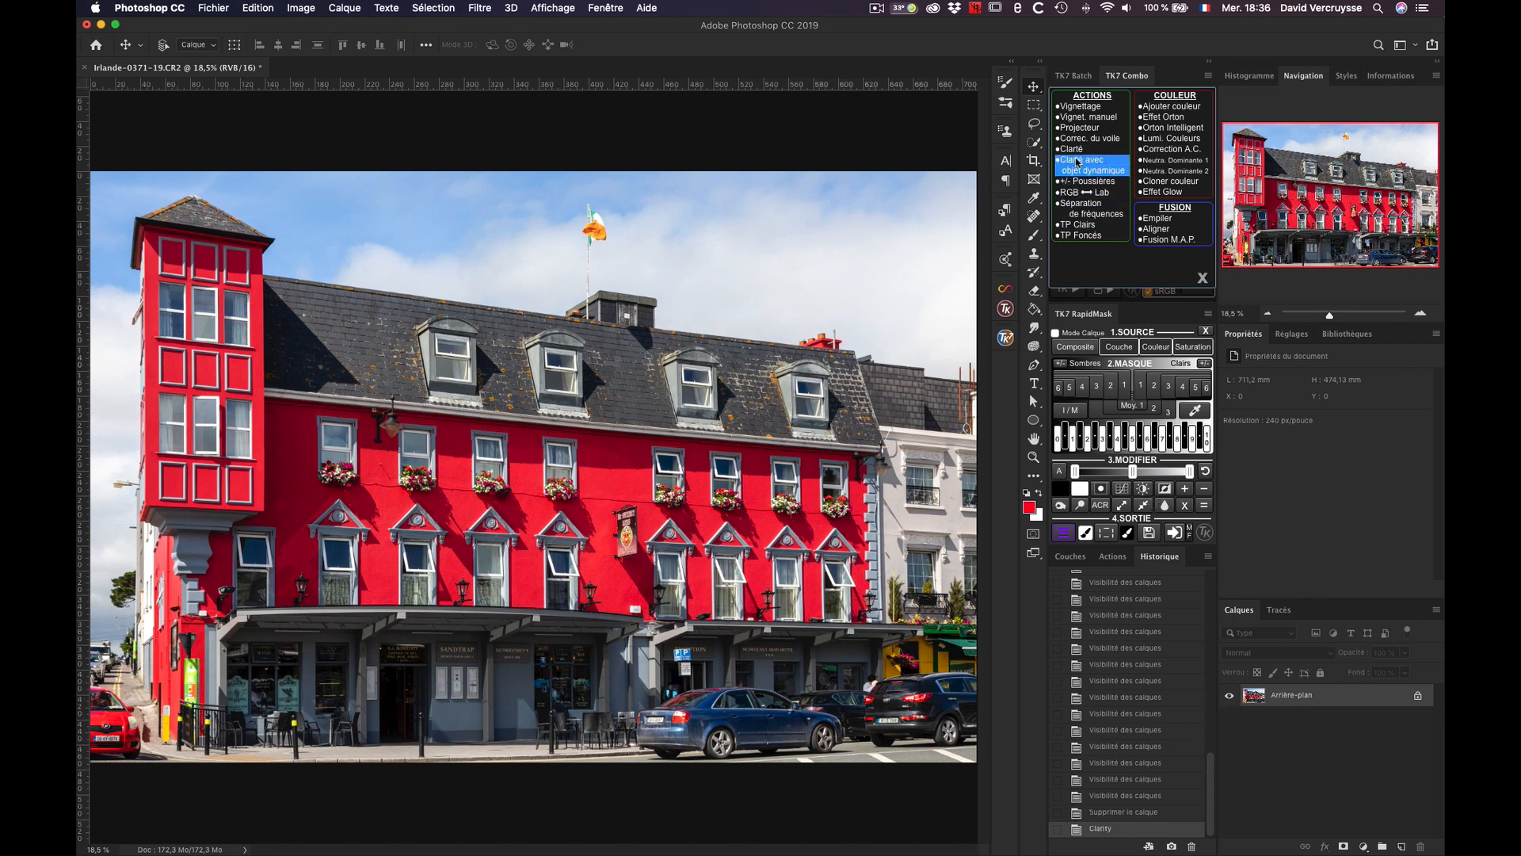
{"action": "left_click", "coordinate": [1078, 160]}
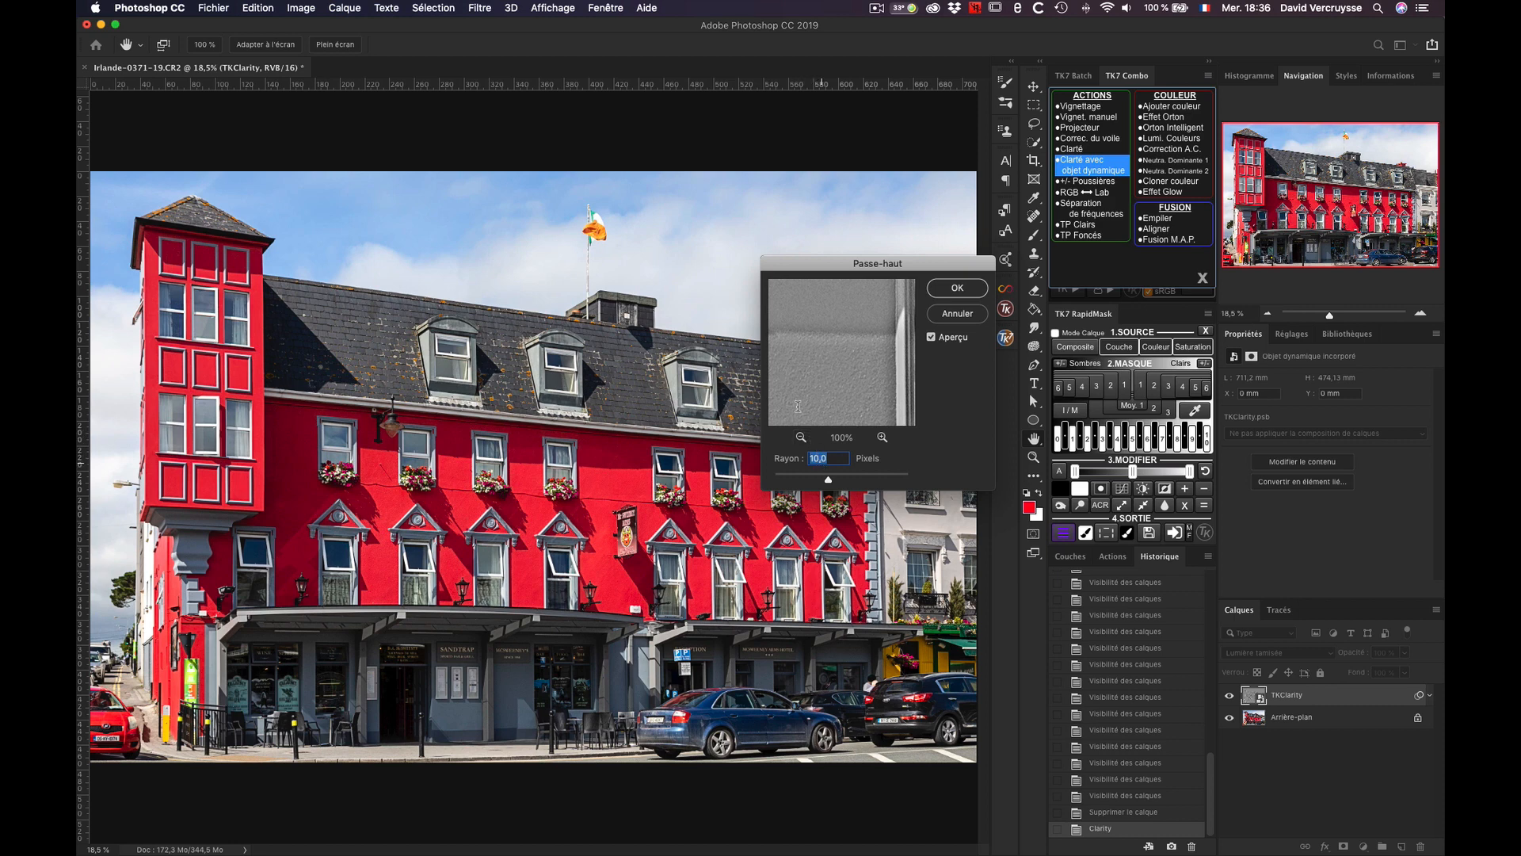
{"action": "left_click", "coordinate": [944, 290]}
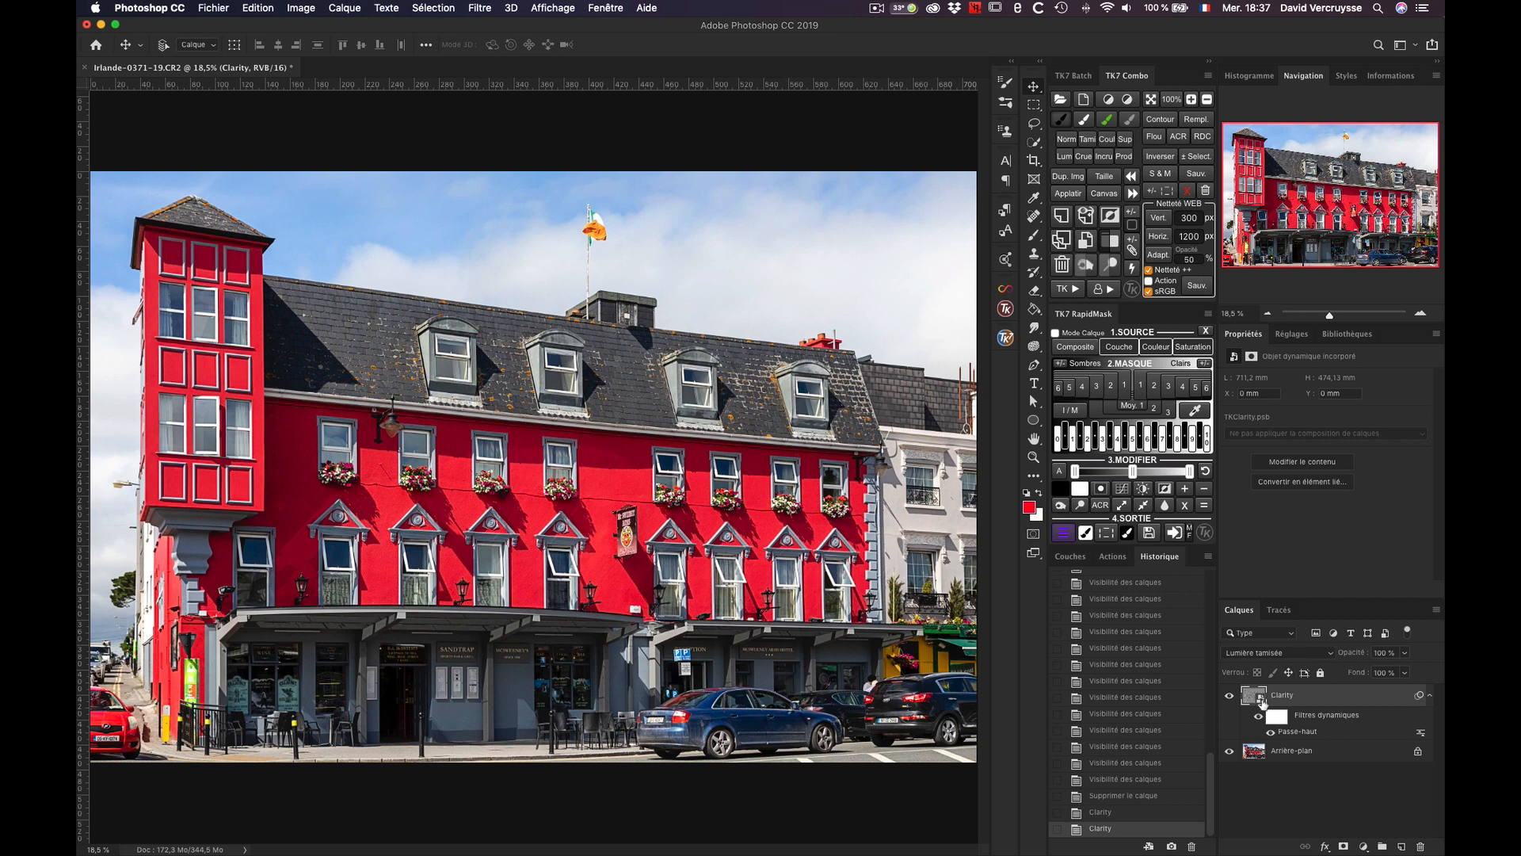
Step: Reopen the Passe-haut smart filter on the Clarity layer and set its radius to 24.7 pixels
{"action": "double_click", "coordinate": [1298, 732]}
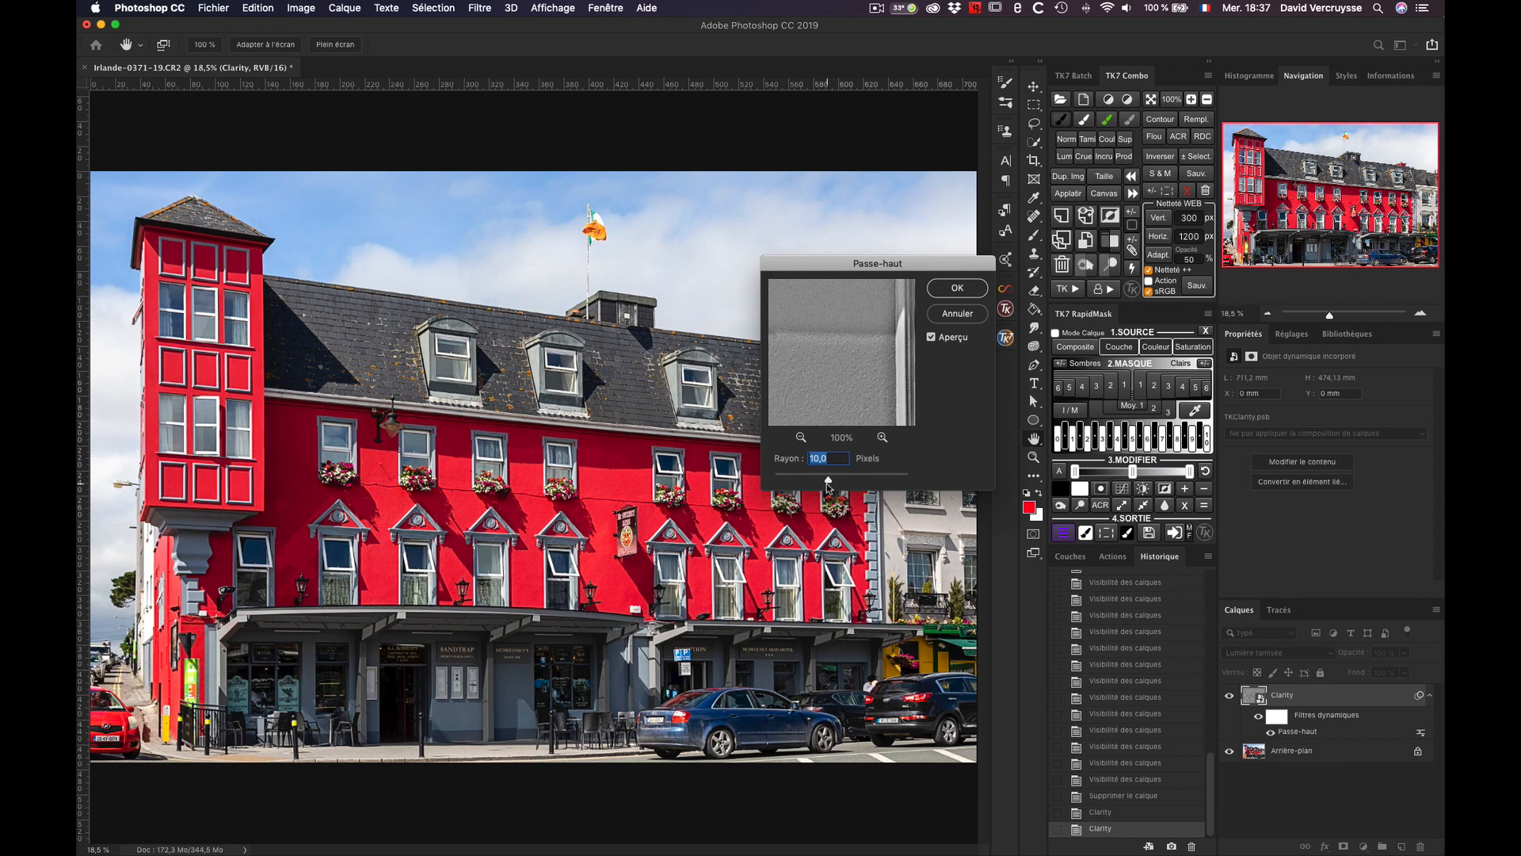
{"action": "left_click_drag", "start_coordinate": [828, 483], "coordinate": [836, 483]}
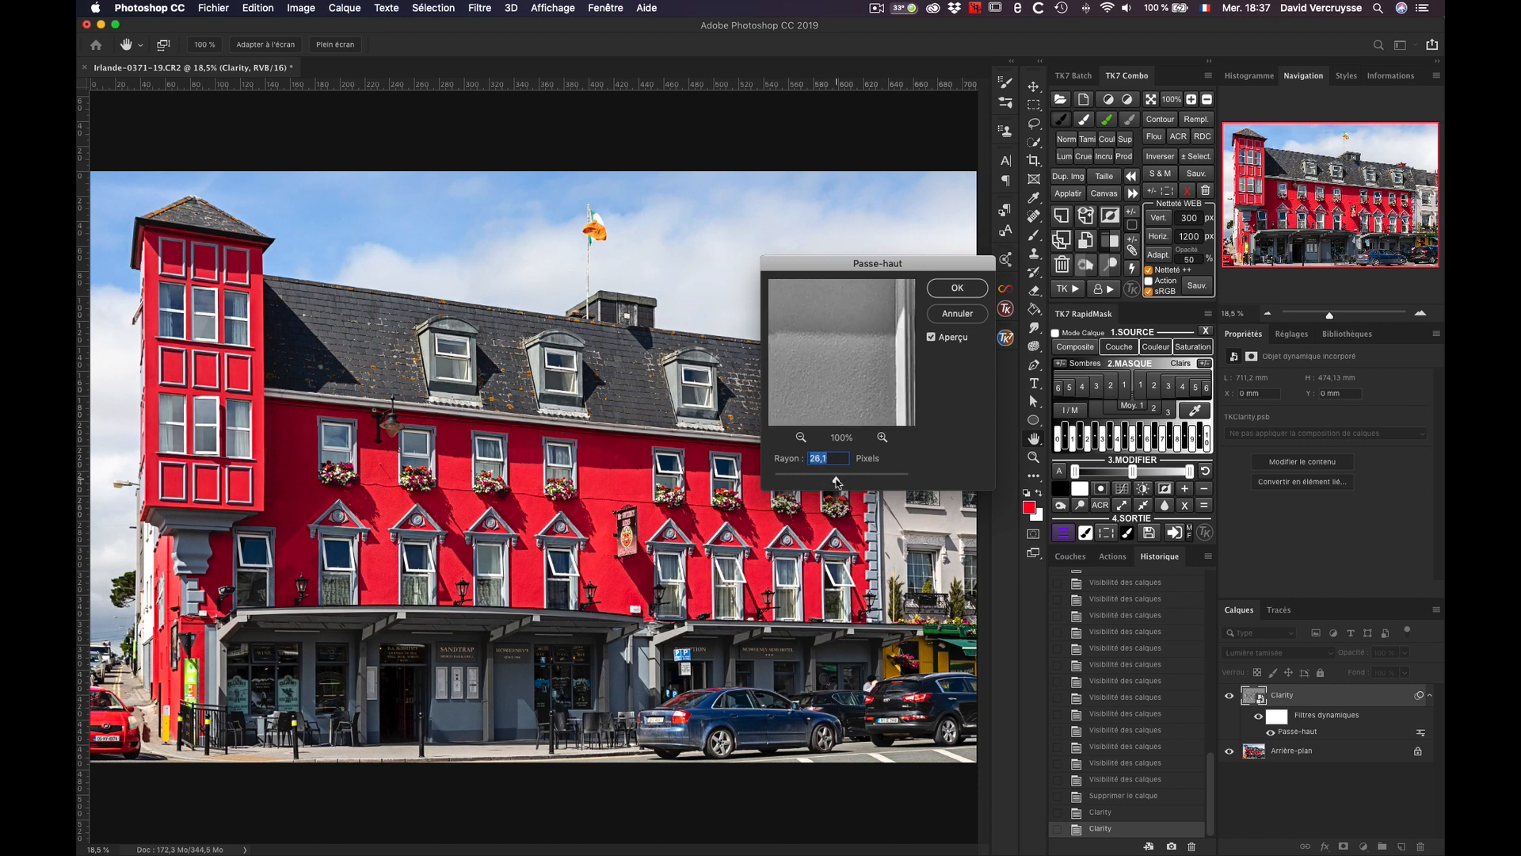
{"action": "left_click", "coordinate": [960, 290]}
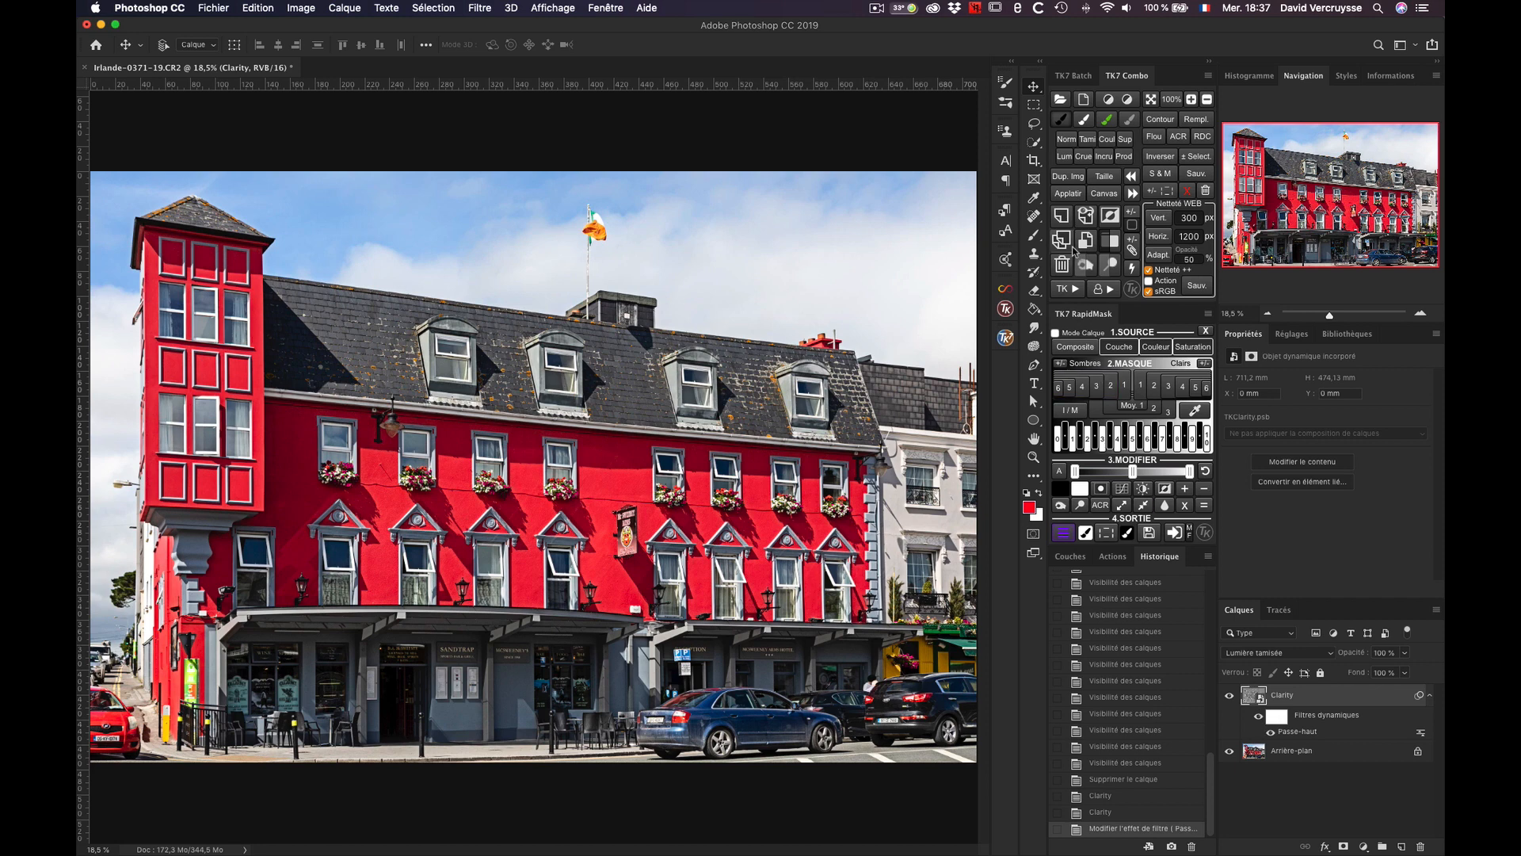
Step: Add a standard Clarity layer with a 10-pixel High Pass radius above the smart object layer, and delete it
{"action": "left_click", "coordinate": [1076, 293]}
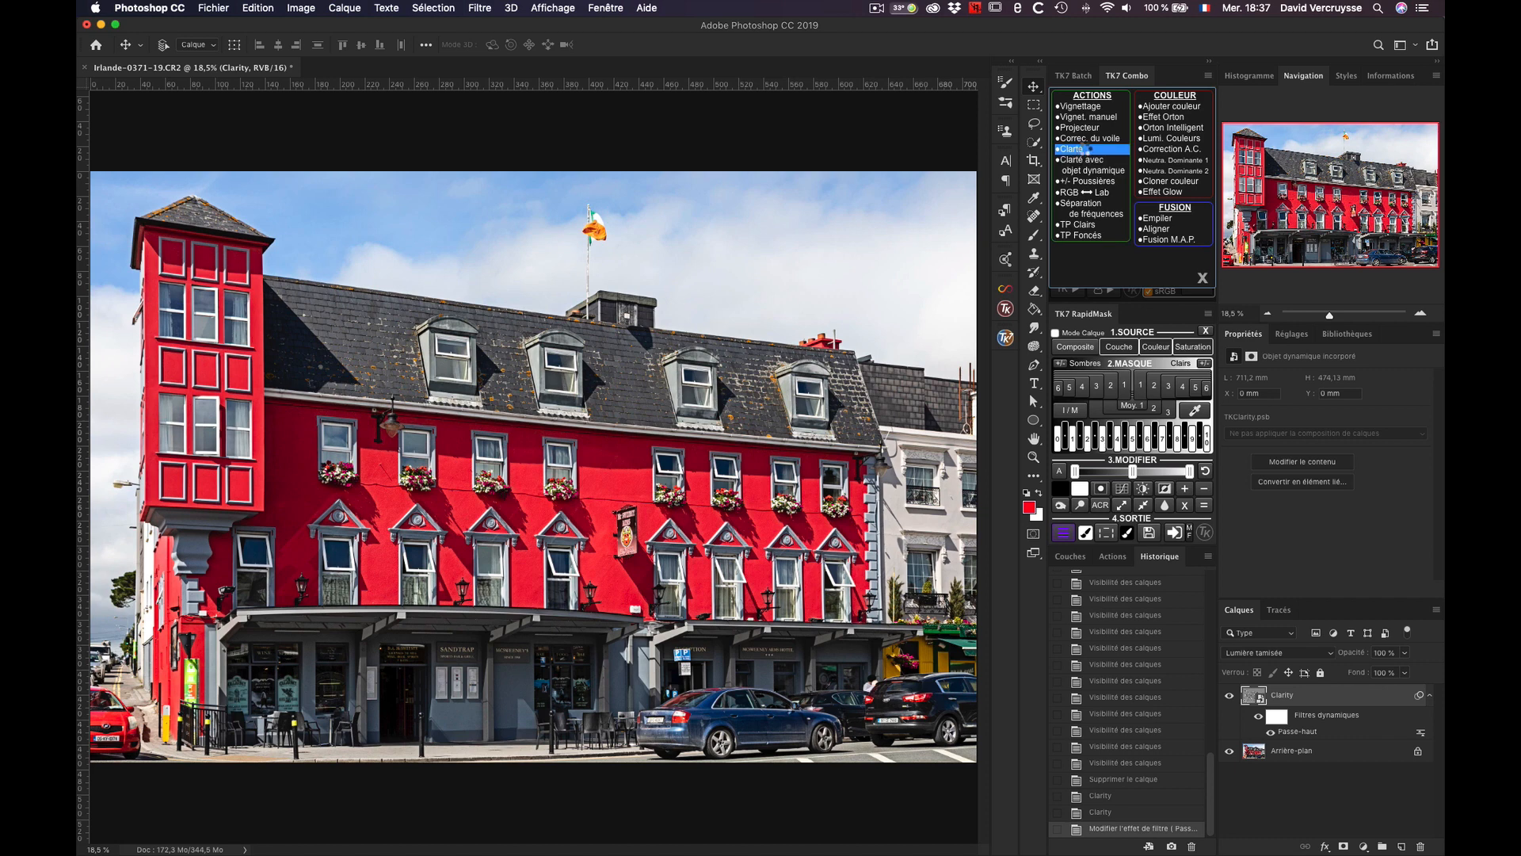
{"action": "left_click", "coordinate": [1088, 149]}
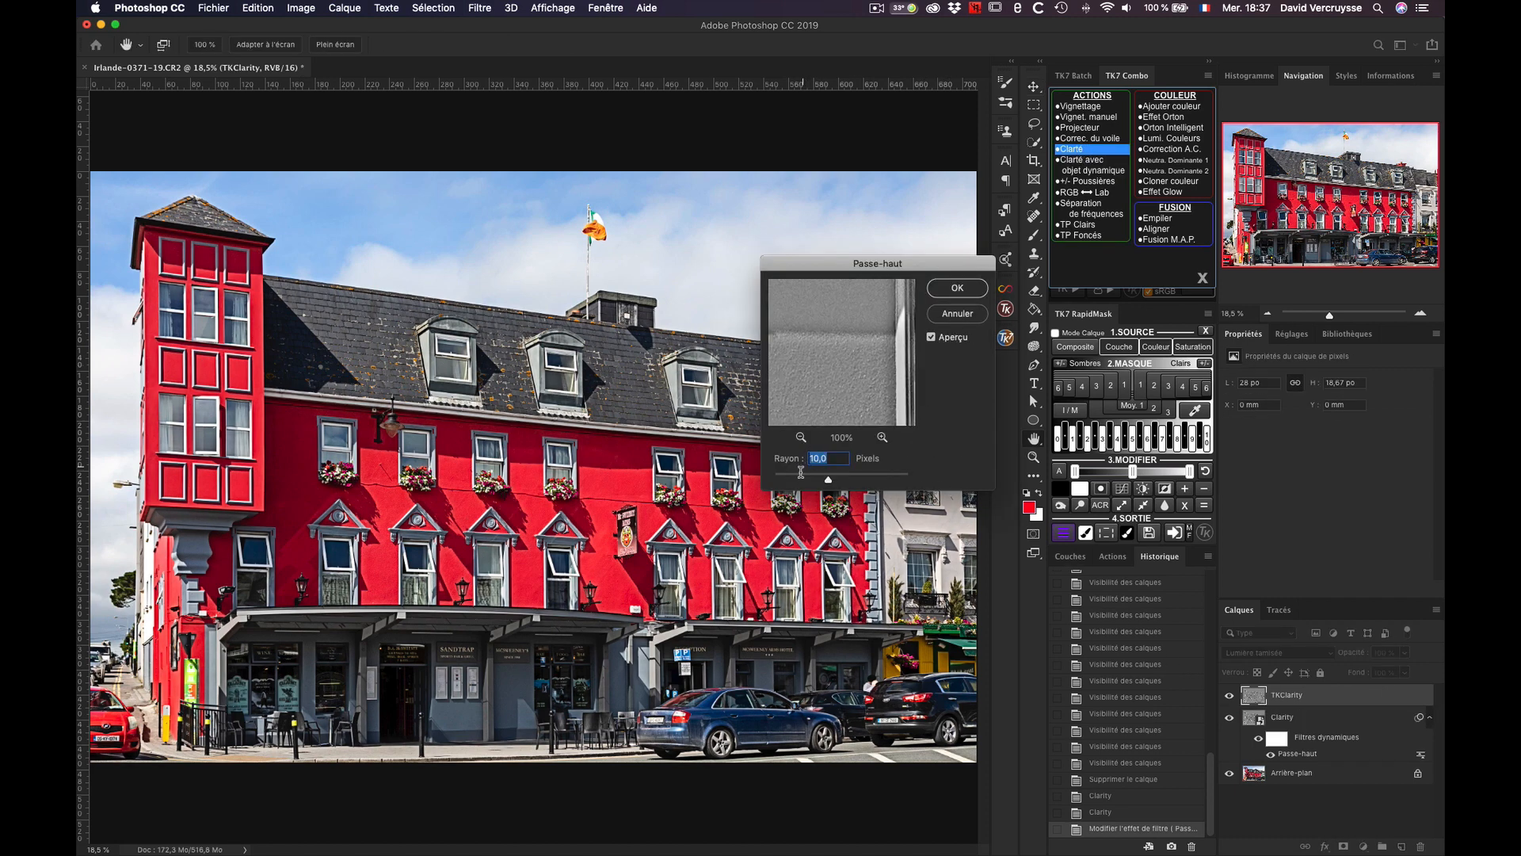
{"action": "left_click", "coordinate": [955, 290]}
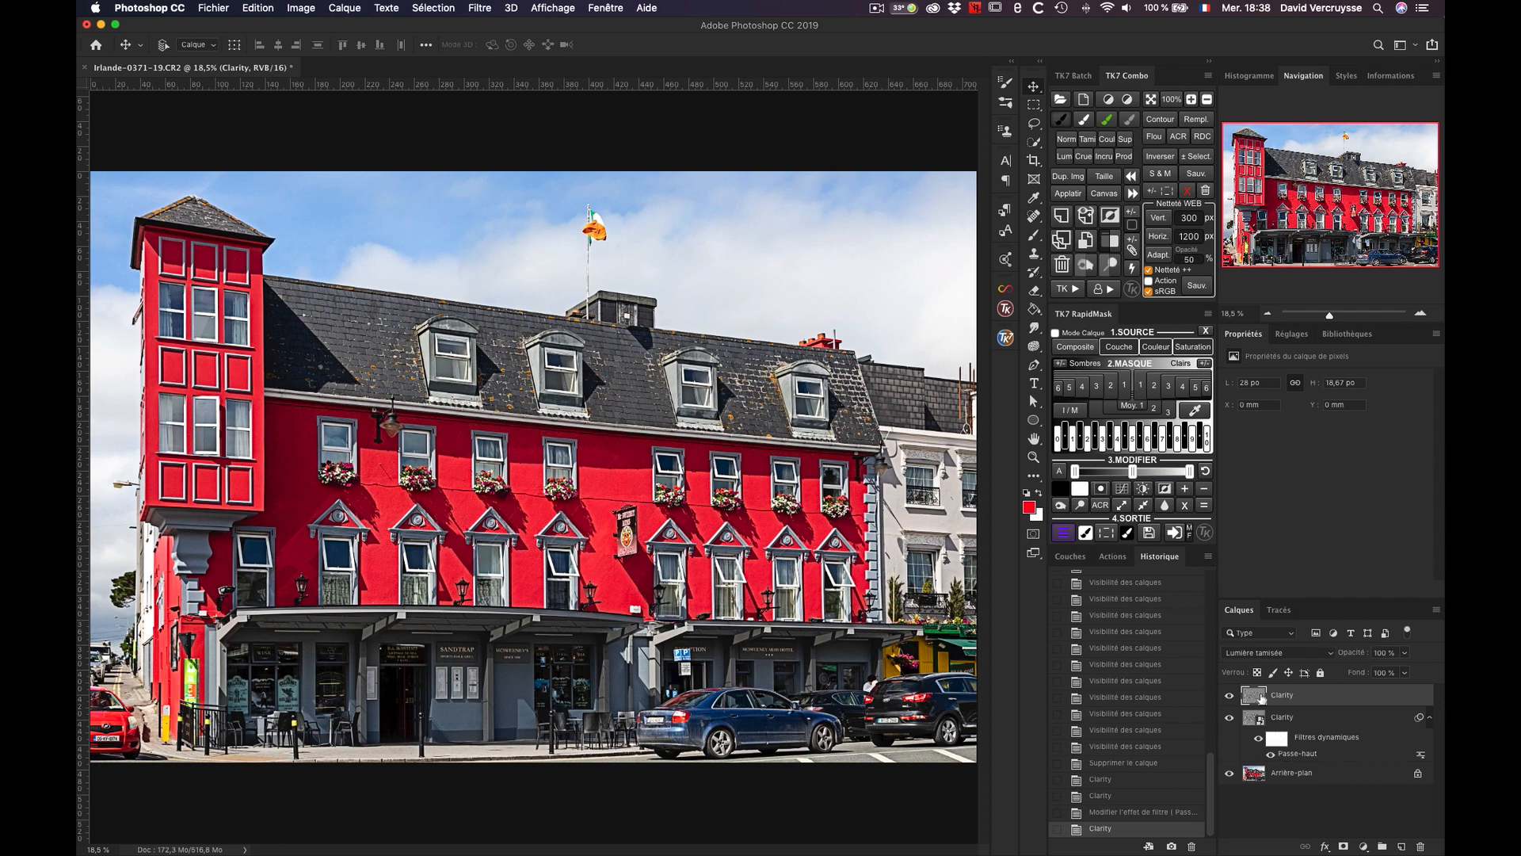
{"action": "left_click", "coordinate": [1061, 266]}
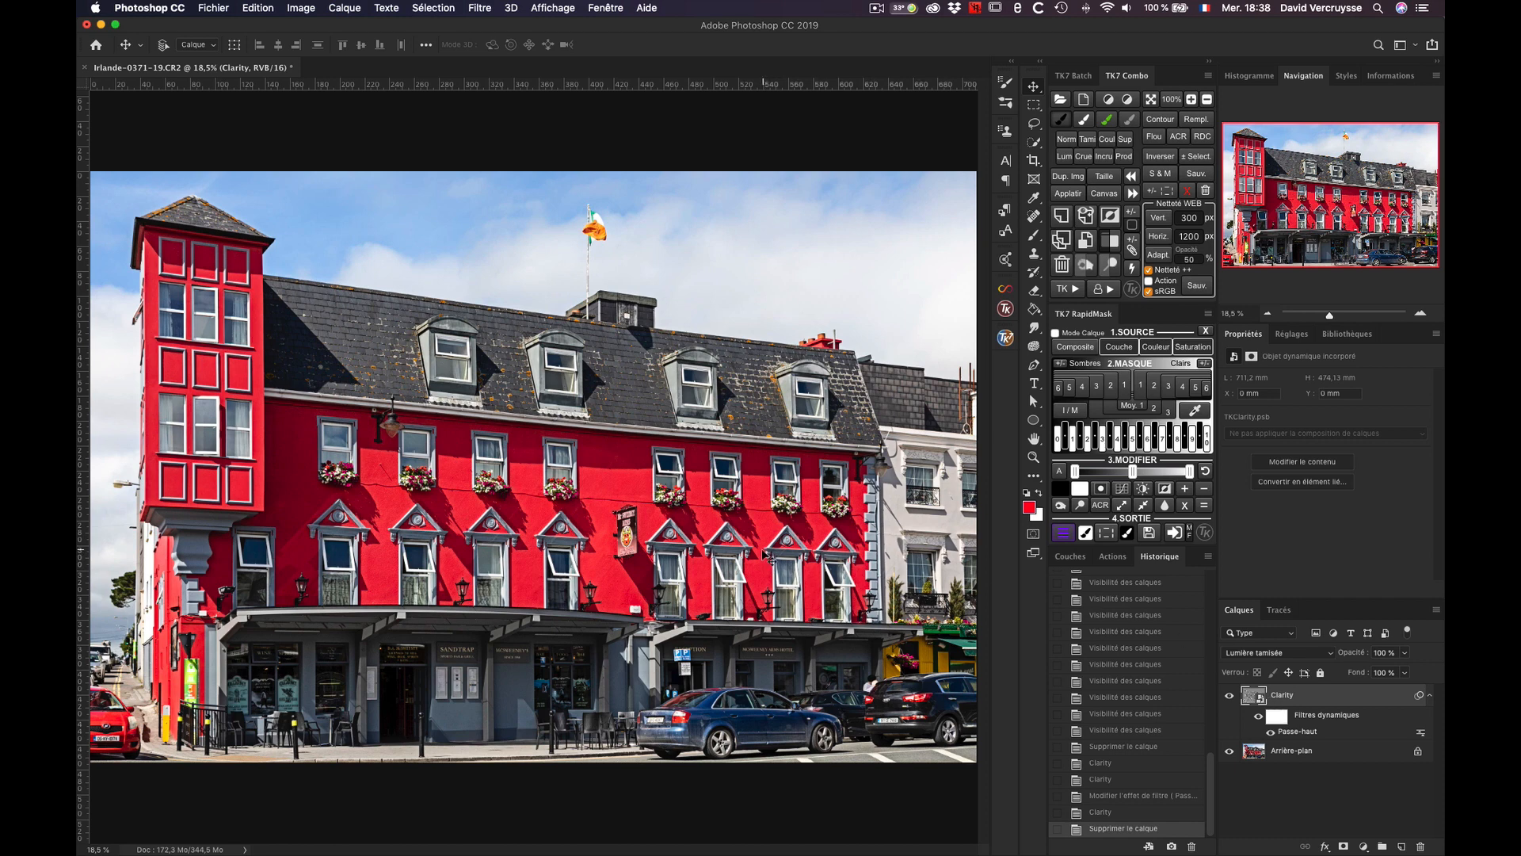
Step: Paint black over the slate roof around the dormers on the Clarity layer's smart filter mask
{"action": "left_click", "coordinate": [1277, 718]}
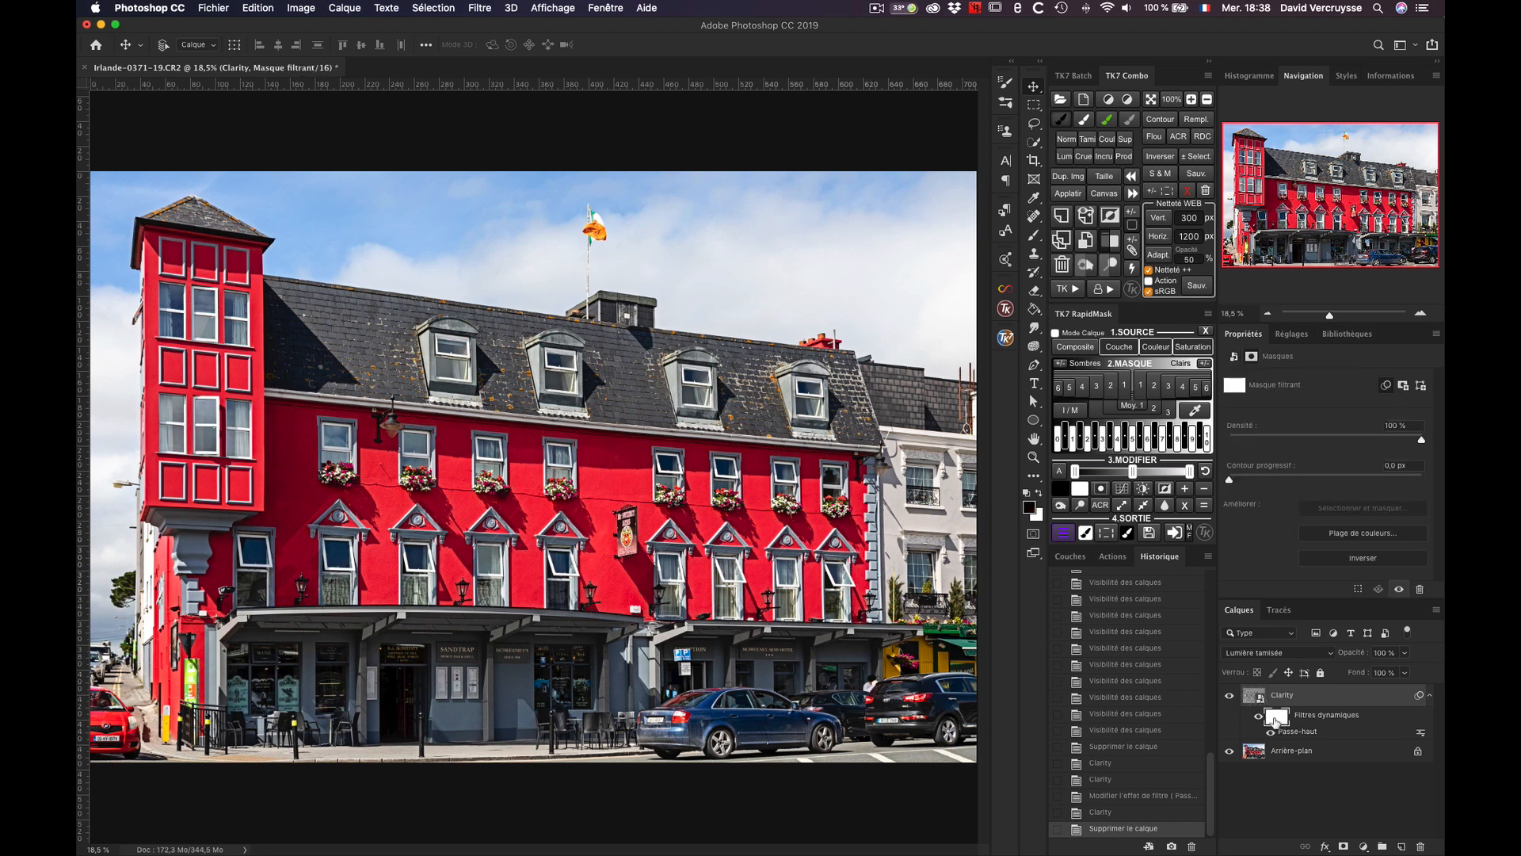
{"action": "left_click", "coordinate": [1060, 119]}
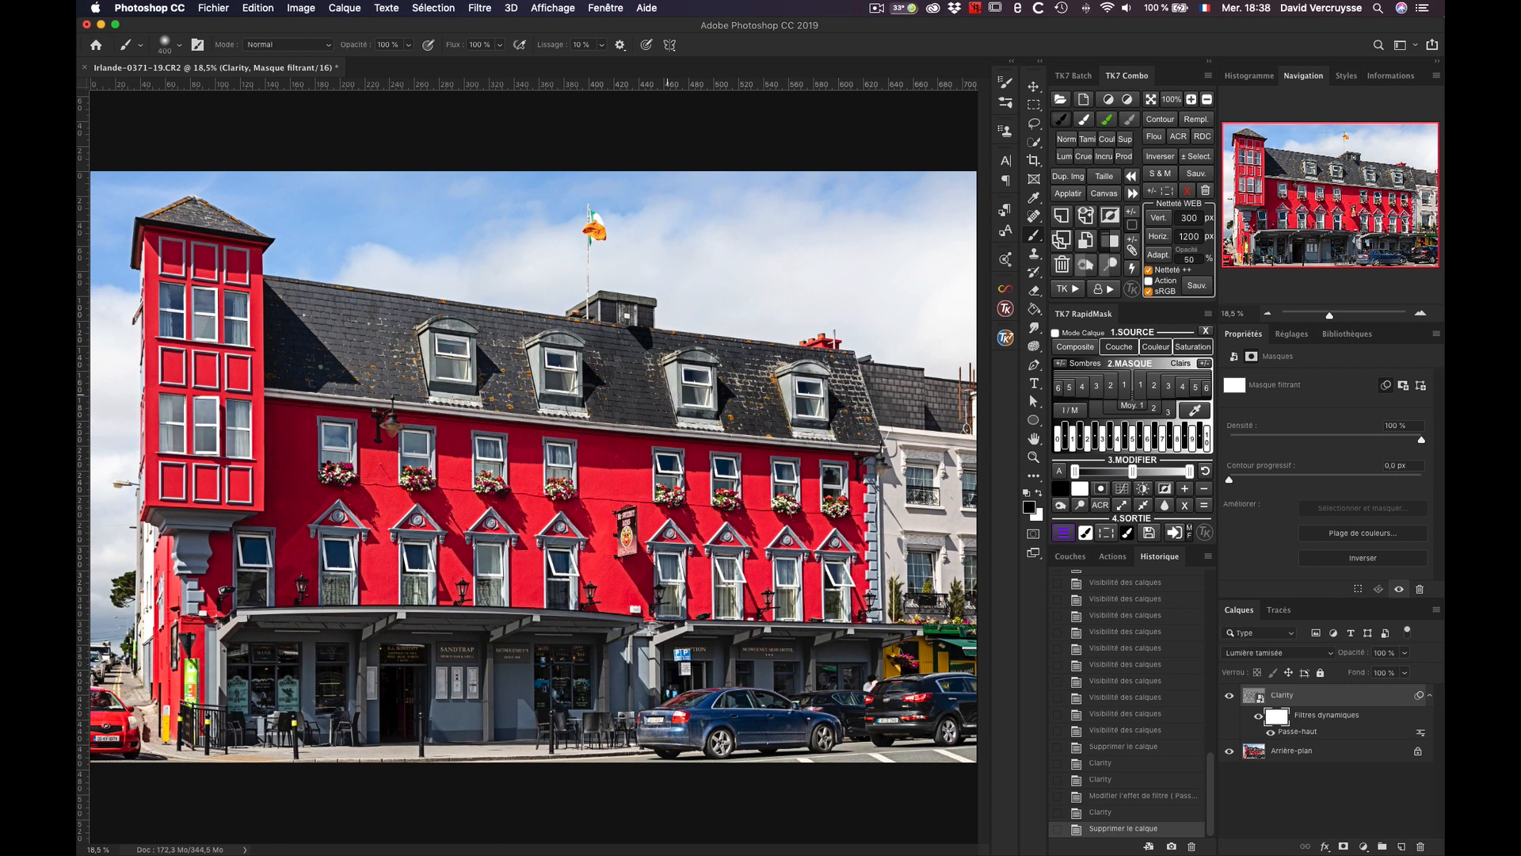
{"action": "mouse_move", "coordinate": [533, 361]}
{"action": "left_mouse_down"}
{"action": "mouse_move", "coordinate": [484, 384]}
{"action": "mouse_move", "coordinate": [538, 400]}
{"action": "left_mouse_up"}
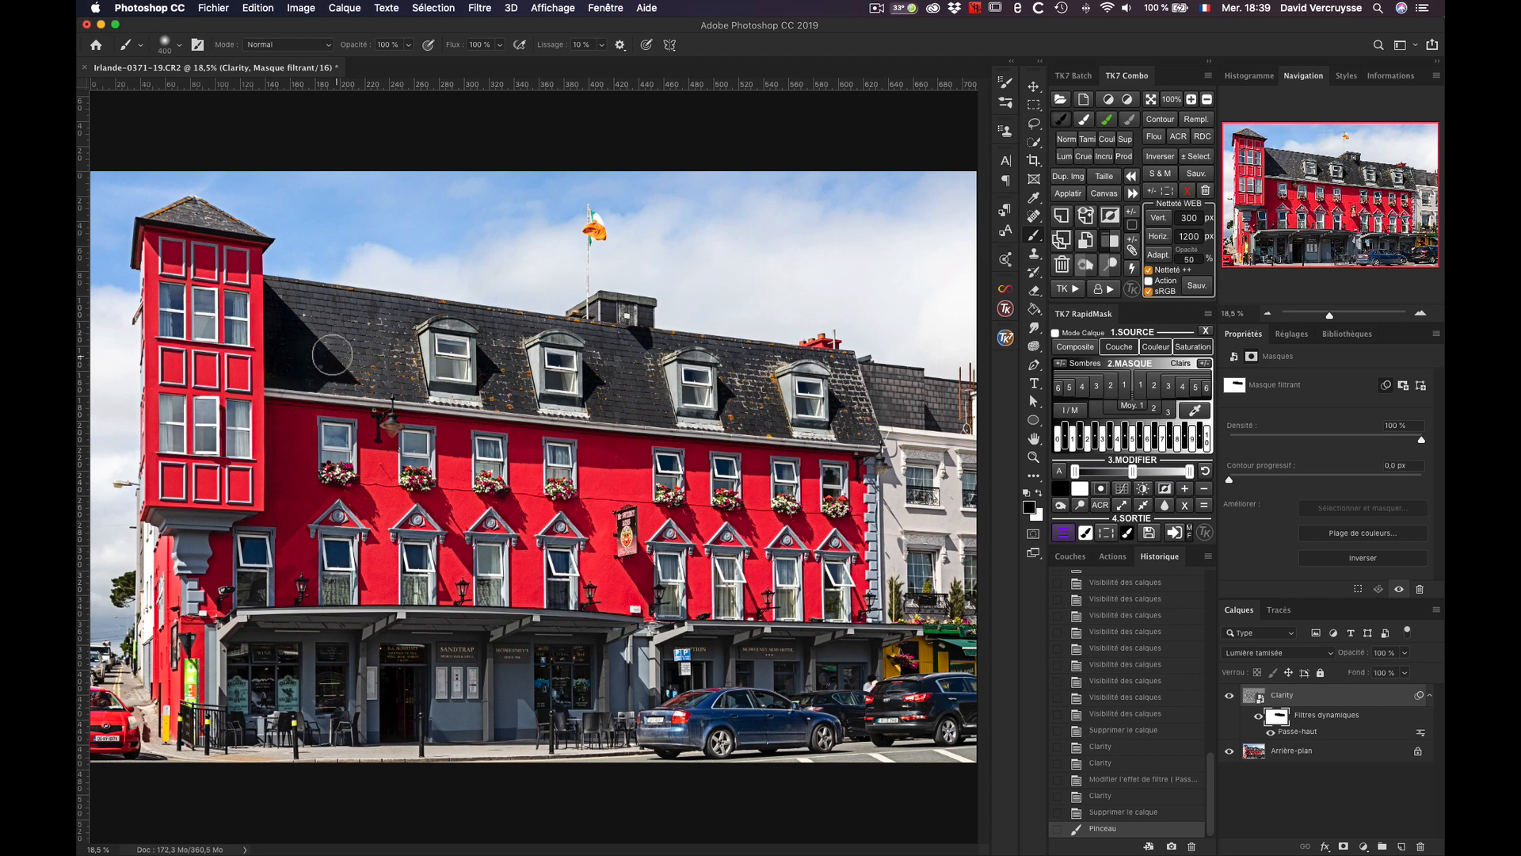
{"action": "mouse_move", "coordinate": [332, 354]}
{"action": "left_mouse_down"}
{"action": "mouse_move", "coordinate": [309, 379]}
{"action": "mouse_move", "coordinate": [401, 370]}
{"action": "mouse_move", "coordinate": [518, 405]}
{"action": "left_mouse_up"}
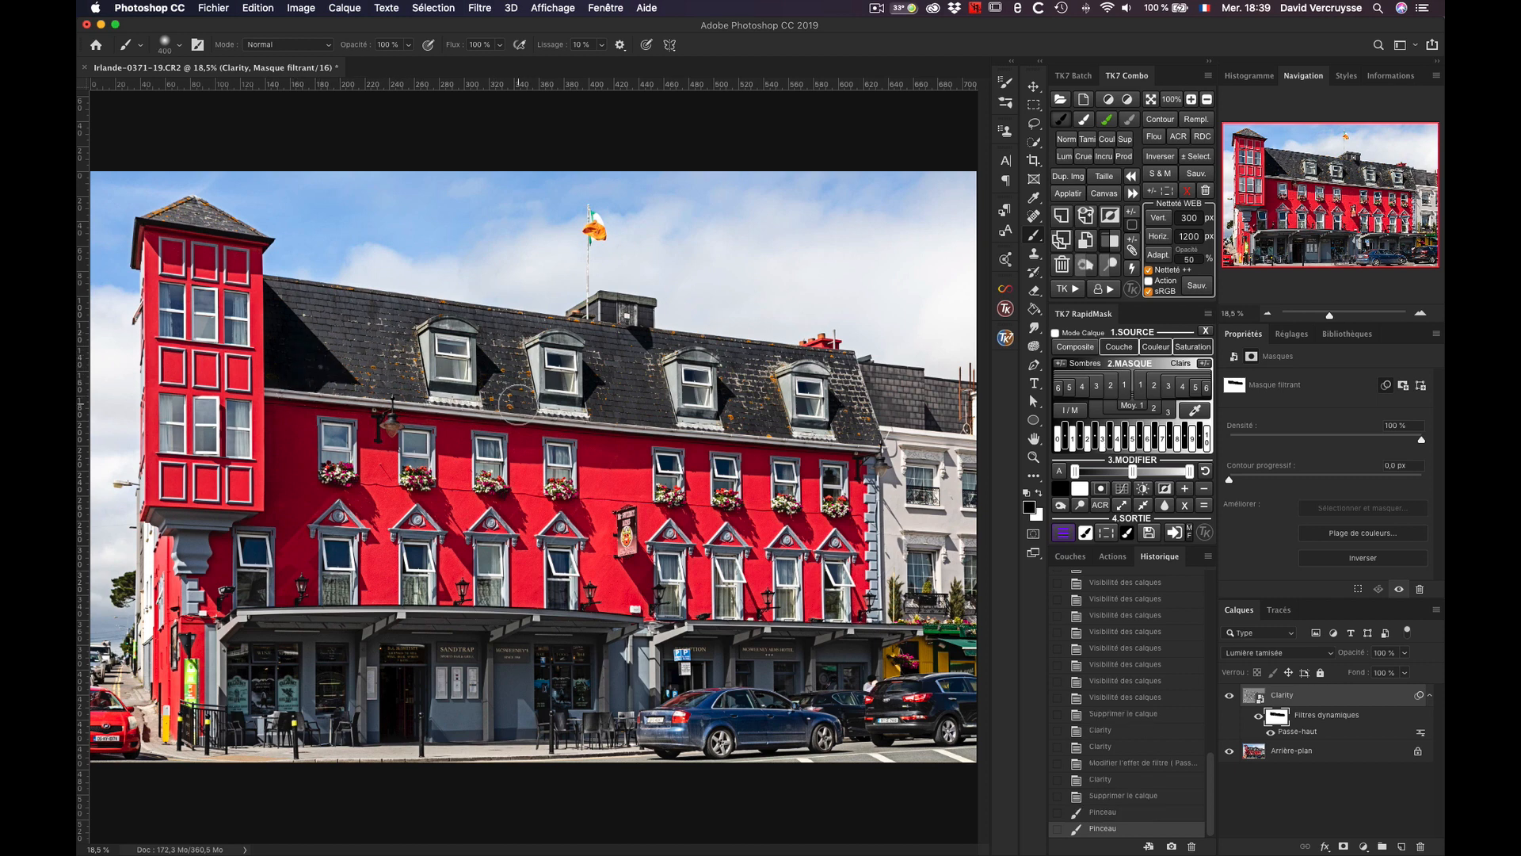
{"action": "left_click_drag", "start_coordinate": [767, 416], "coordinate": [768, 401]}
{"action": "left_click", "coordinate": [768, 397]}
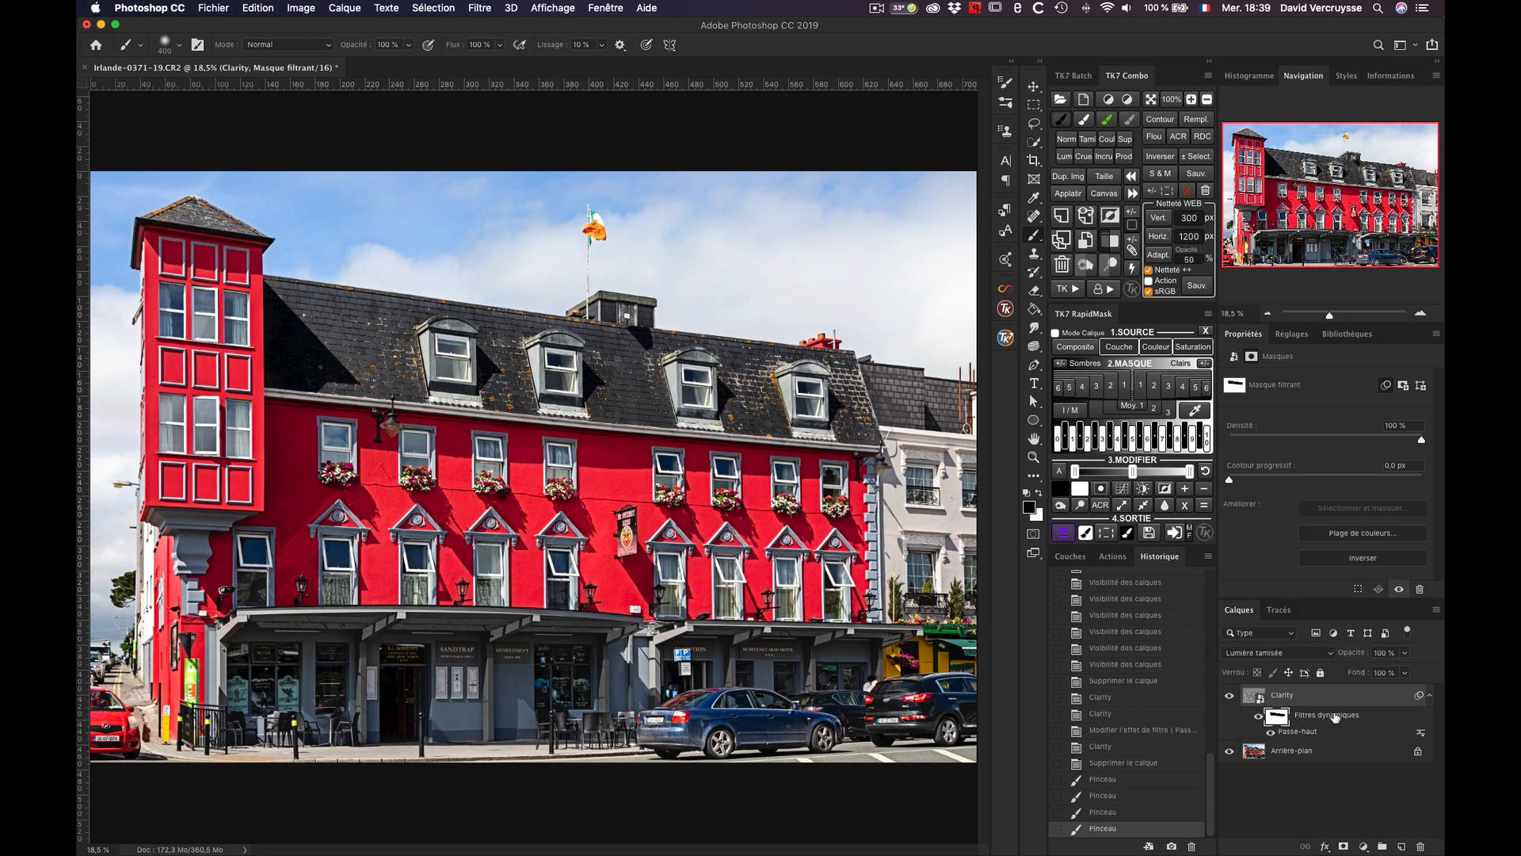
Step: Revert the image history to the state before the brush strokes on the smart filter mask
{"action": "left_click", "coordinate": [1254, 699]}
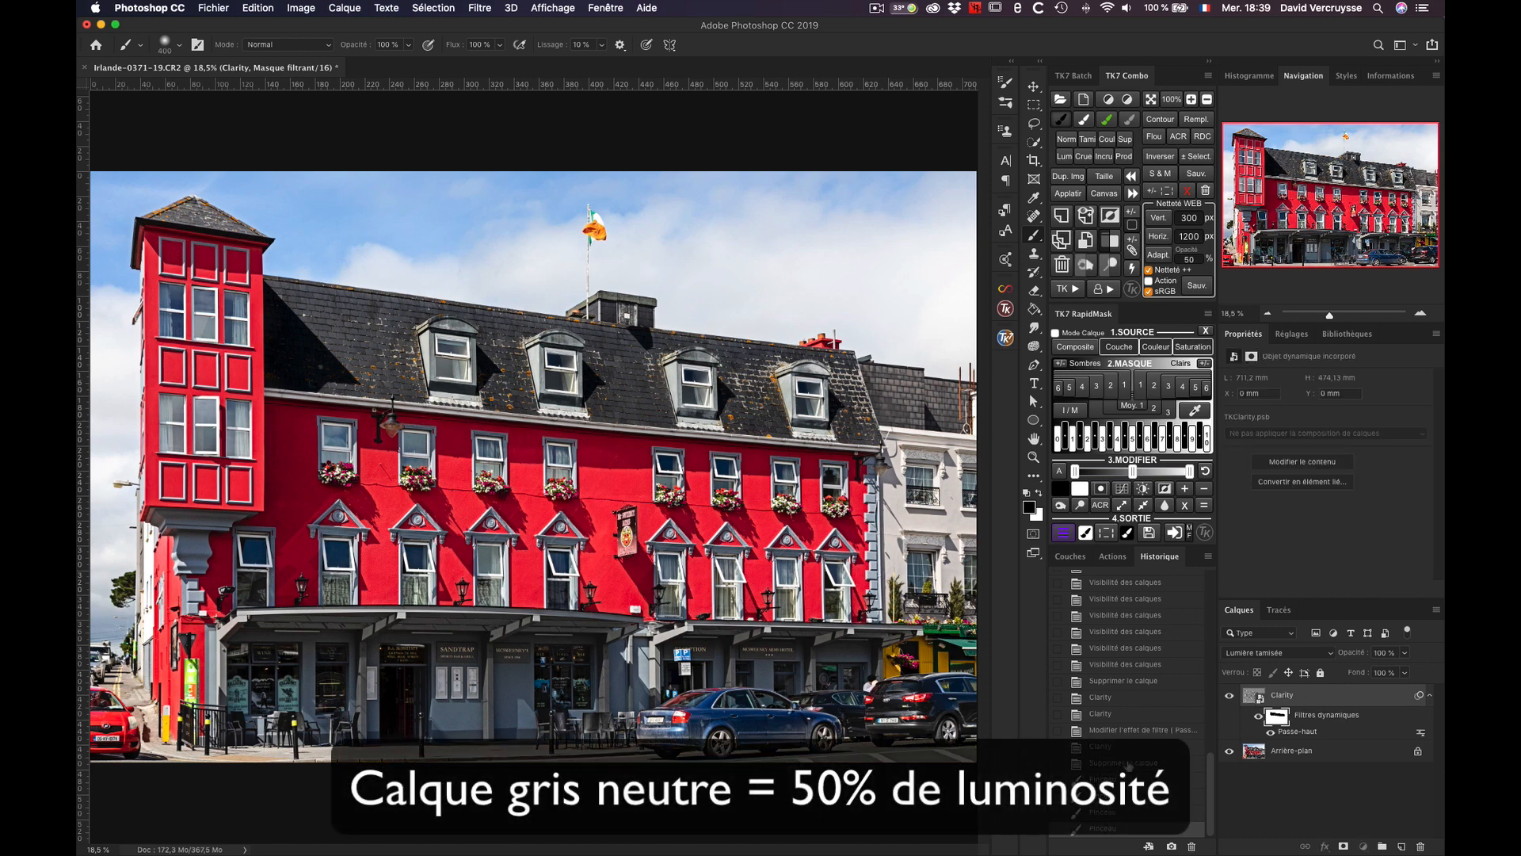
{"action": "left_click", "coordinate": [1144, 781]}
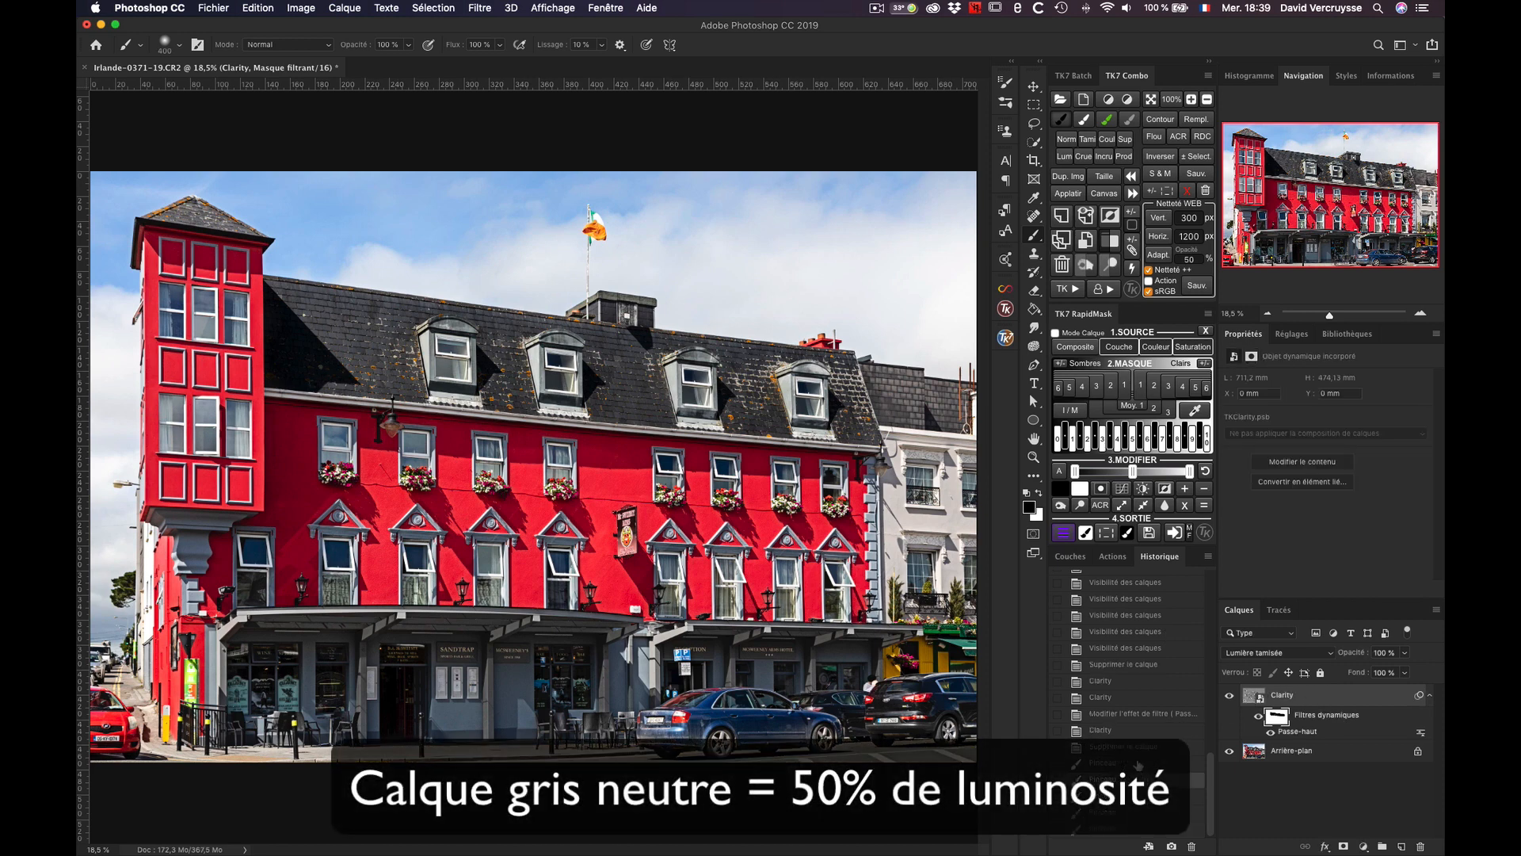
{"action": "left_click", "coordinate": [1201, 749]}
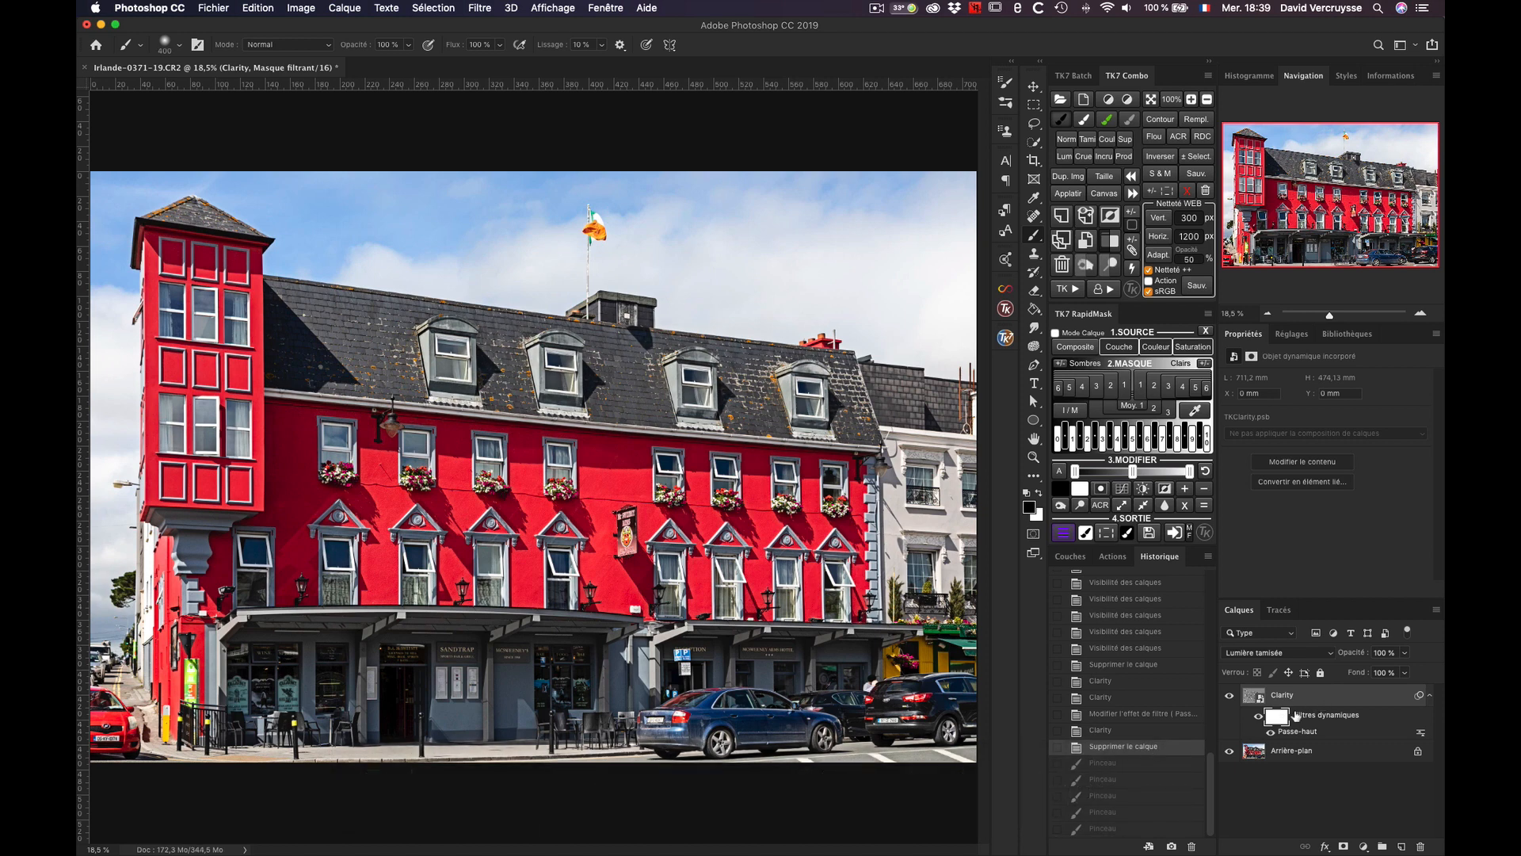
Step: Add a layer mask to the Clarity smart object and paint black on it over the slate roof around the dormers
{"action": "left_click", "coordinate": [1291, 694]}
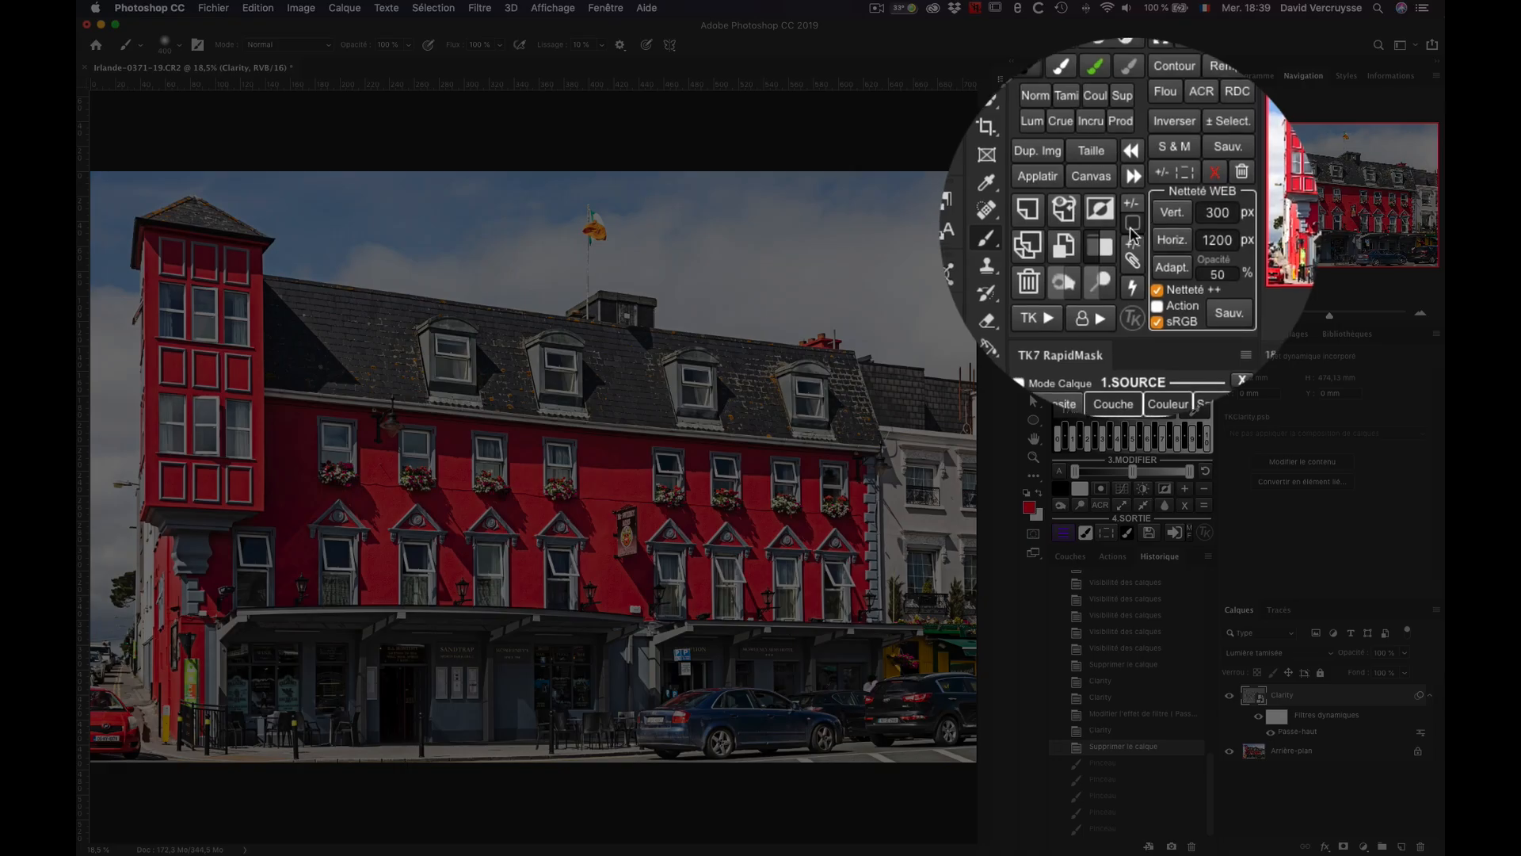
{"action": "left_click", "coordinate": [1131, 226]}
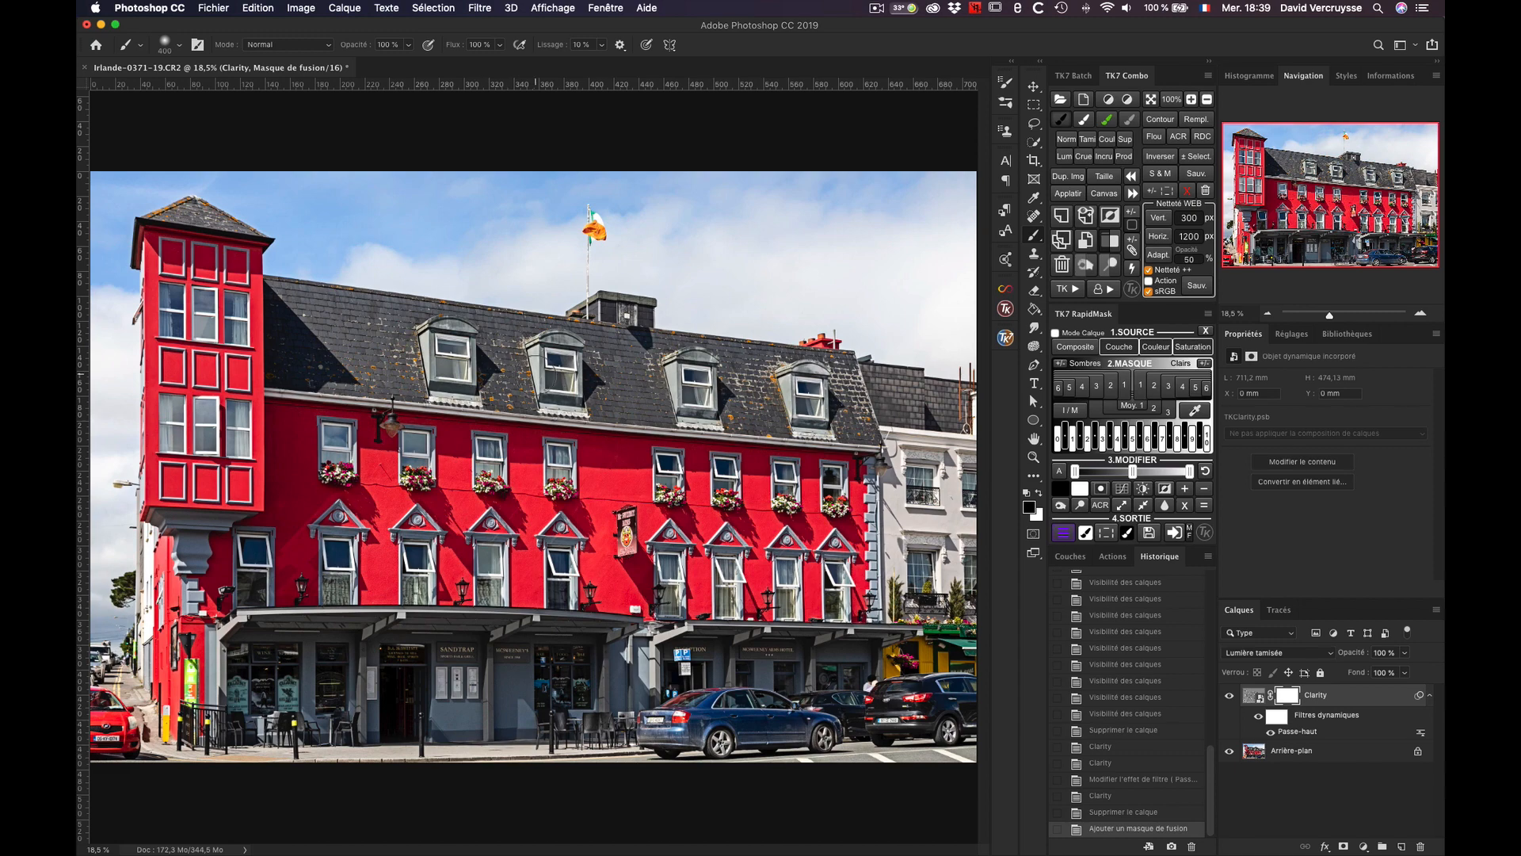
{"action": "mouse_move", "coordinate": [503, 349]}
{"action": "left_mouse_down"}
{"action": "mouse_move", "coordinate": [506, 388]}
{"action": "mouse_move", "coordinate": [511, 366]}
{"action": "left_mouse_up"}
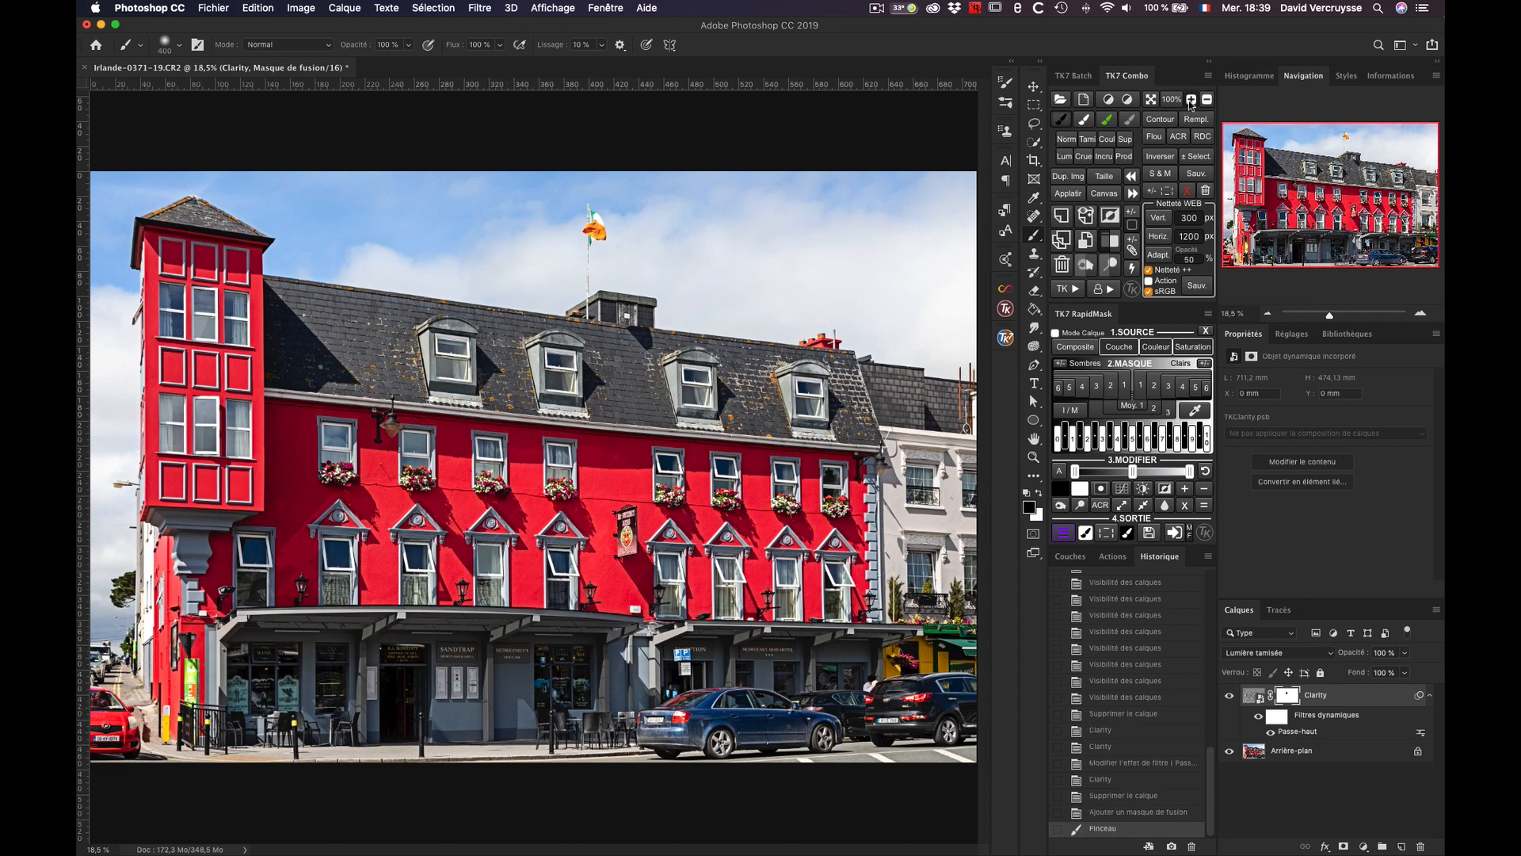
{"action": "key", "text": "super+plus"}
{"action": "key", "text": "super+plus"}
{"action": "key", "text": "super+plus"}
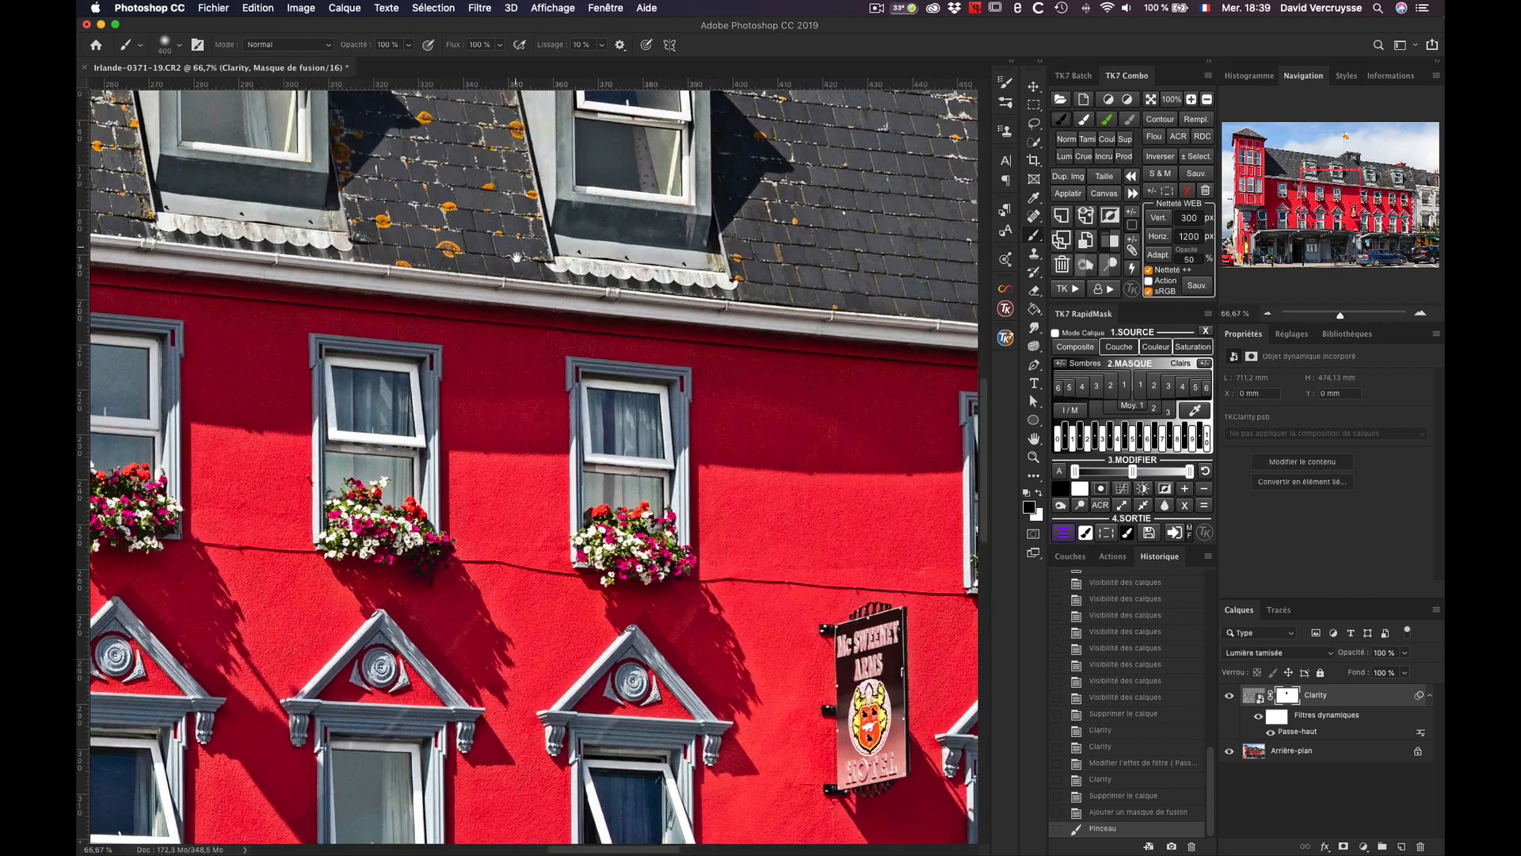
{"action": "key", "text": "super+plus"}
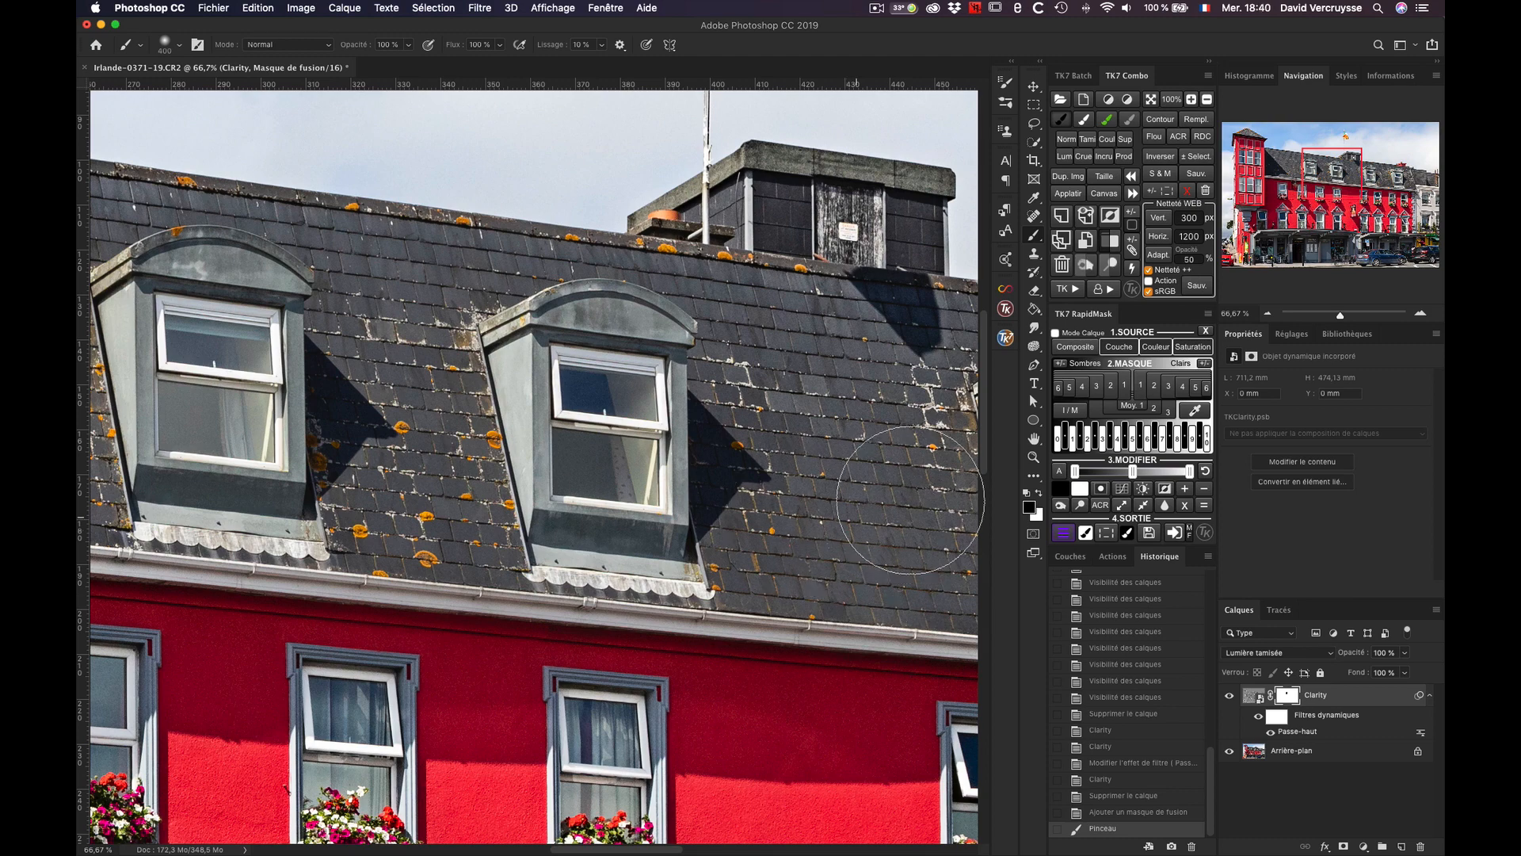
{"action": "mouse_move", "coordinate": [719, 326]}
{"action": "left_mouse_down"}
{"action": "mouse_move", "coordinate": [799, 340]}
{"action": "mouse_move", "coordinate": [767, 248]}
{"action": "mouse_move", "coordinate": [751, 267]}
{"action": "mouse_move", "coordinate": [843, 305]}
{"action": "mouse_move", "coordinate": [888, 270]}
{"action": "mouse_move", "coordinate": [889, 349]}
{"action": "mouse_move", "coordinate": [862, 424]}
{"action": "left_mouse_up"}
Step: Compare the roof and the red facade with and without the masked Clarity layer by toggling its visibility, leaving it on
{"action": "left_click", "coordinate": [1149, 664]}
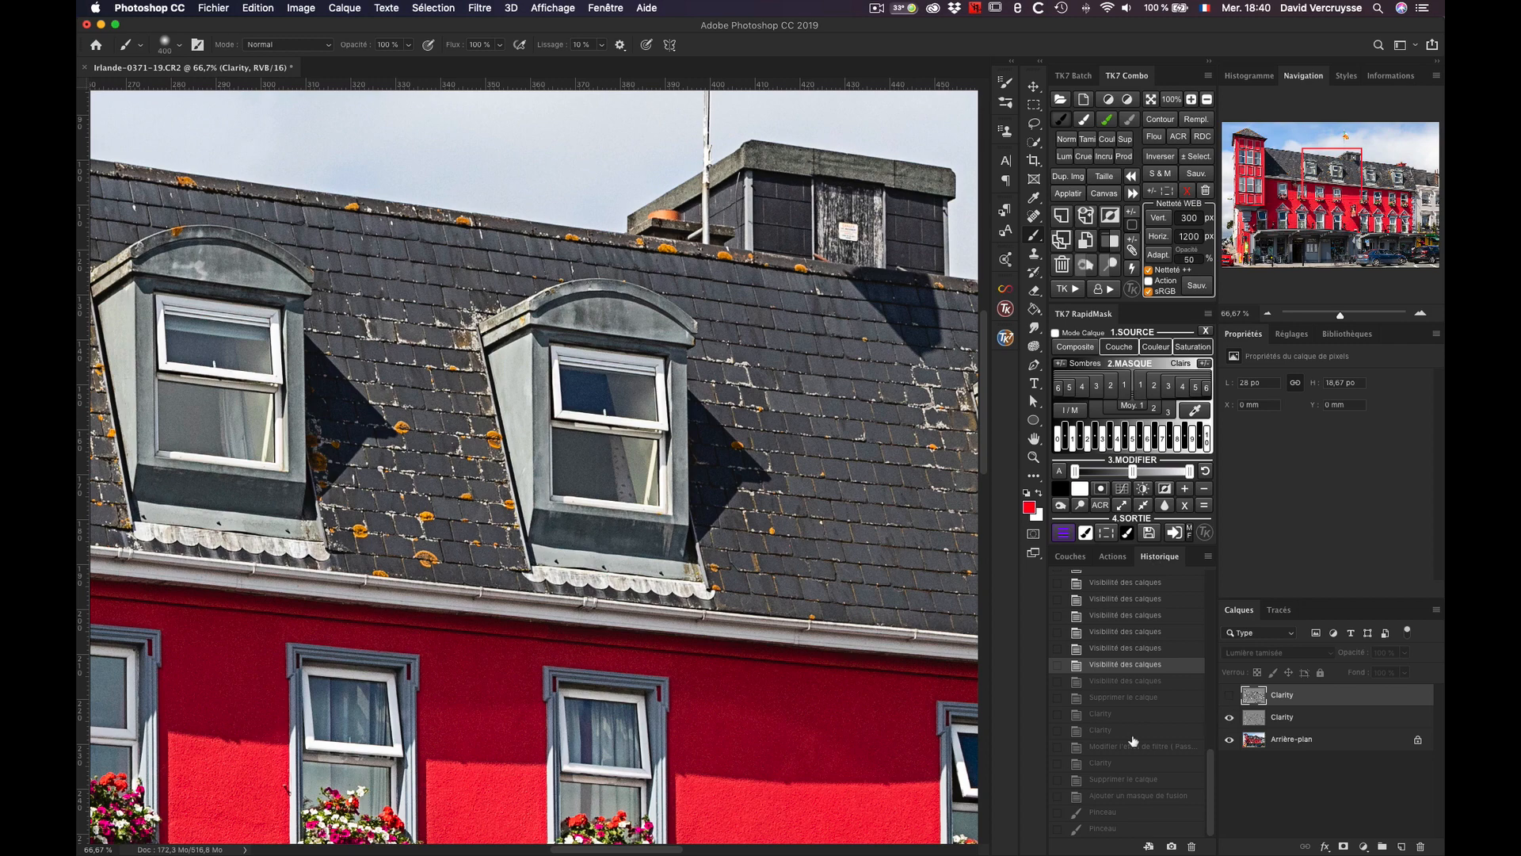
{"action": "left_click", "coordinate": [1122, 828]}
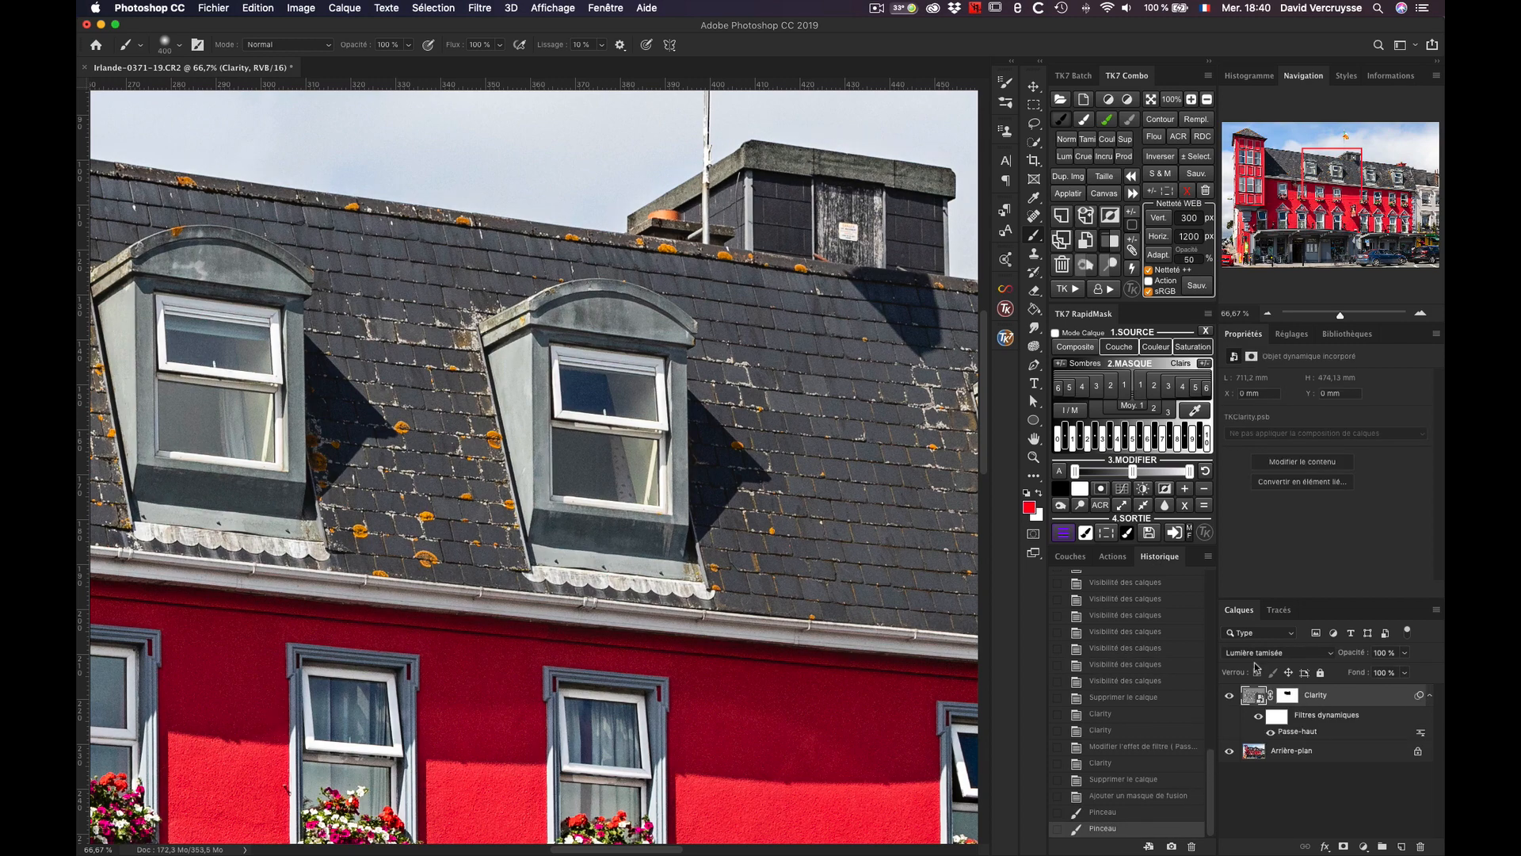
{"action": "left_click", "coordinate": [1230, 697]}
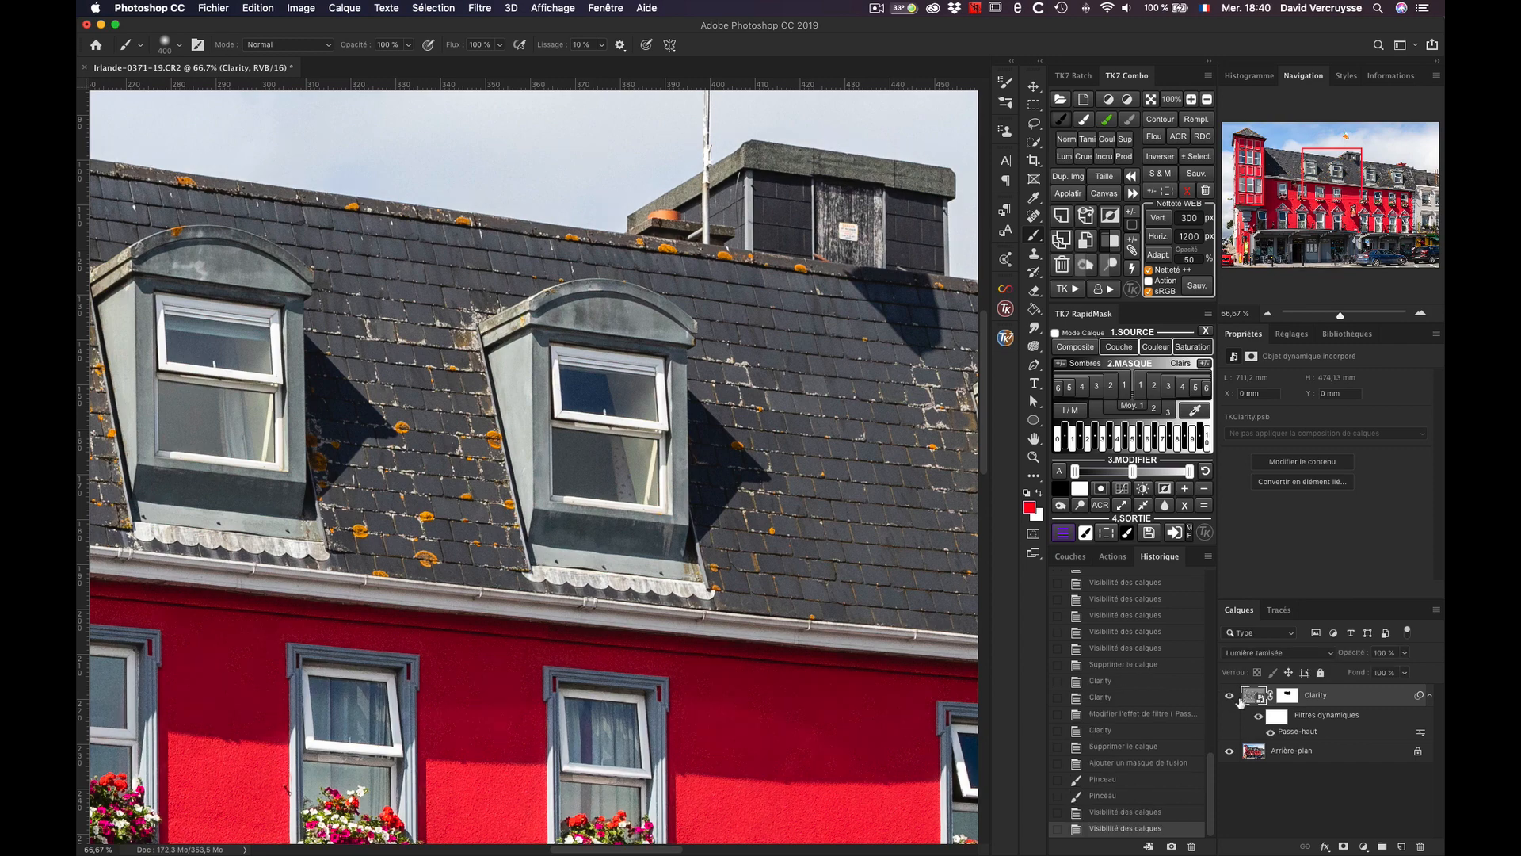
{"action": "left_click", "coordinate": [1231, 697]}
{"action": "left_click_drag", "start_coordinate": [984, 376], "coordinate": [983, 420]}
{"action": "left_click", "coordinate": [1230, 697]}
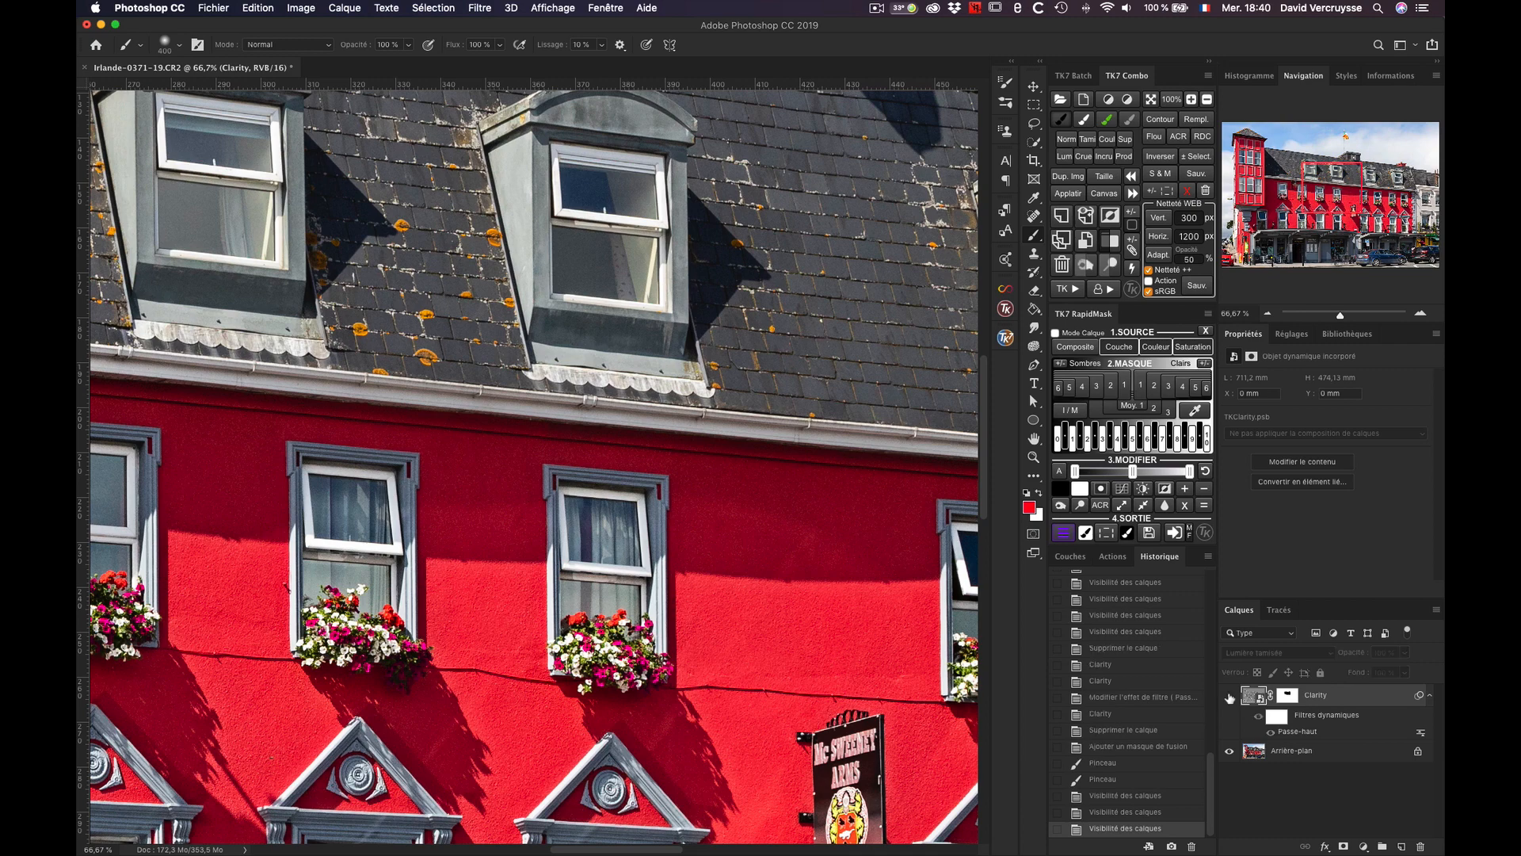
{"action": "left_click", "coordinate": [1231, 697]}
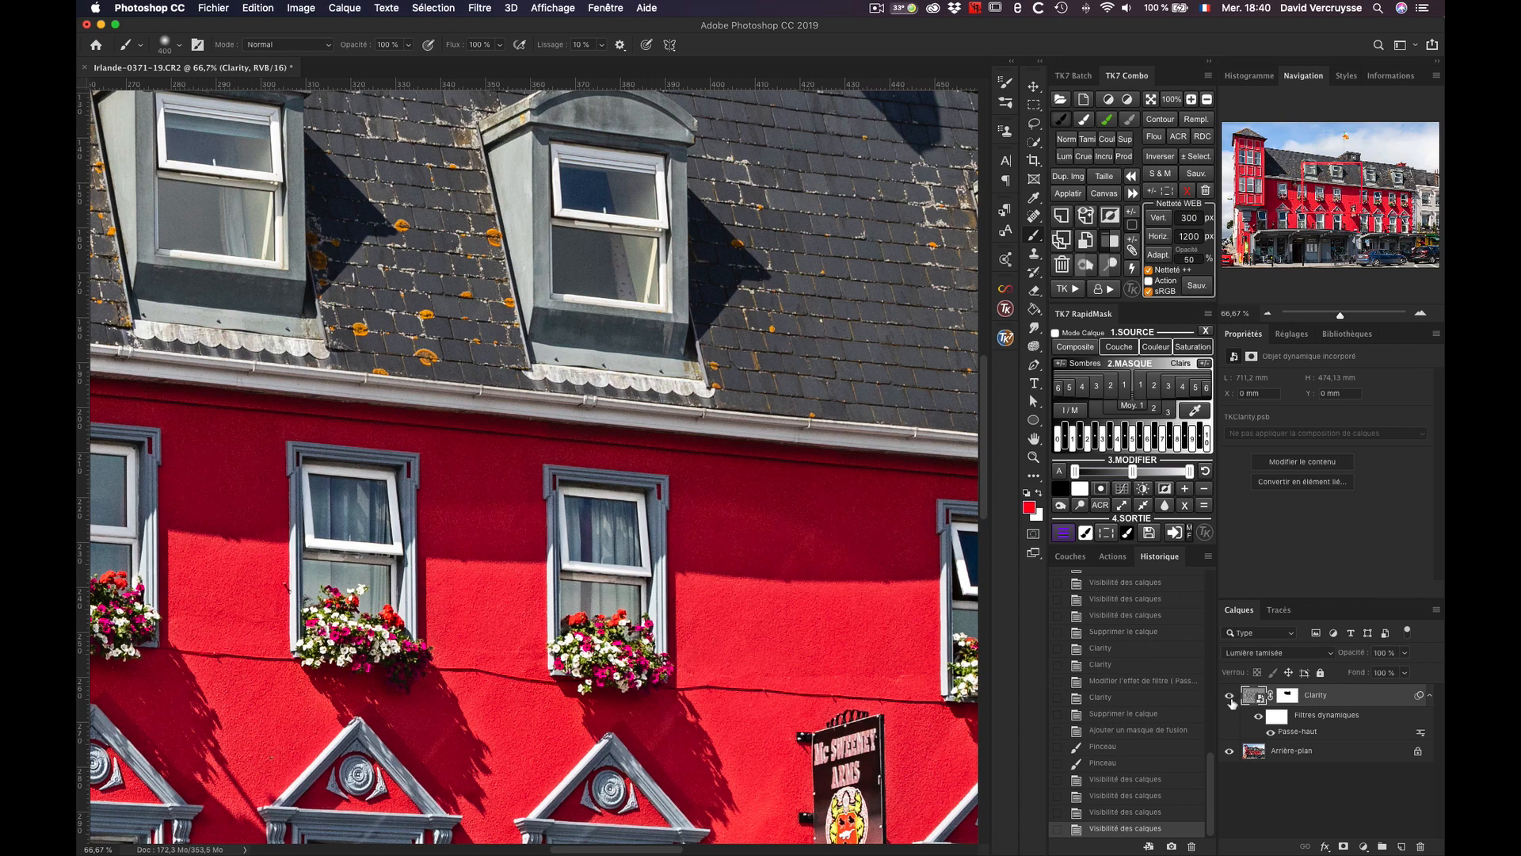
{"action": "left_click", "coordinate": [1230, 697]}
{"action": "left_click", "coordinate": [1231, 698]}
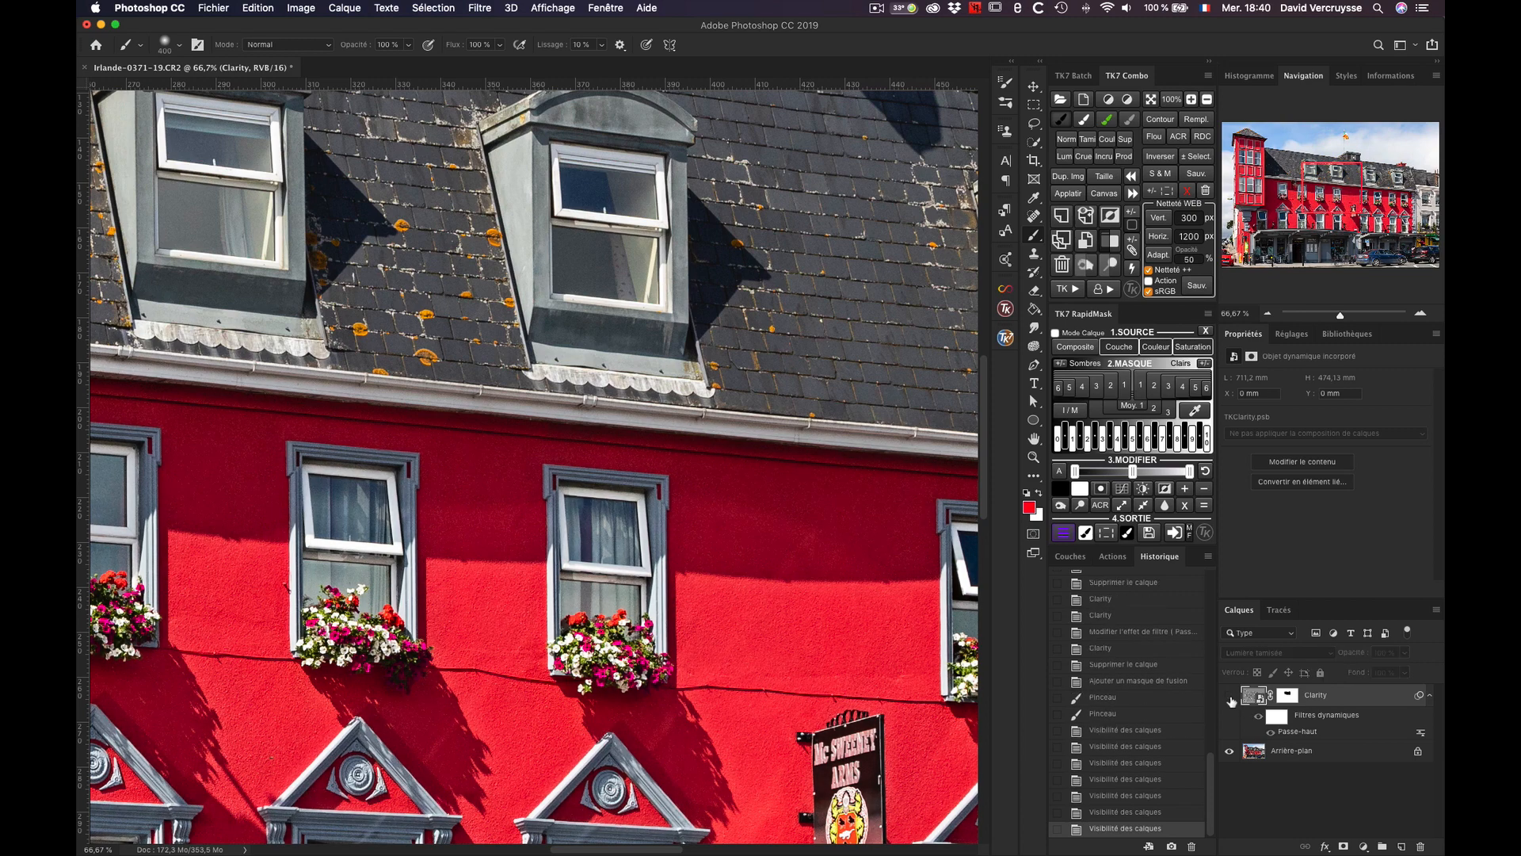
{"action": "left_click", "coordinate": [1230, 697]}
{"action": "left_click", "coordinate": [1231, 698]}
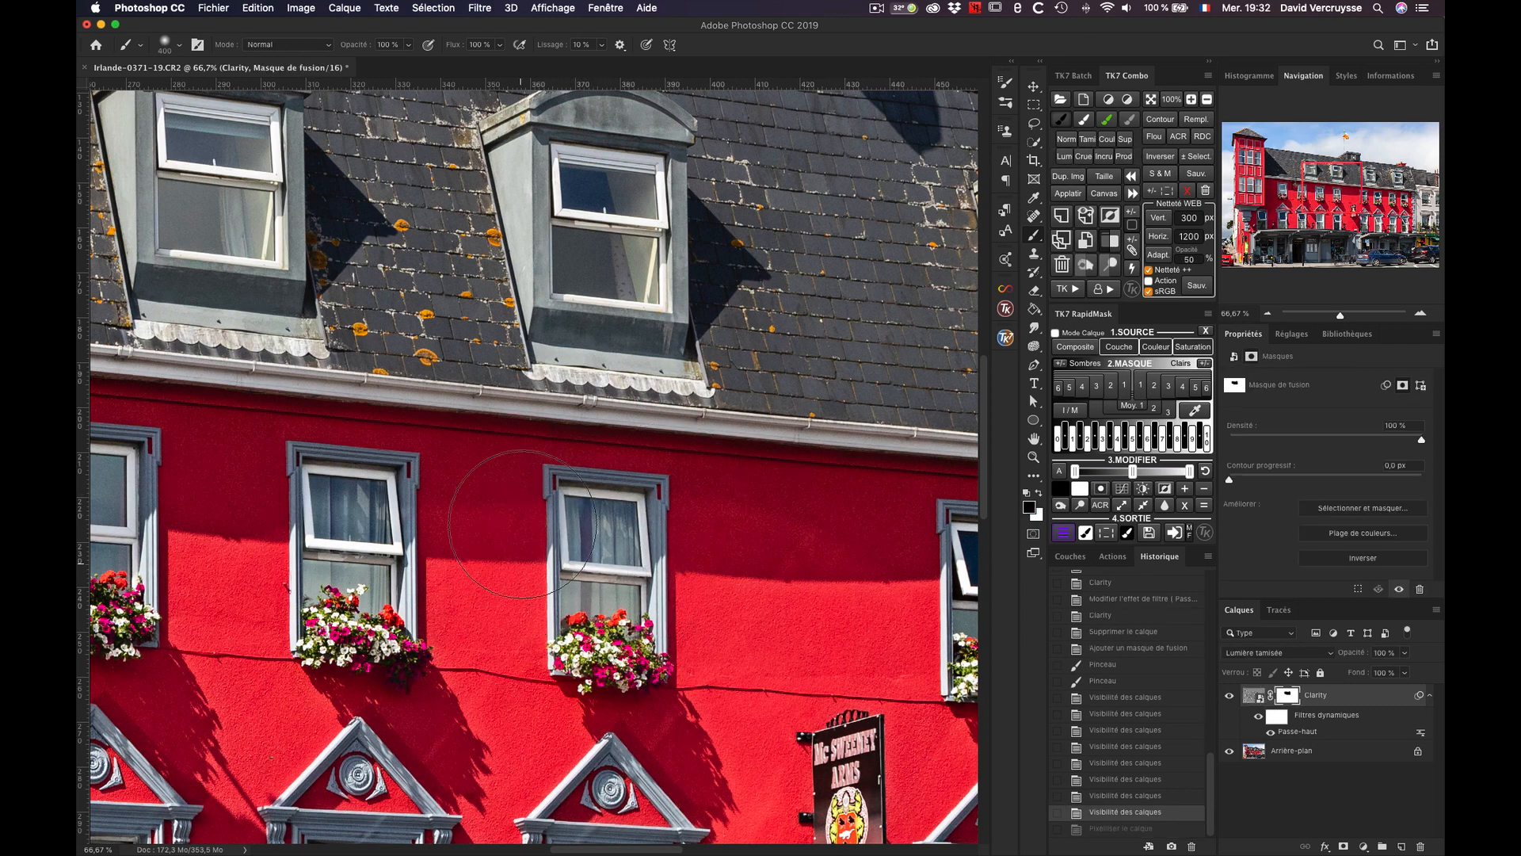
Step: Paint black on the Clarity layer mask over the facade around the flower boxes, and toggle the layer to compare, leaving it visible
{"action": "left_click_drag", "start_coordinate": [653, 689], "coordinate": [621, 653]}
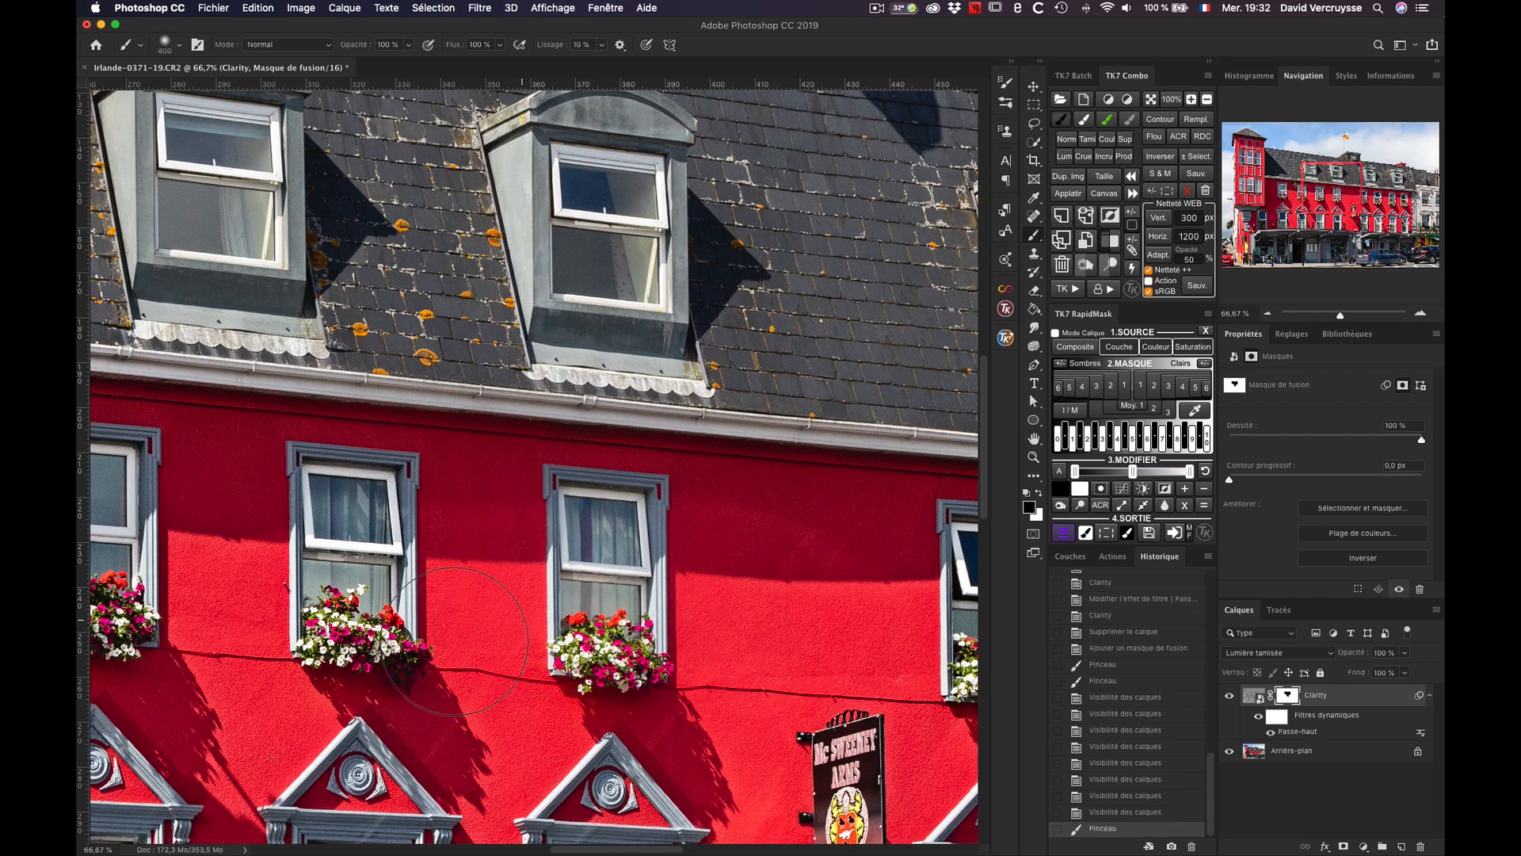
{"action": "left_click", "coordinate": [621, 653]}
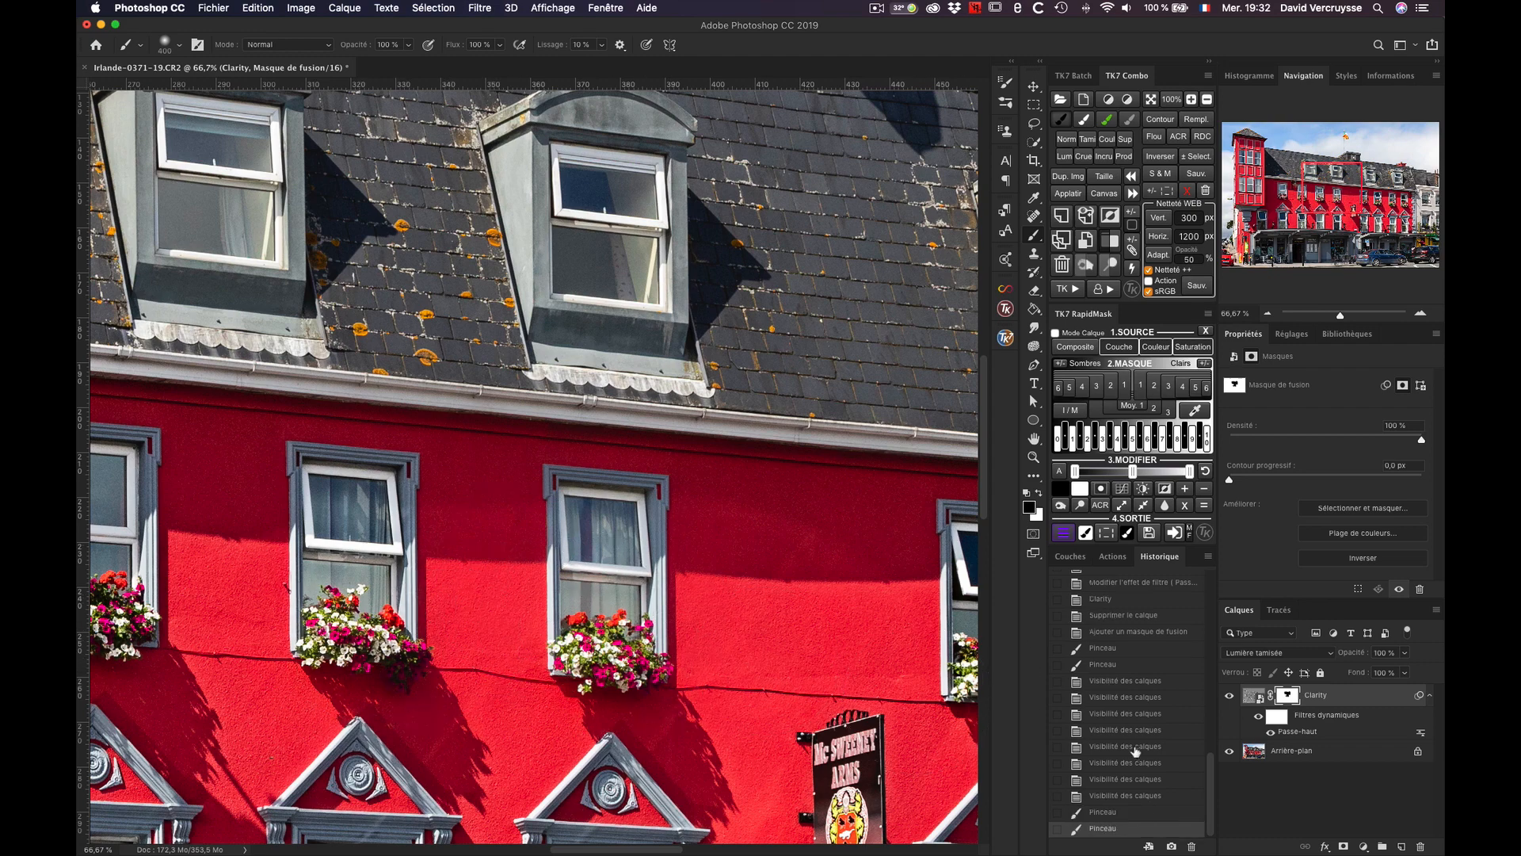
{"action": "left_click", "coordinate": [1230, 697]}
{"action": "left_click", "coordinate": [1230, 697]}
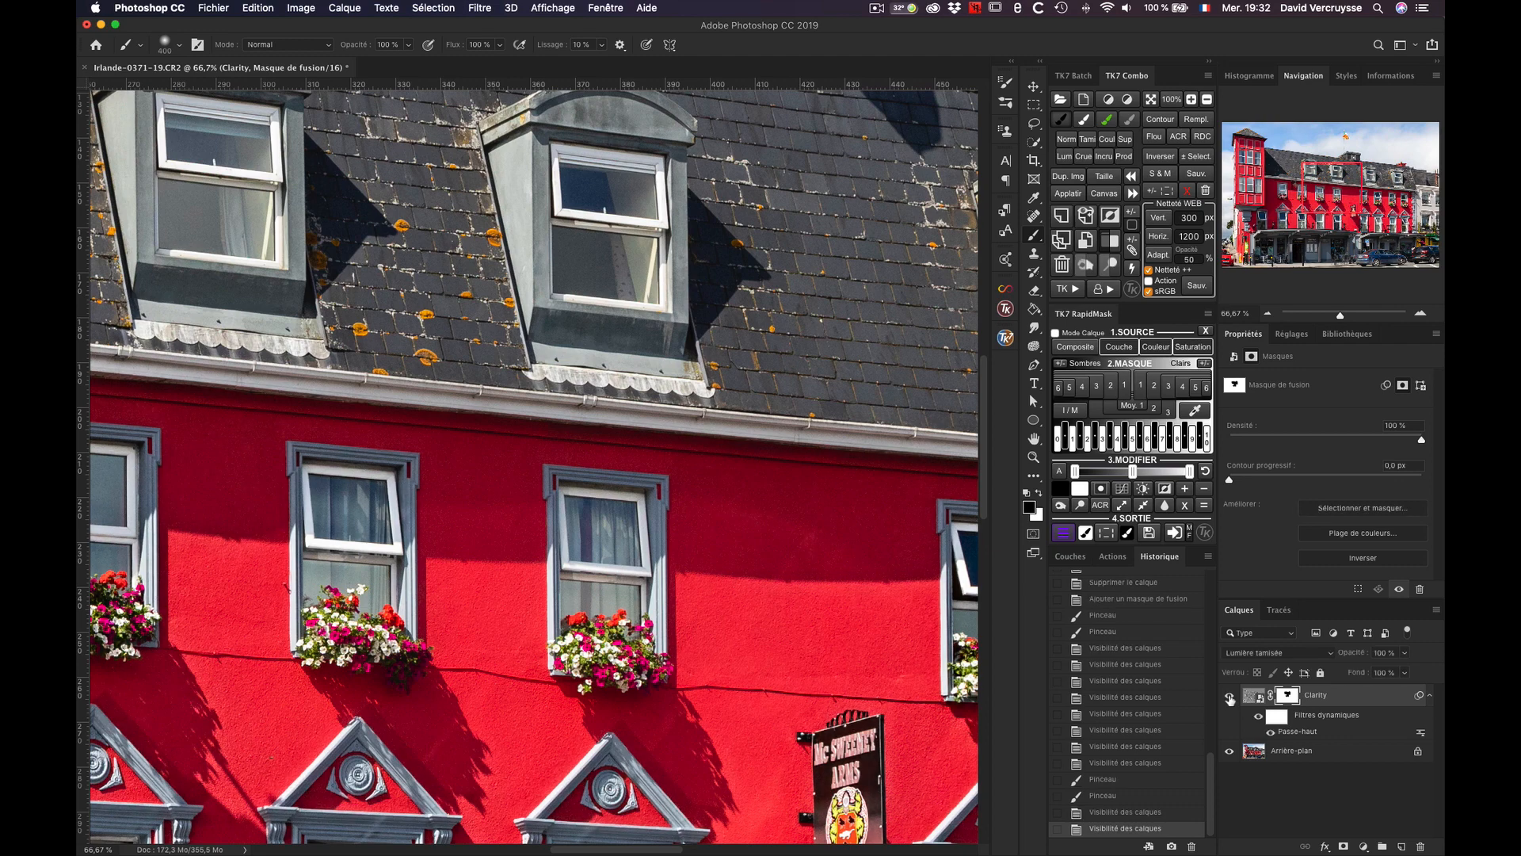
{"action": "left_click", "coordinate": [1231, 697]}
{"action": "left_click", "coordinate": [1230, 697]}
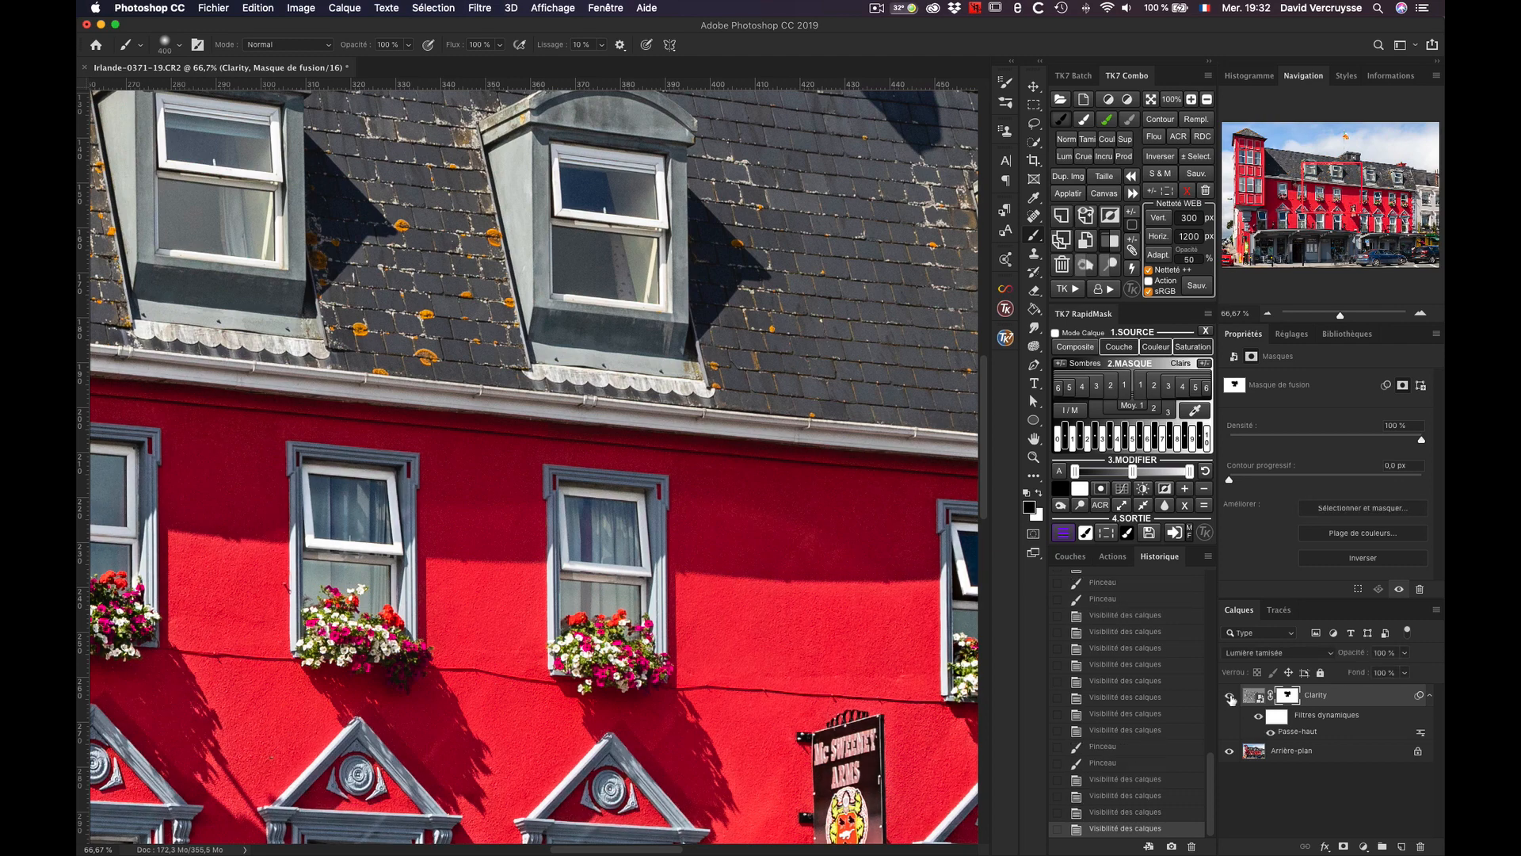
{"action": "left_click", "coordinate": [1230, 698]}
{"action": "left_click", "coordinate": [1230, 697]}
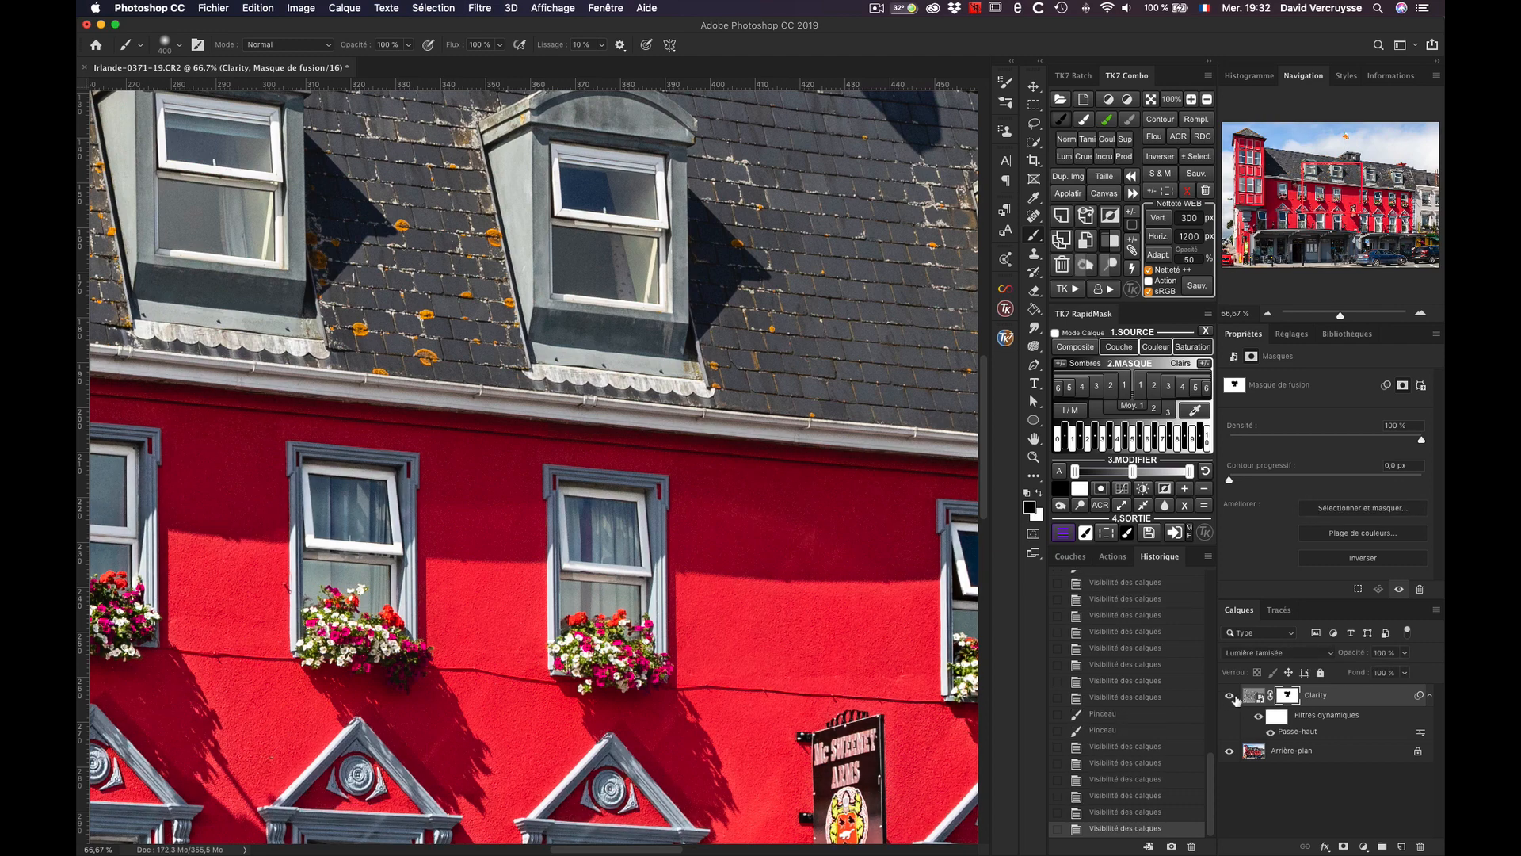
Step: Toggle the Clarity layer's visibility to compare its effect on the roof and facade, and delete the Clarity layer
{"action": "left_click", "coordinate": [1231, 697]}
{"action": "left_click", "coordinate": [1241, 699]}
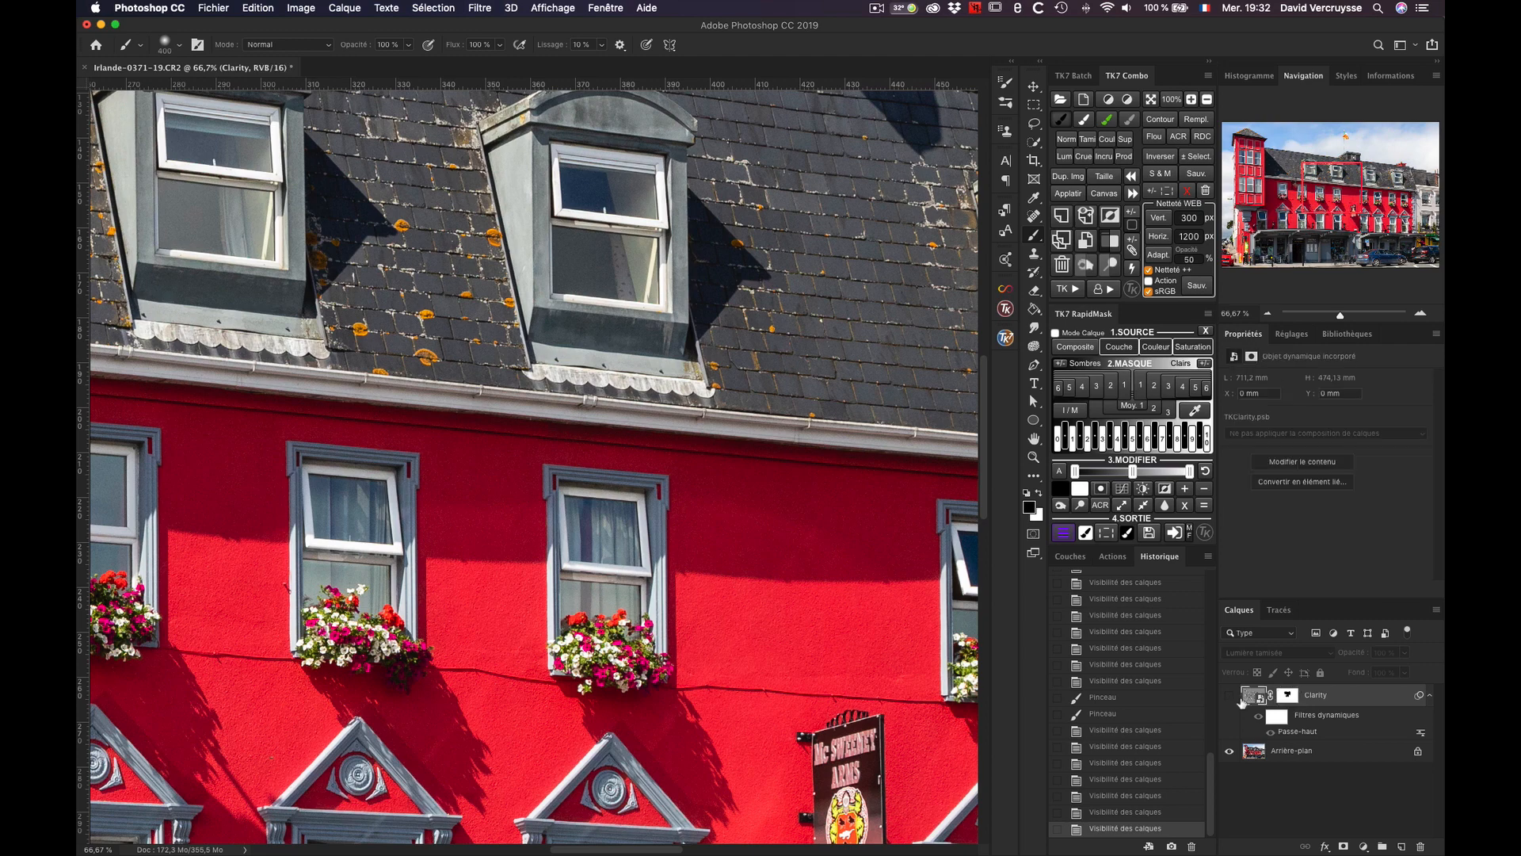
{"action": "left_click", "coordinate": [1230, 697]}
{"action": "left_click", "coordinate": [1230, 697]}
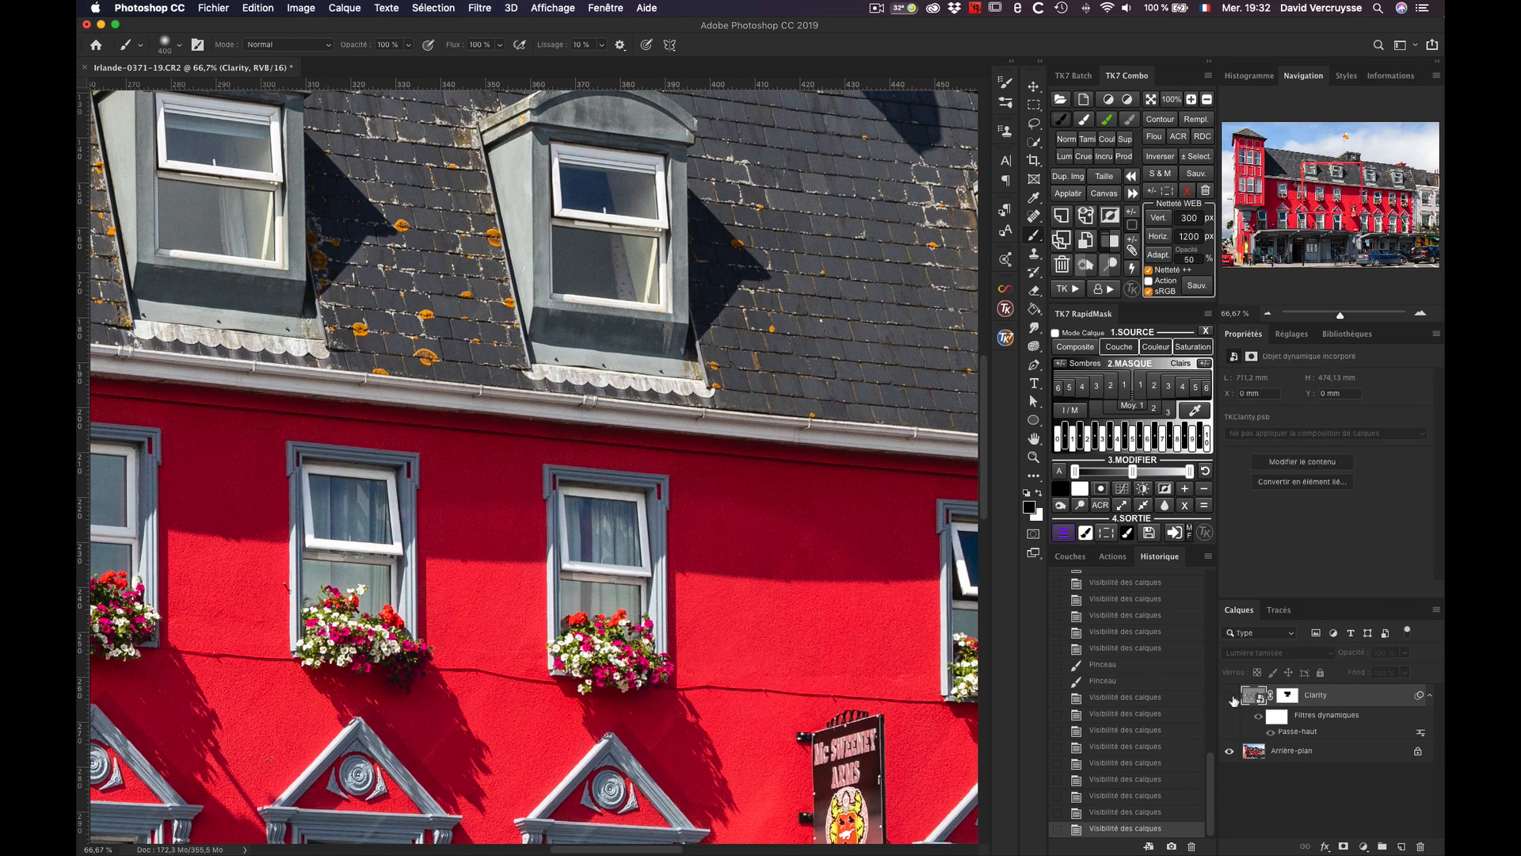
{"action": "left_click", "coordinate": [1230, 697]}
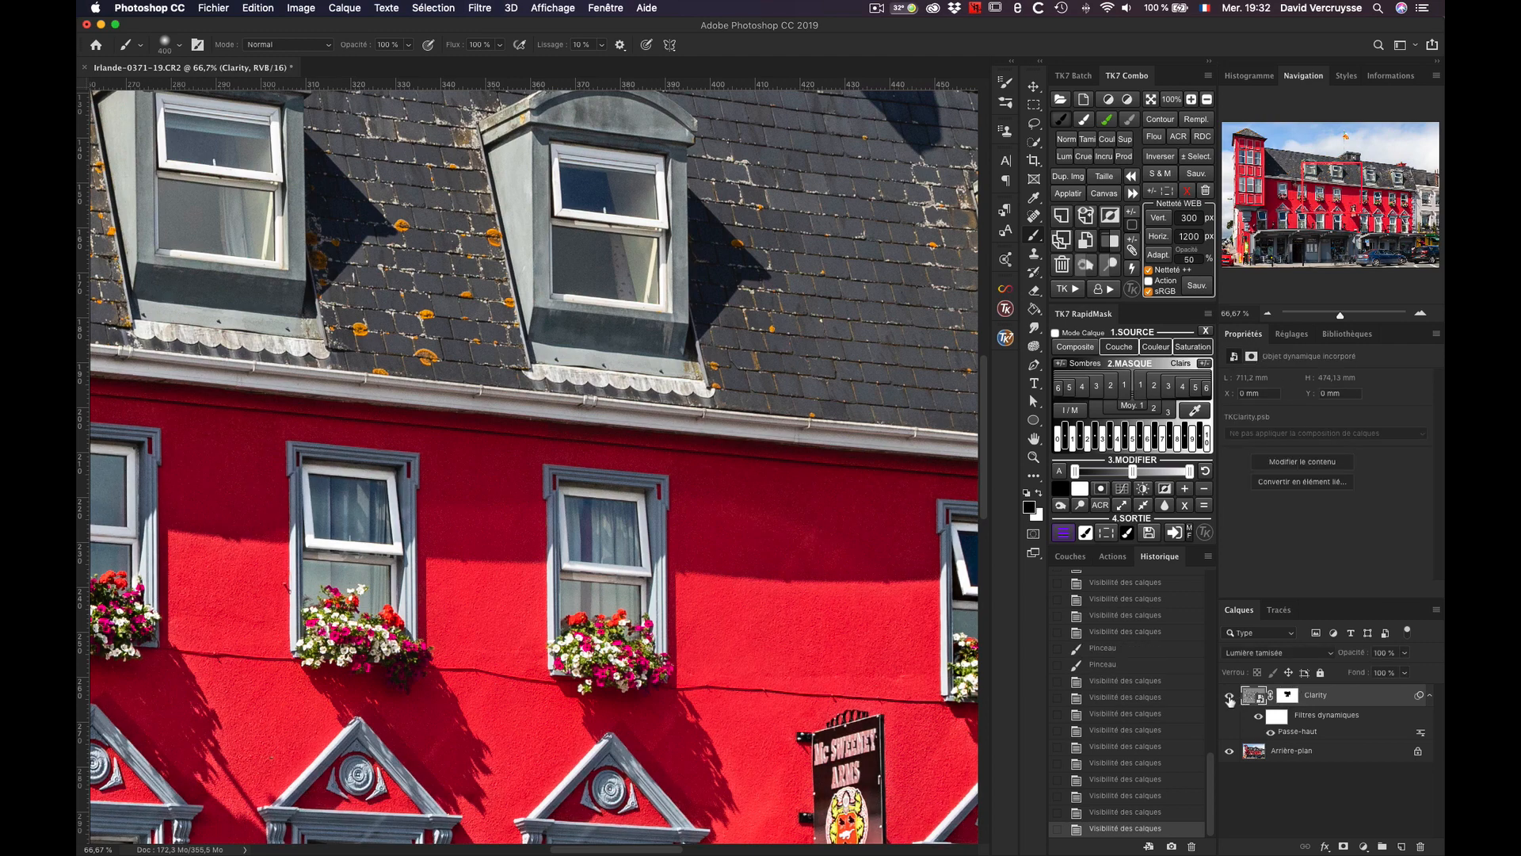
{"action": "left_click", "coordinate": [1062, 264]}
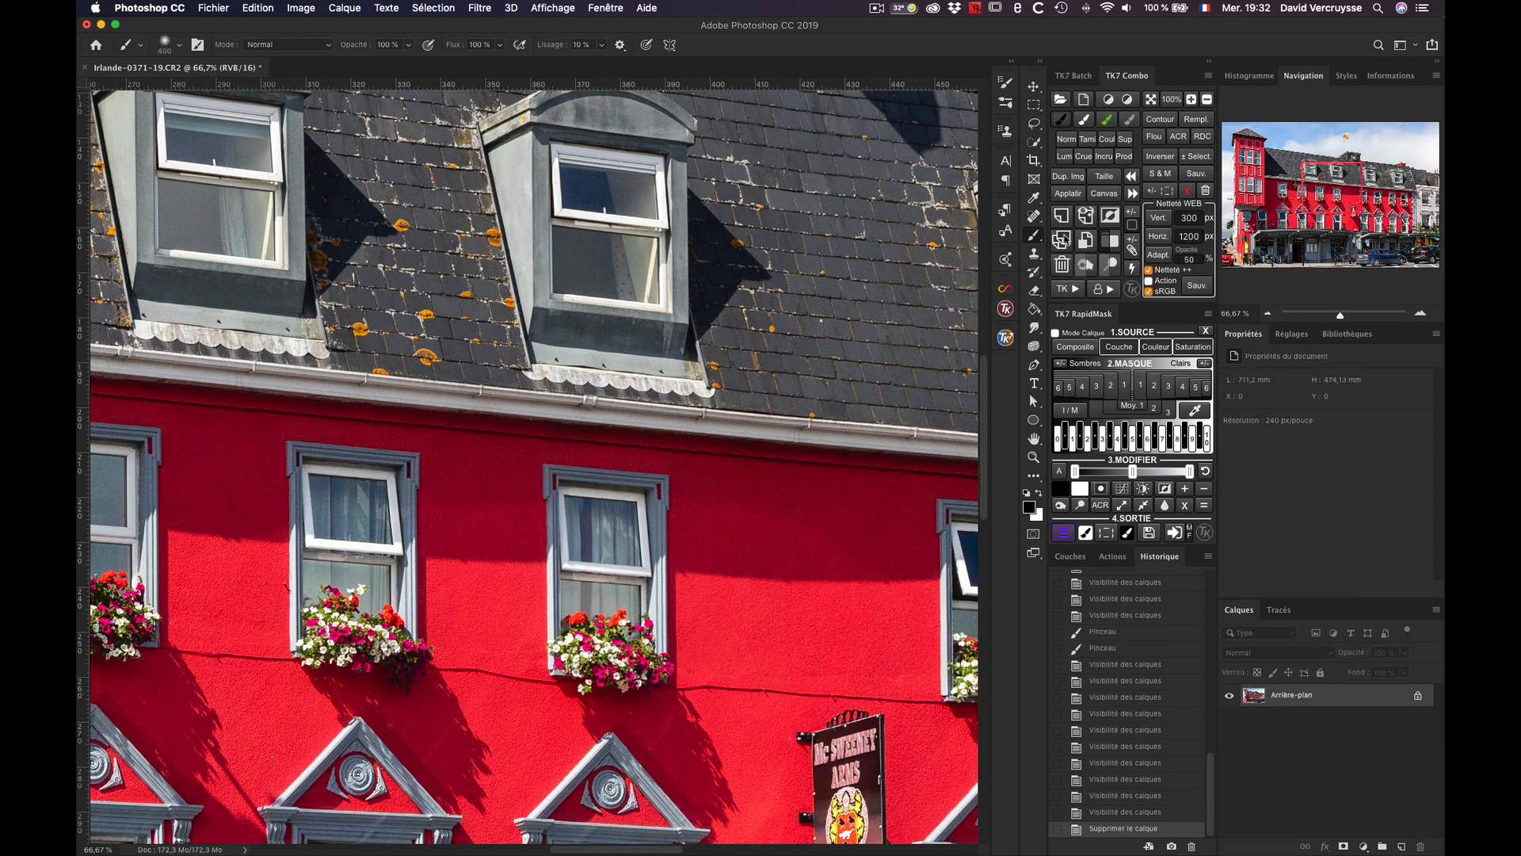
Step: Run the TK7 +/- Poussières action on the building photo to add the Heal/Clone layer and dust amplifiers
{"action": "left_click", "coordinate": [1074, 285]}
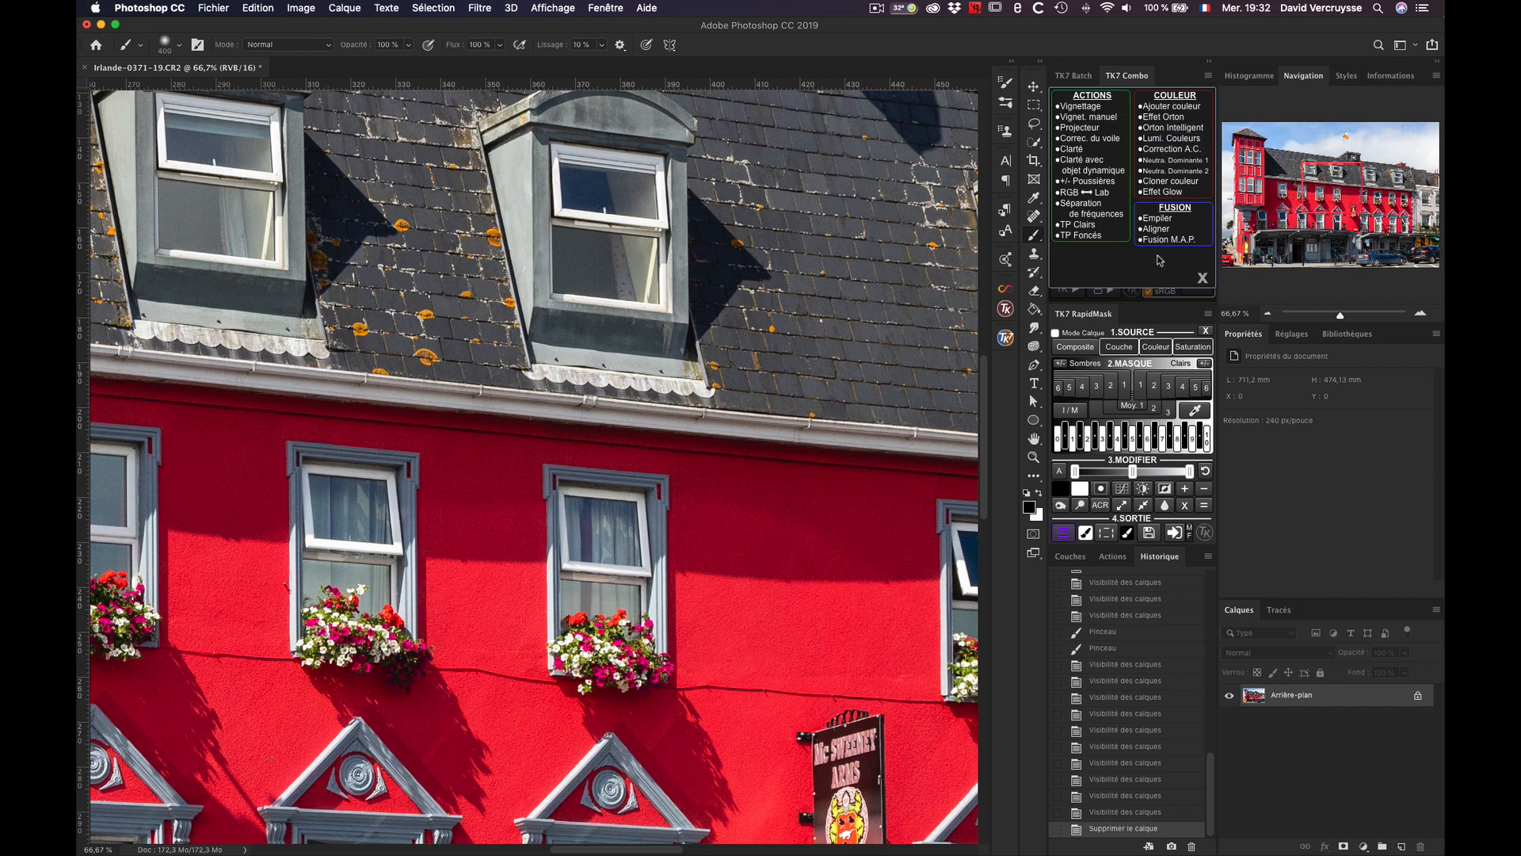
{"action": "left_click", "coordinate": [1202, 277]}
{"action": "left_click", "coordinate": [1172, 99]}
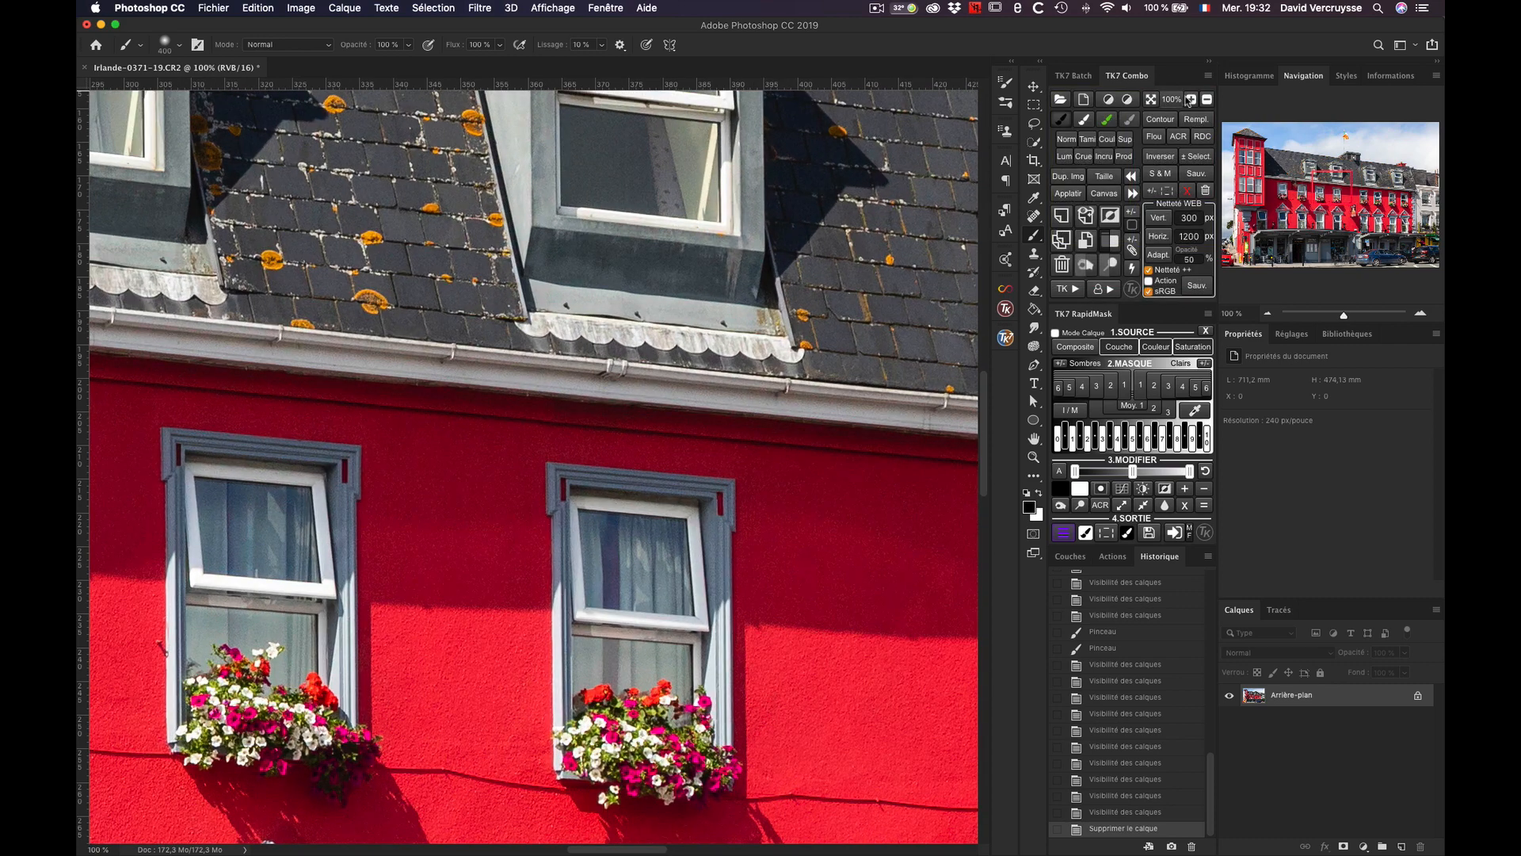
{"action": "left_click", "coordinate": [1151, 99]}
{"action": "left_click", "coordinate": [1080, 287]}
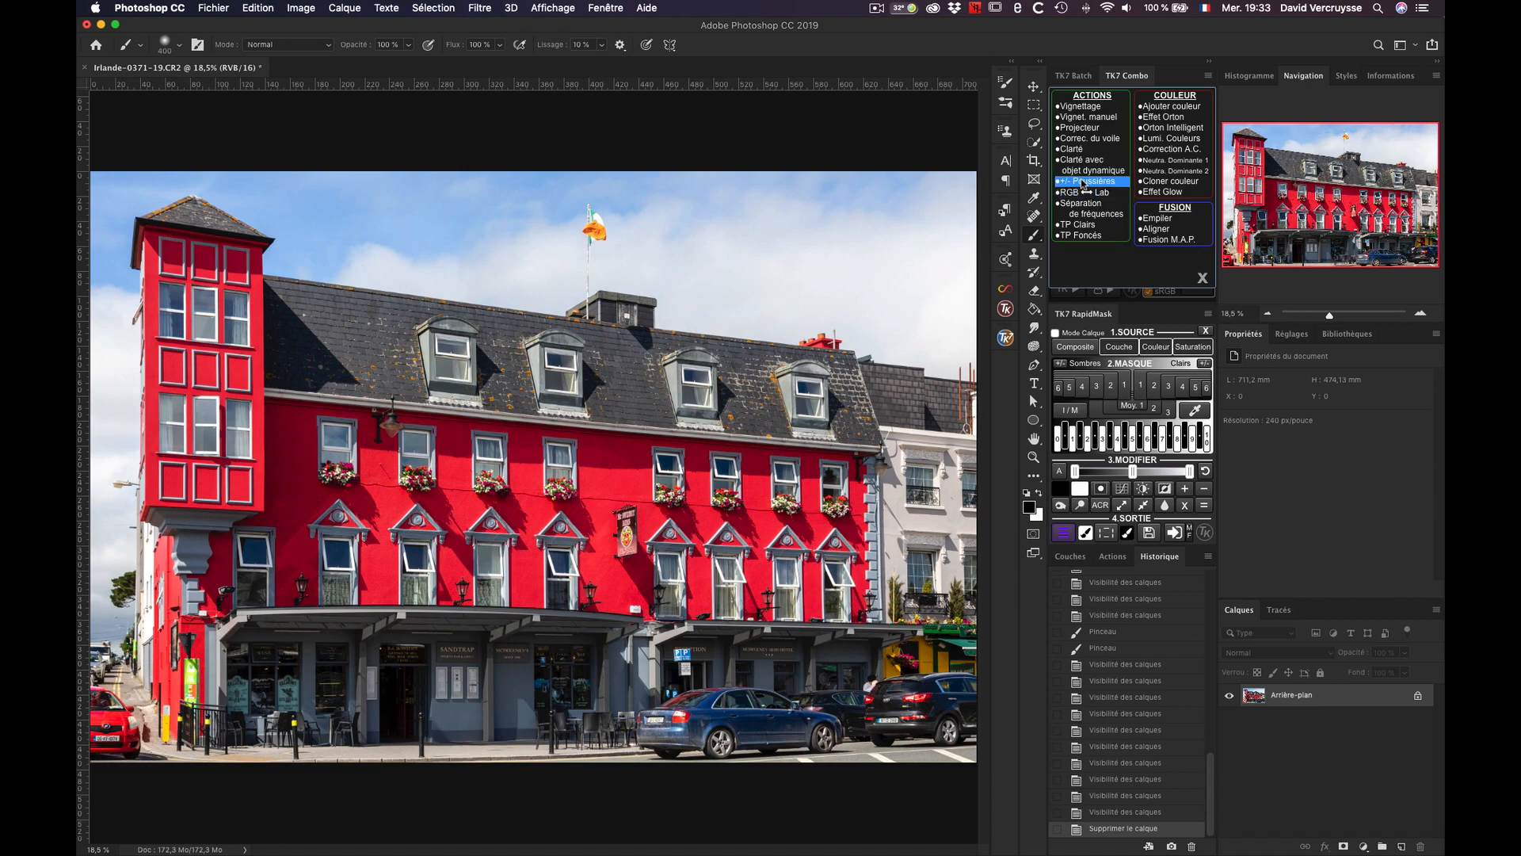
{"action": "left_click", "coordinate": [1084, 182]}
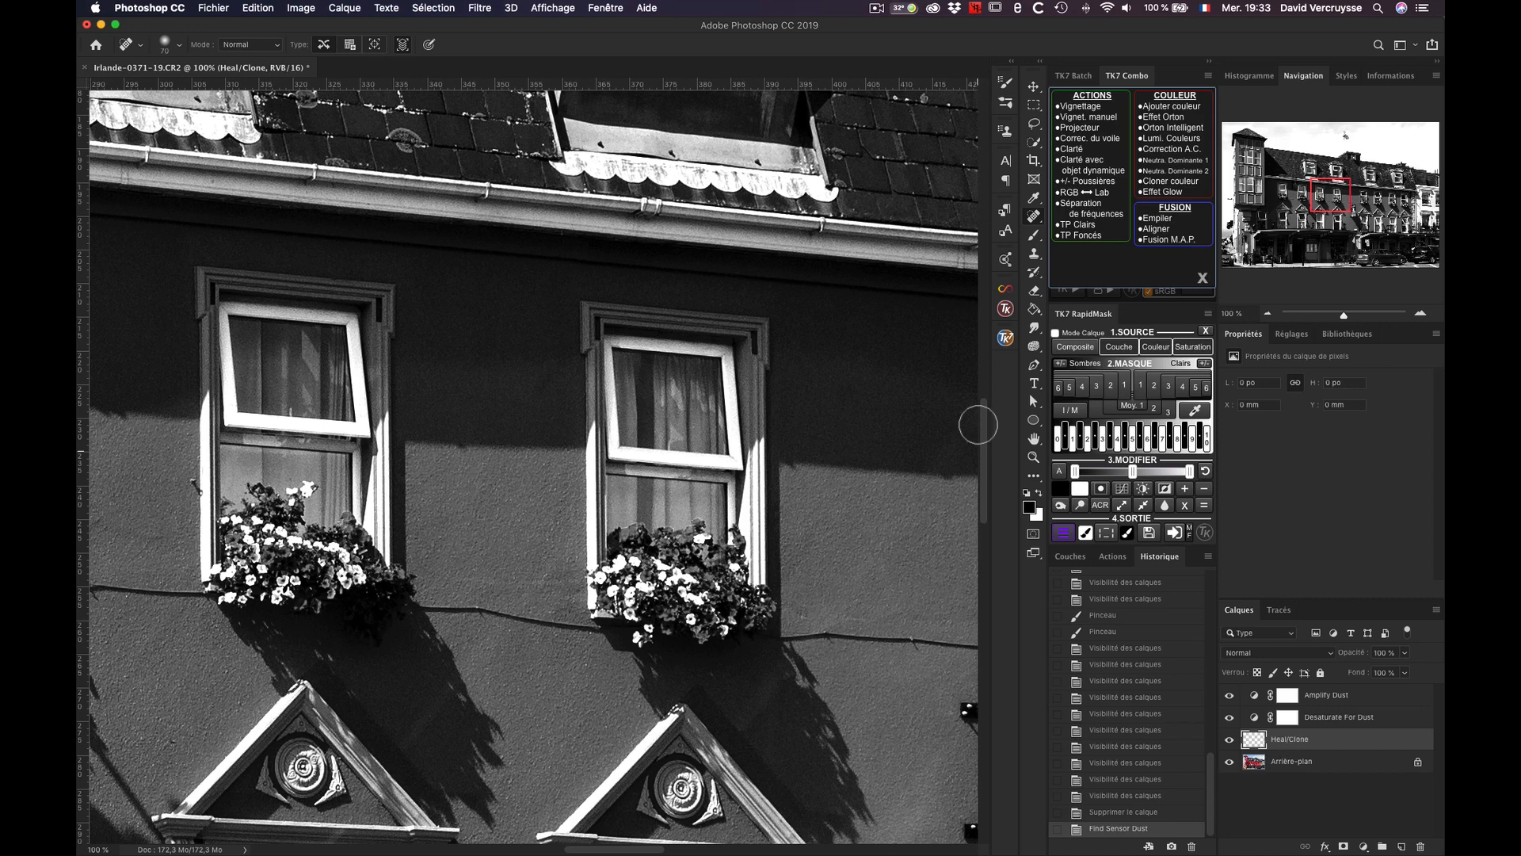
Step: Heal the dust spot in the sky beside the corner tower's roof on the Heal/Clone layer
{"action": "left_click_drag", "start_coordinate": [982, 425], "coordinate": [986, 232]}
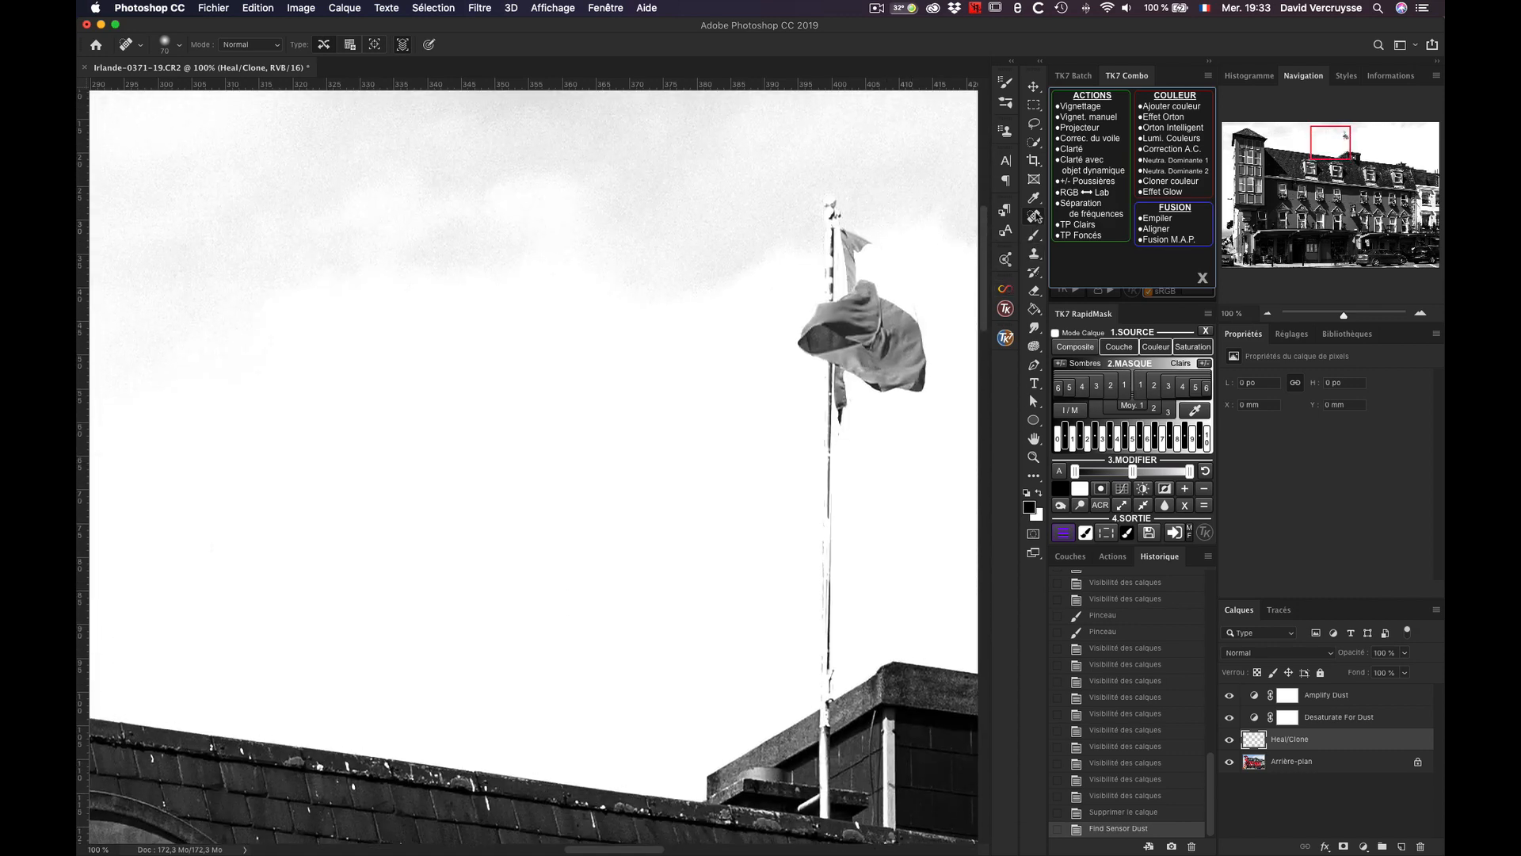
{"action": "left_click_drag", "start_coordinate": [1323, 148], "coordinate": [1236, 134]}
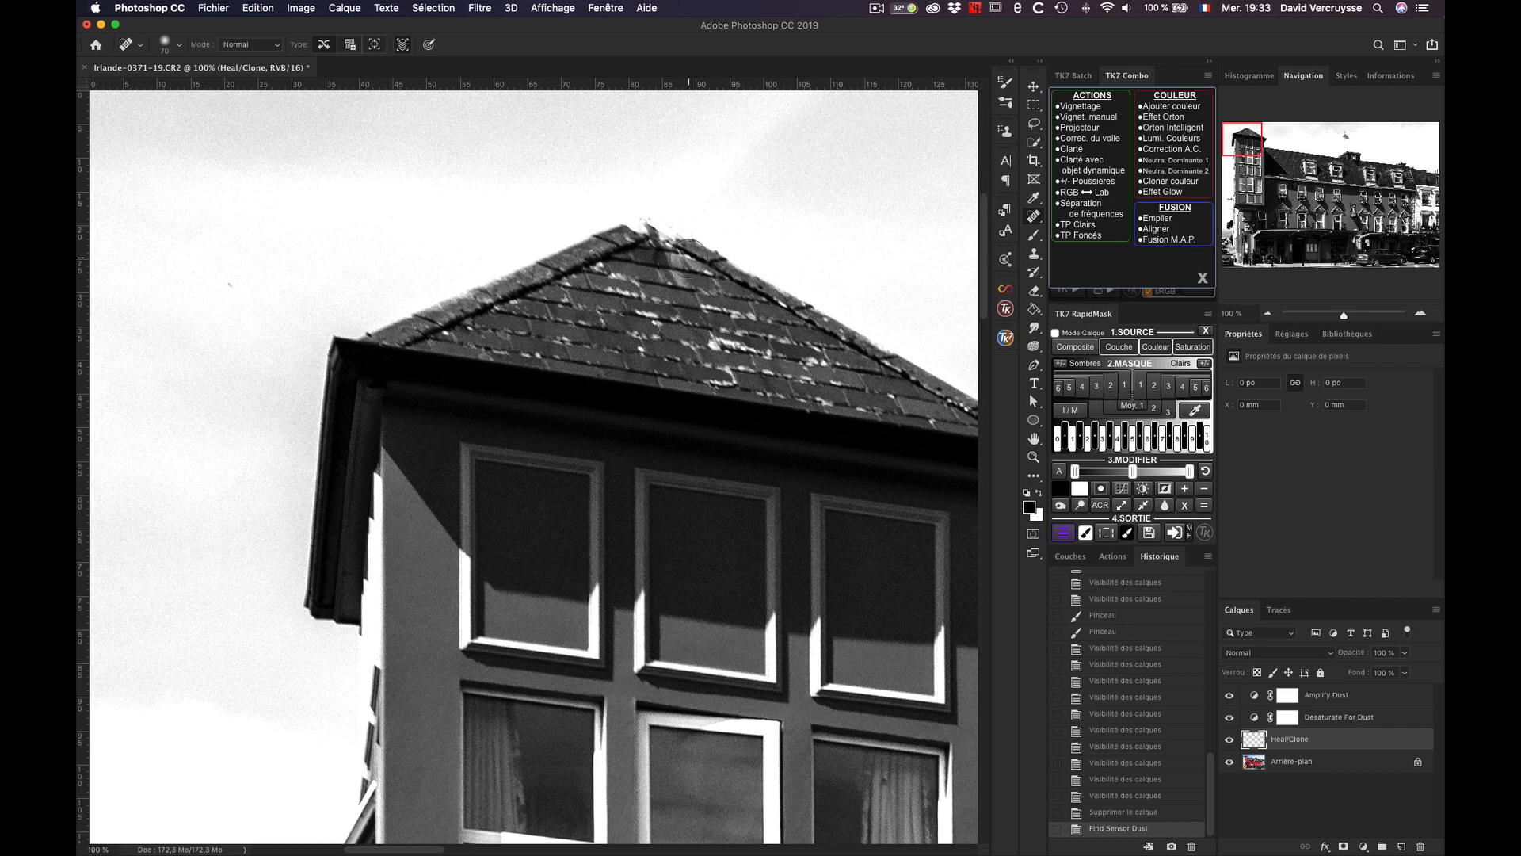
{"action": "left_click", "coordinate": [225, 282]}
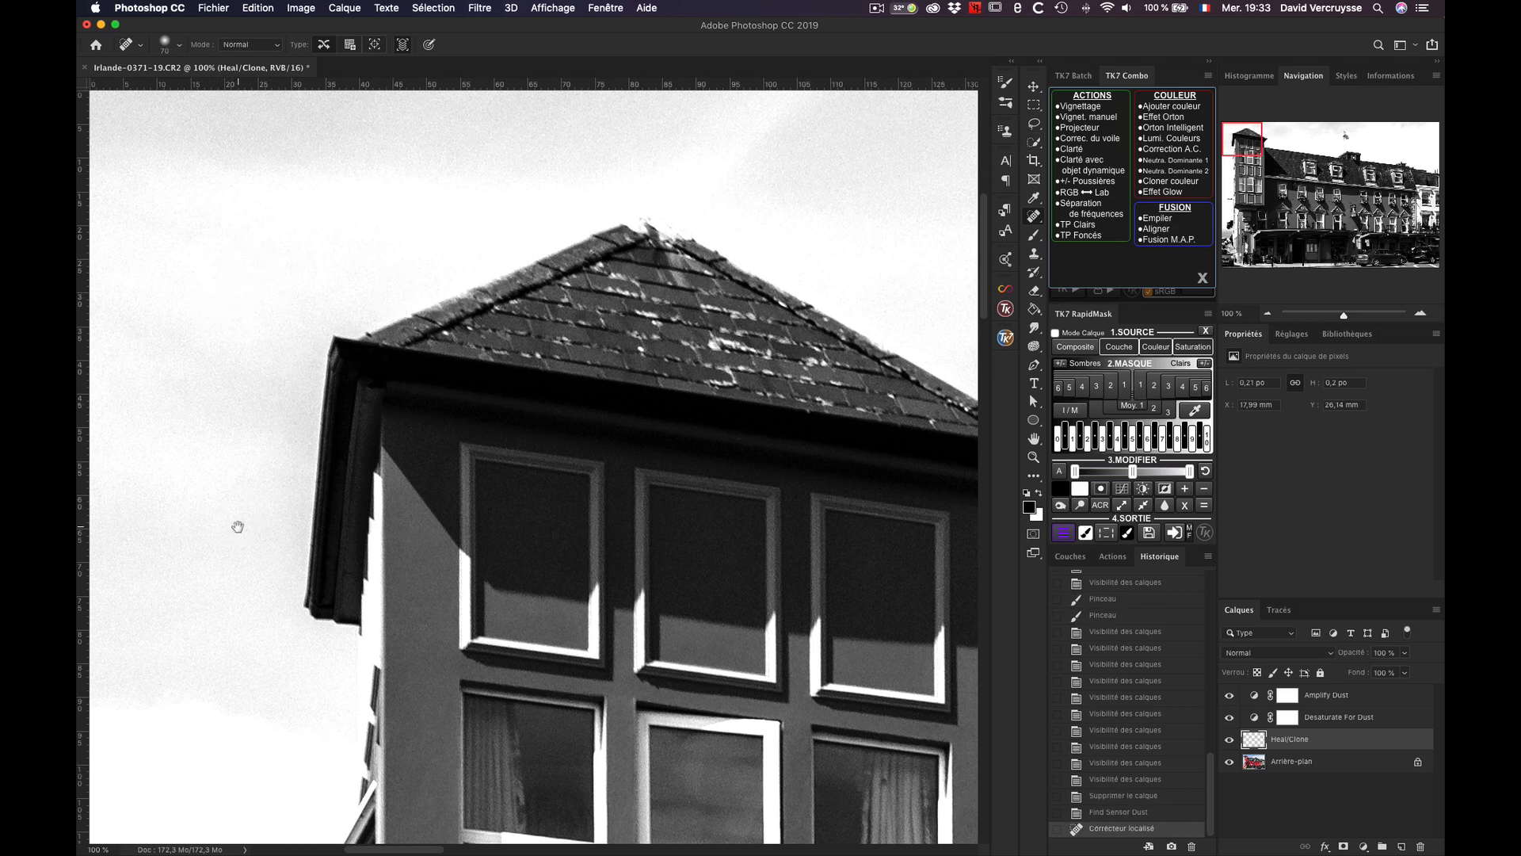
Step: Examine the amplified image for more dust in the sky alongside the corner tower, from roof to street level and back
{"action": "left_click_drag", "start_coordinate": [238, 527], "coordinate": [231, 268]}
{"action": "left_click_drag", "start_coordinate": [261, 526], "coordinate": [272, 326]}
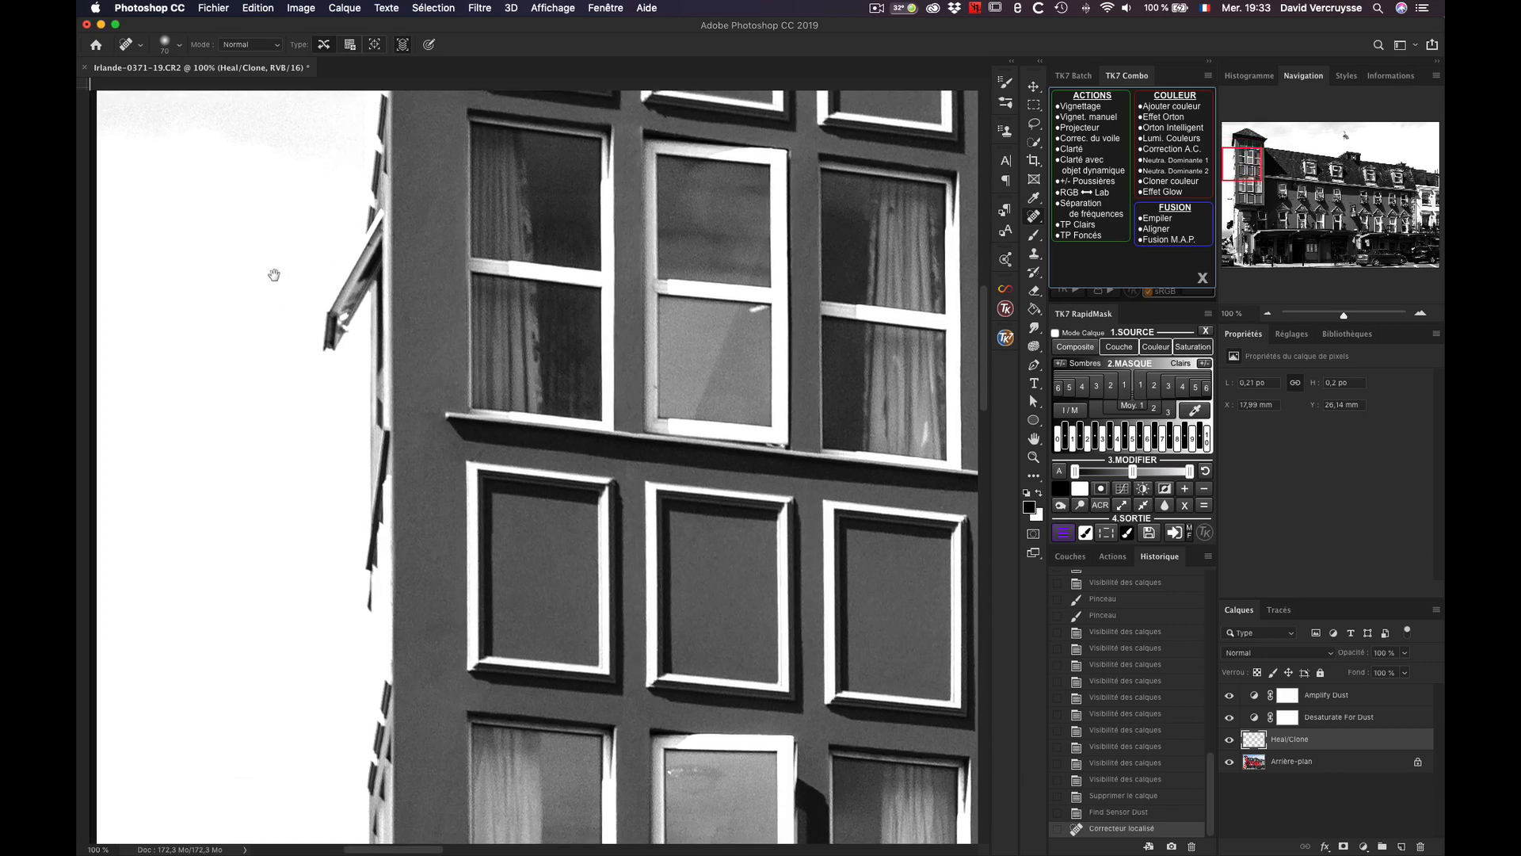
{"action": "left_click_drag", "start_coordinate": [222, 605], "coordinate": [197, 192]}
{"action": "left_click_drag", "start_coordinate": [234, 591], "coordinate": [225, 469]}
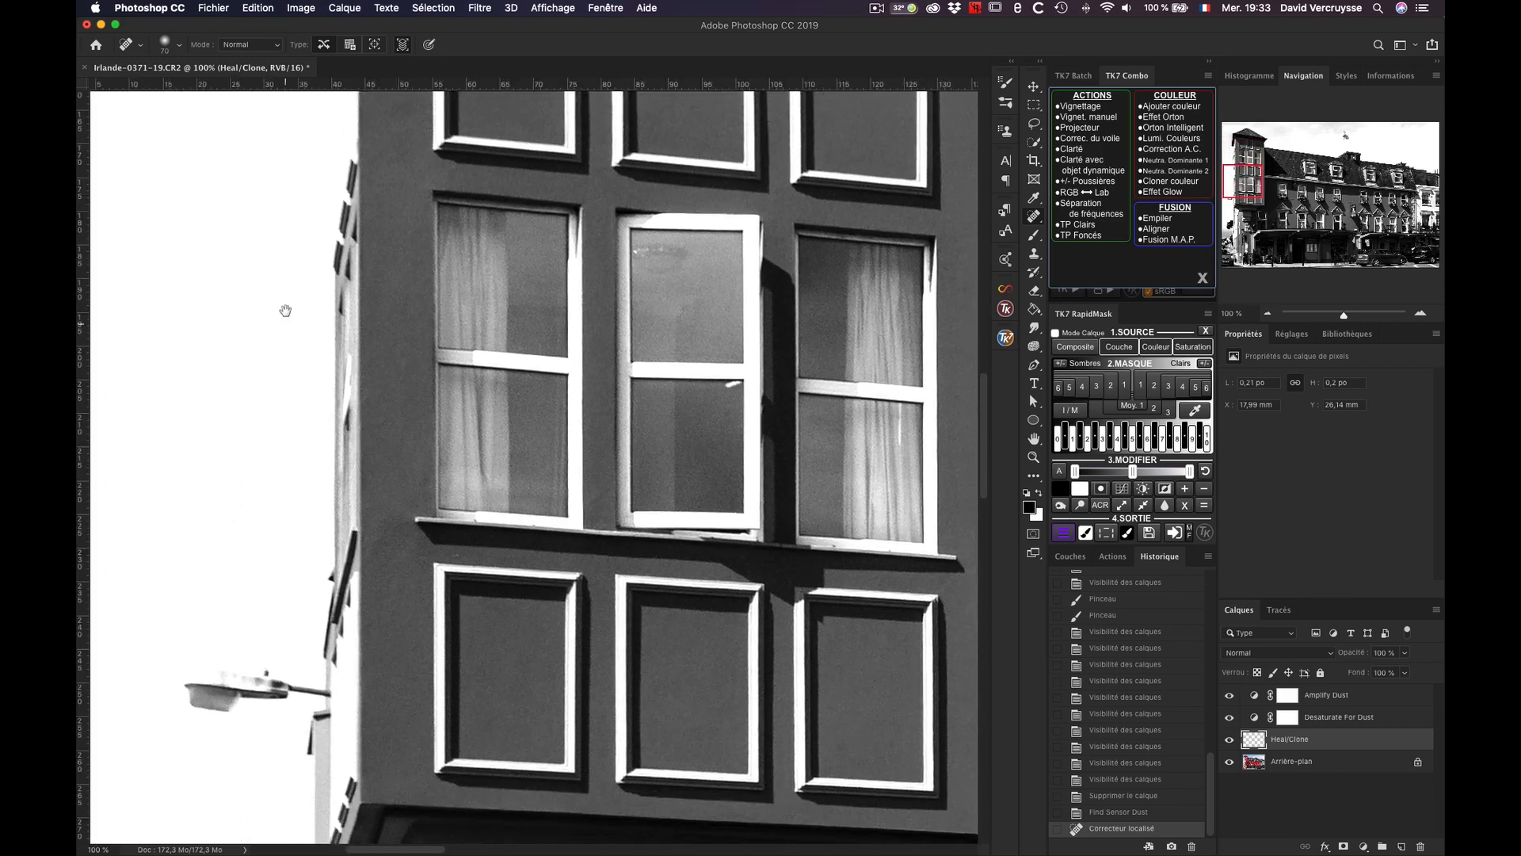
{"action": "left_click_drag", "start_coordinate": [287, 507], "coordinate": [288, 258]}
{"action": "left_click_drag", "start_coordinate": [277, 554], "coordinate": [276, 261]}
{"action": "left_click_drag", "start_coordinate": [273, 468], "coordinate": [254, 164]}
{"action": "left_click_drag", "start_coordinate": [271, 409], "coordinate": [268, 340]}
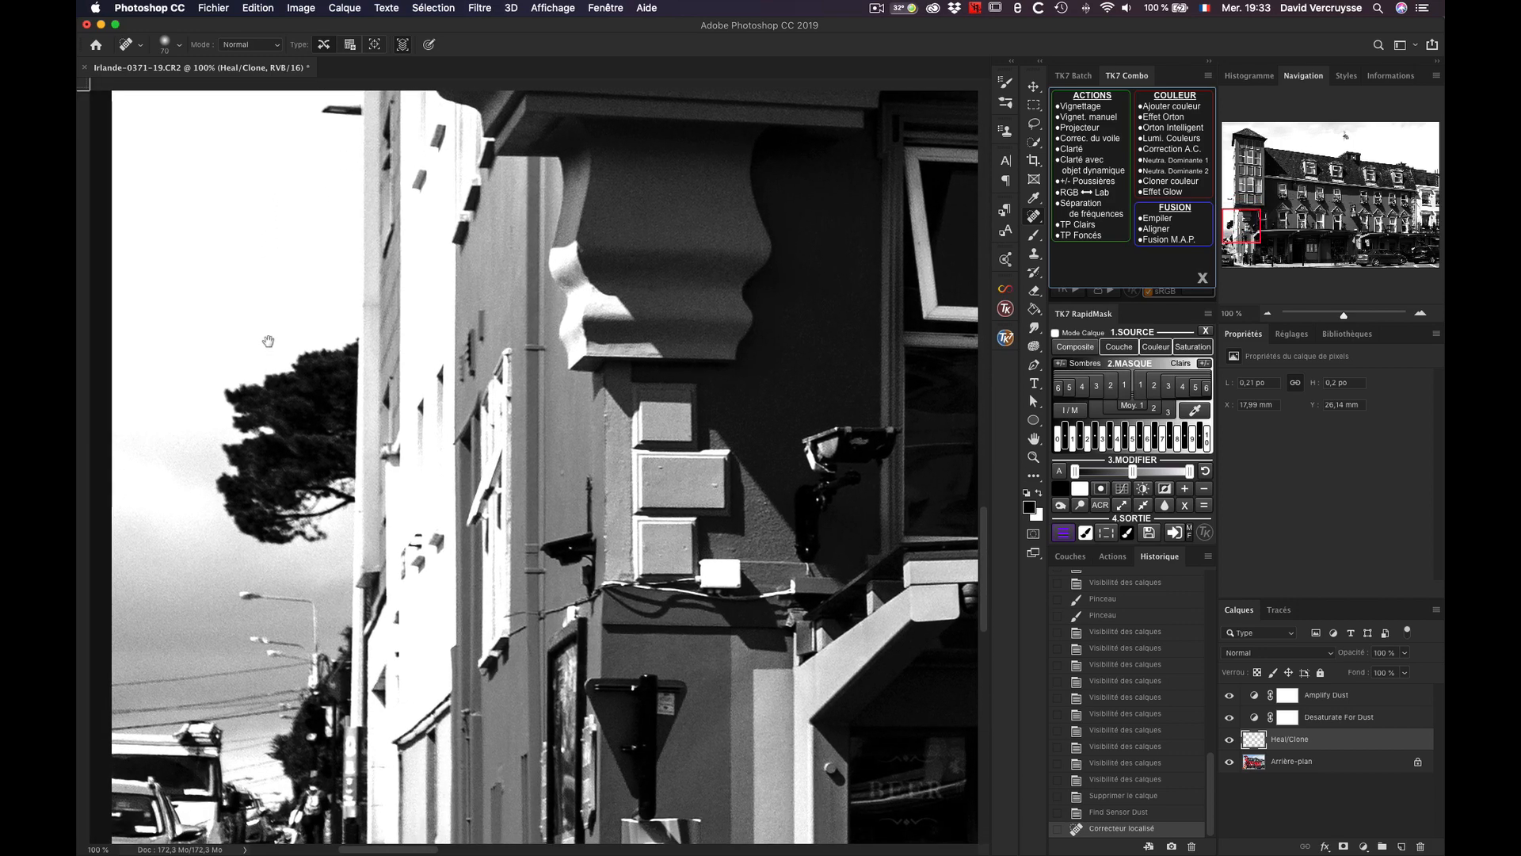
{"action": "left_click_drag", "start_coordinate": [264, 181], "coordinate": [237, 665]}
{"action": "left_click_drag", "start_coordinate": [323, 189], "coordinate": [270, 745]}
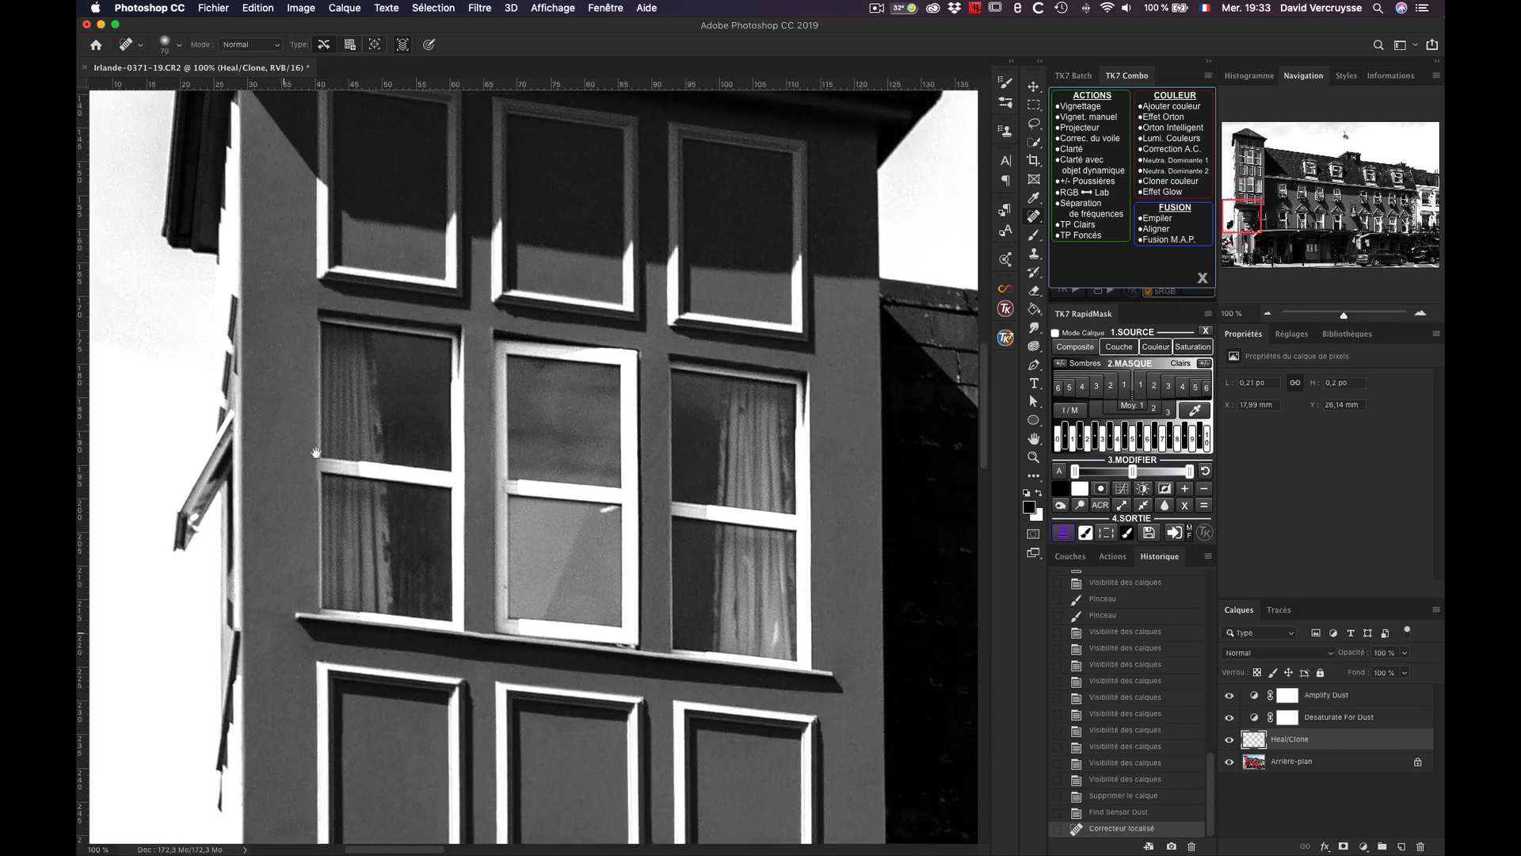
{"action": "left_click_drag", "start_coordinate": [353, 214], "coordinate": [277, 705]}
{"action": "left_click_drag", "start_coordinate": [463, 214], "coordinate": [377, 486]}
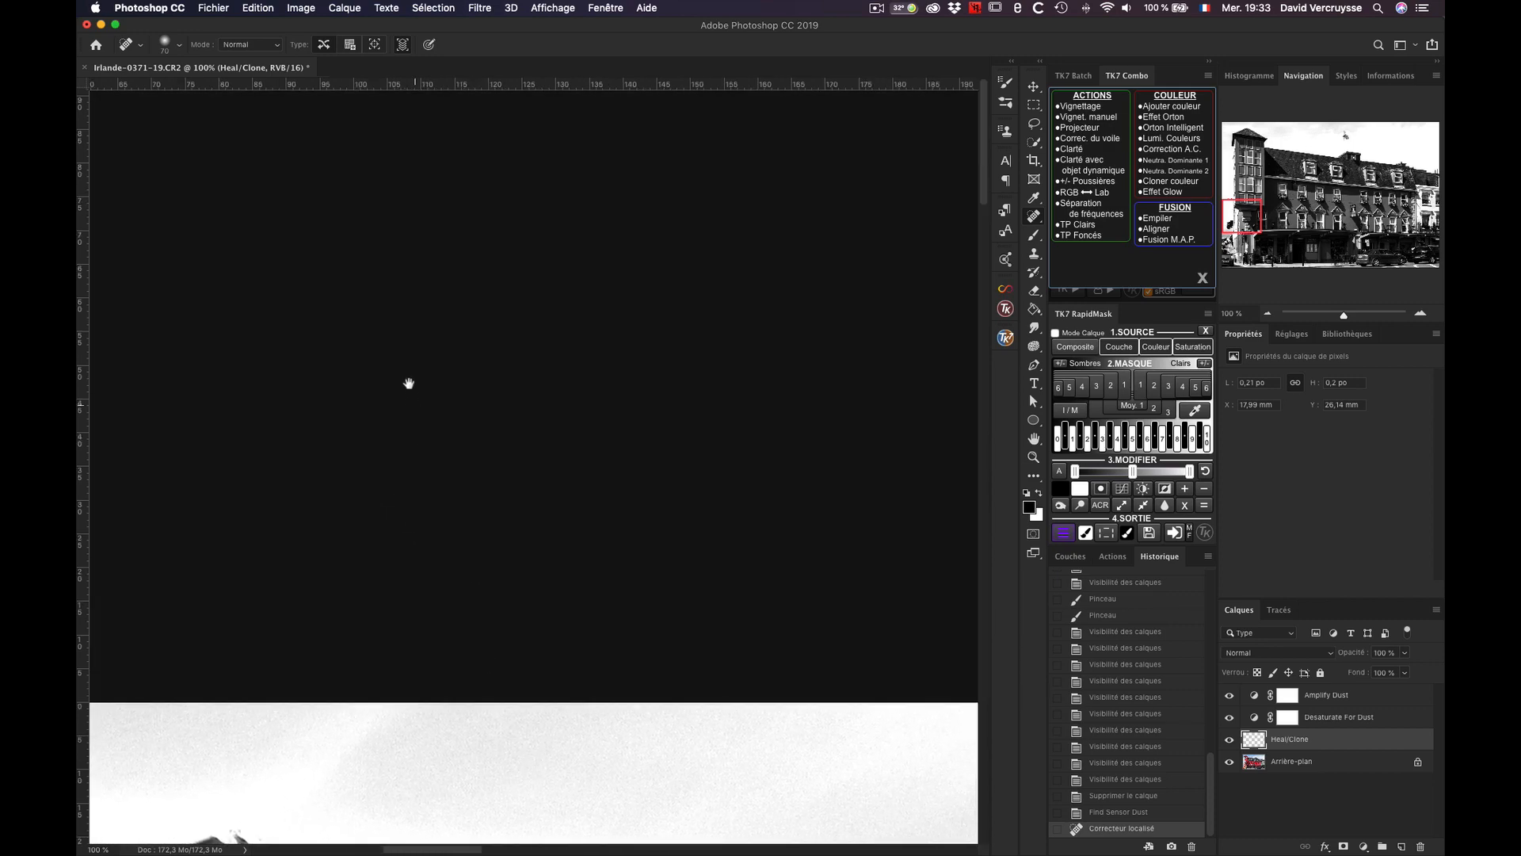
Step: Examine the sky around the flag and chimneys, the far dormer and the facade windows for remaining dust spots
{"action": "left_click_drag", "start_coordinate": [408, 383], "coordinate": [349, 198]}
{"action": "left_click_drag", "start_coordinate": [943, 277], "coordinate": [444, 319]}
{"action": "left_click_drag", "start_coordinate": [610, 492], "coordinate": [327, 407]}
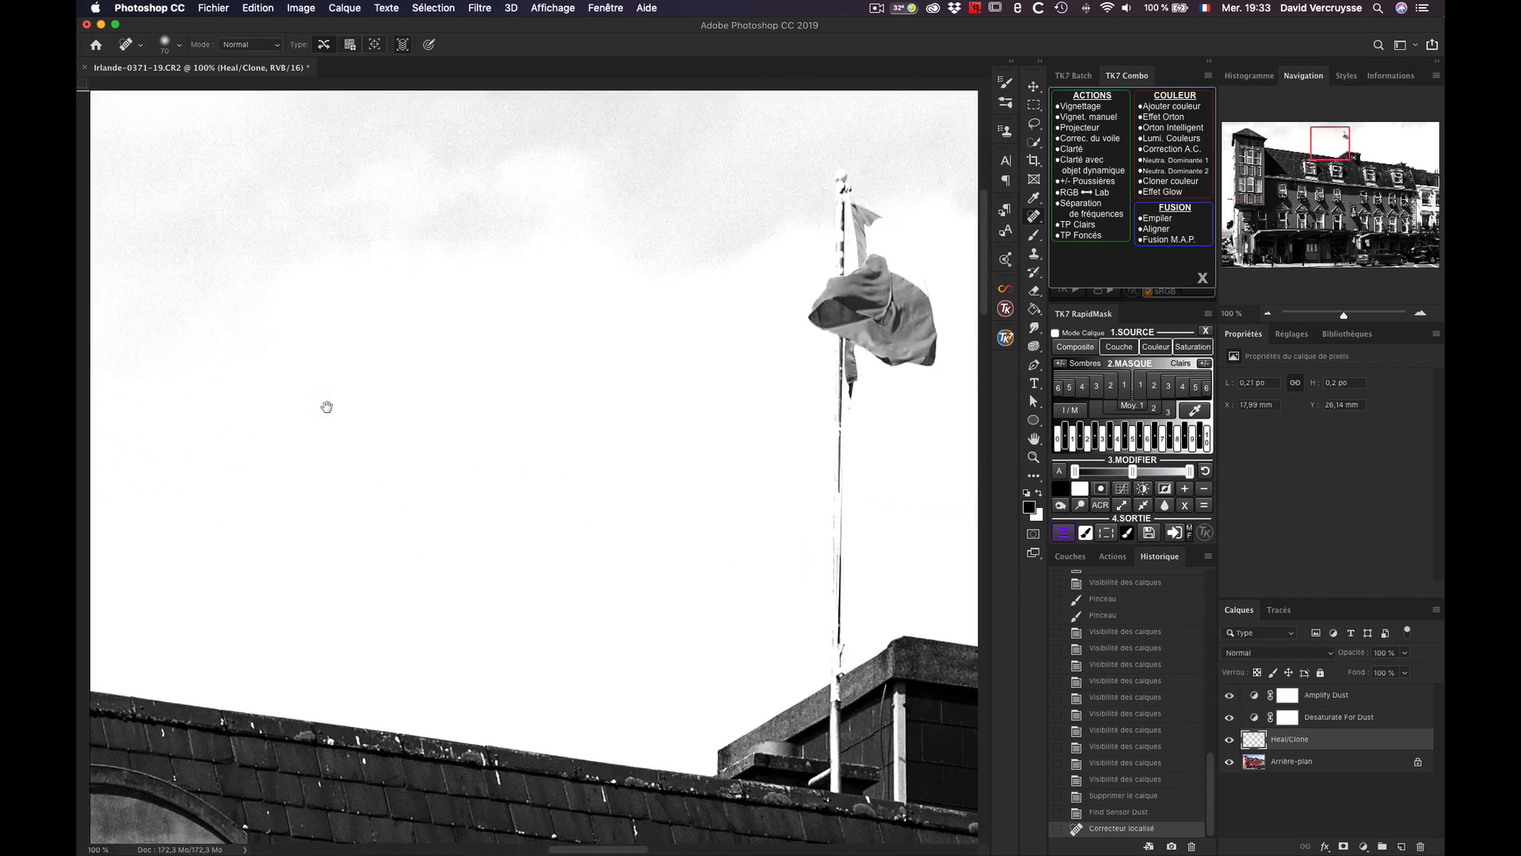
{"action": "left_click_drag", "start_coordinate": [520, 469], "coordinate": [444, 462]}
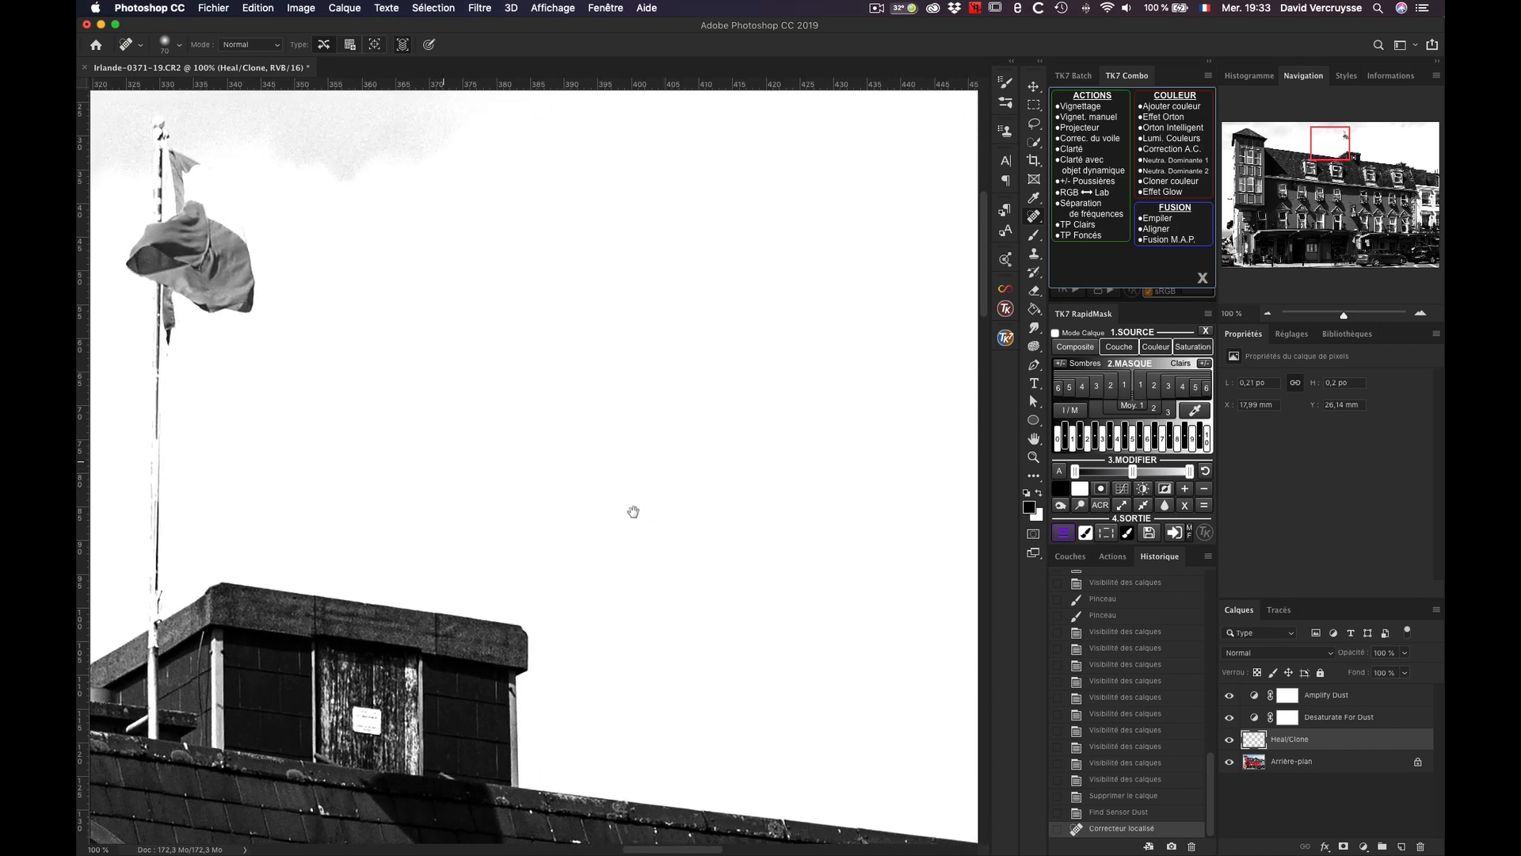
{"action": "left_click_drag", "start_coordinate": [633, 512], "coordinate": [401, 478]}
{"action": "left_click_drag", "start_coordinate": [720, 502], "coordinate": [374, 444]}
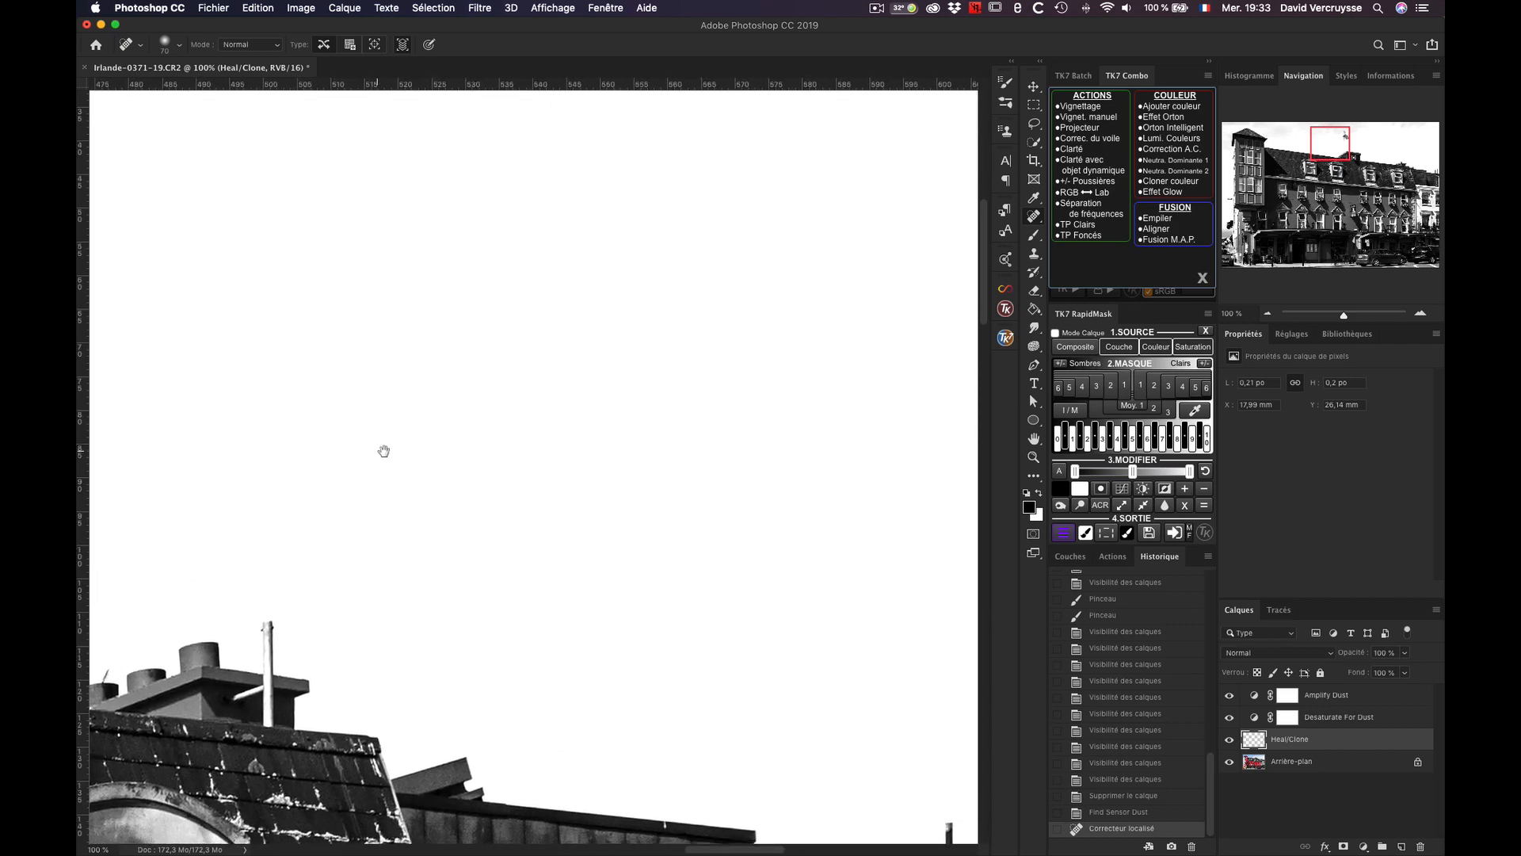
{"action": "left_click_drag", "start_coordinate": [546, 591], "coordinate": [702, 261]}
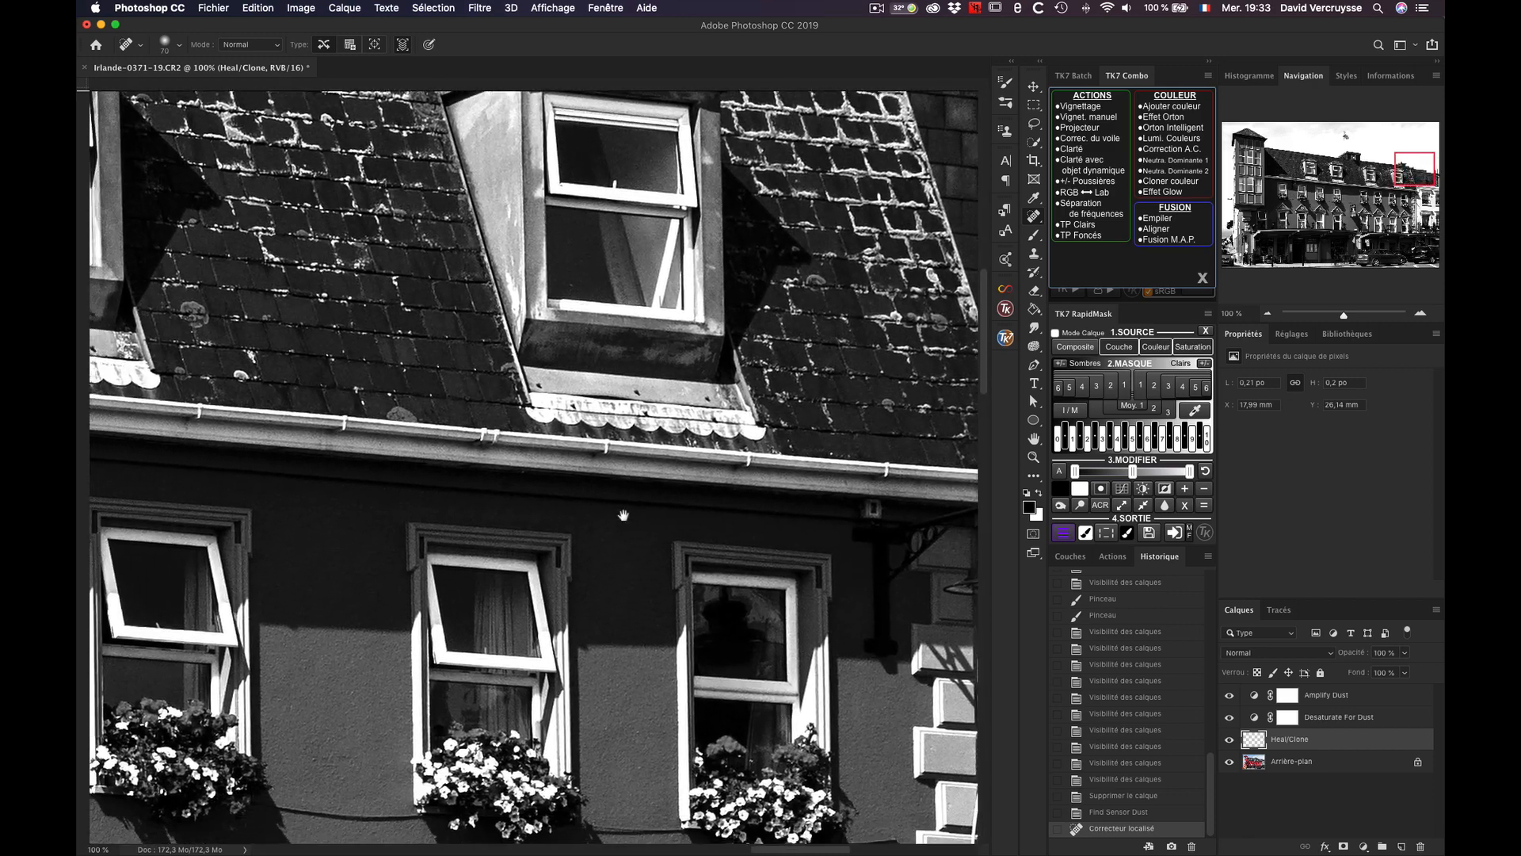
{"action": "left_click_drag", "start_coordinate": [621, 515], "coordinate": [617, 245]}
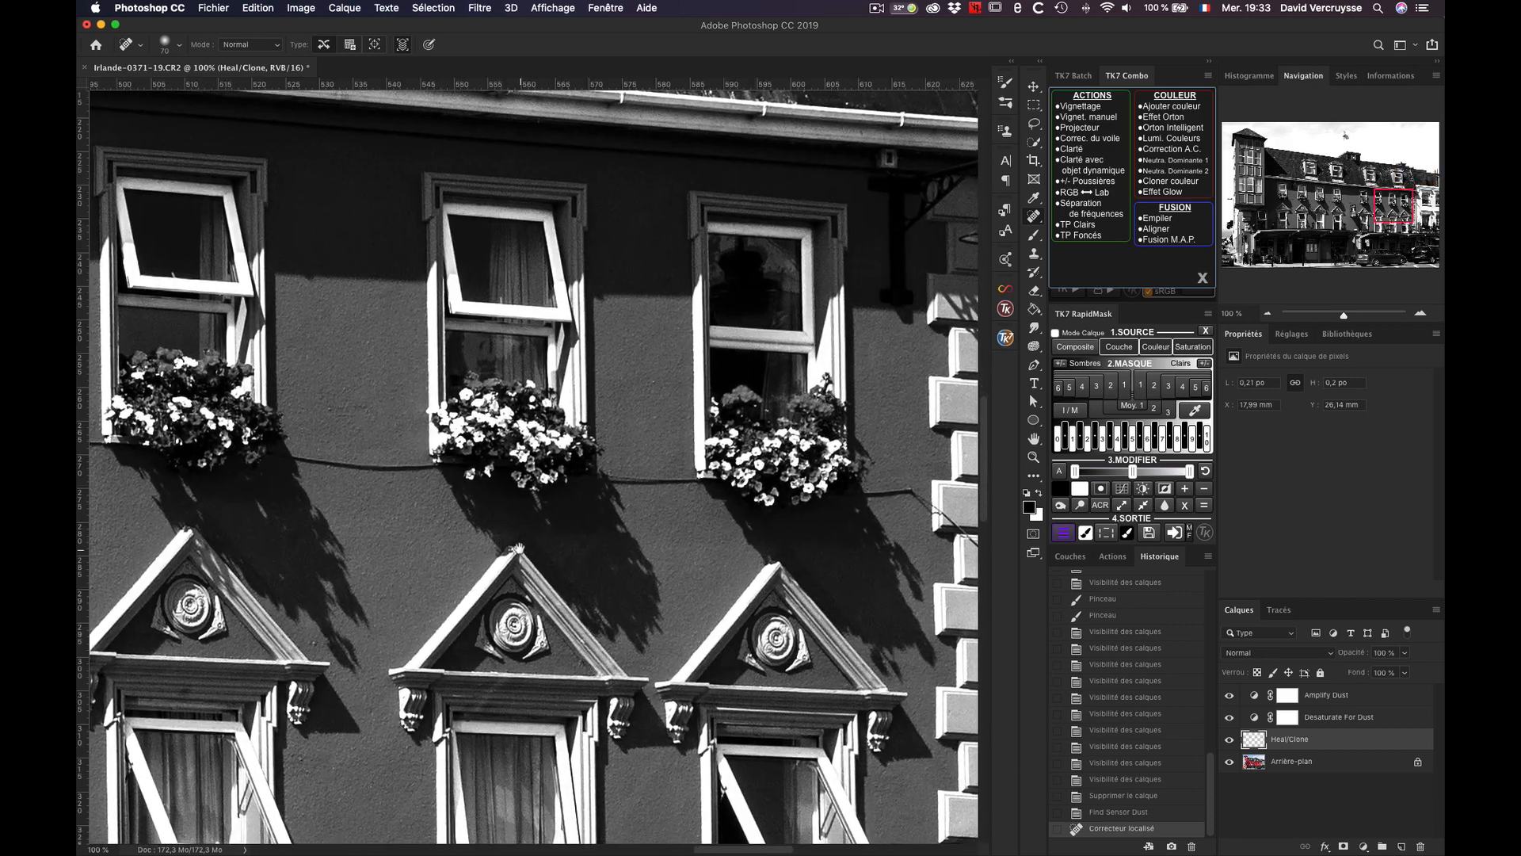
{"action": "left_click_drag", "start_coordinate": [519, 547], "coordinate": [519, 319]}
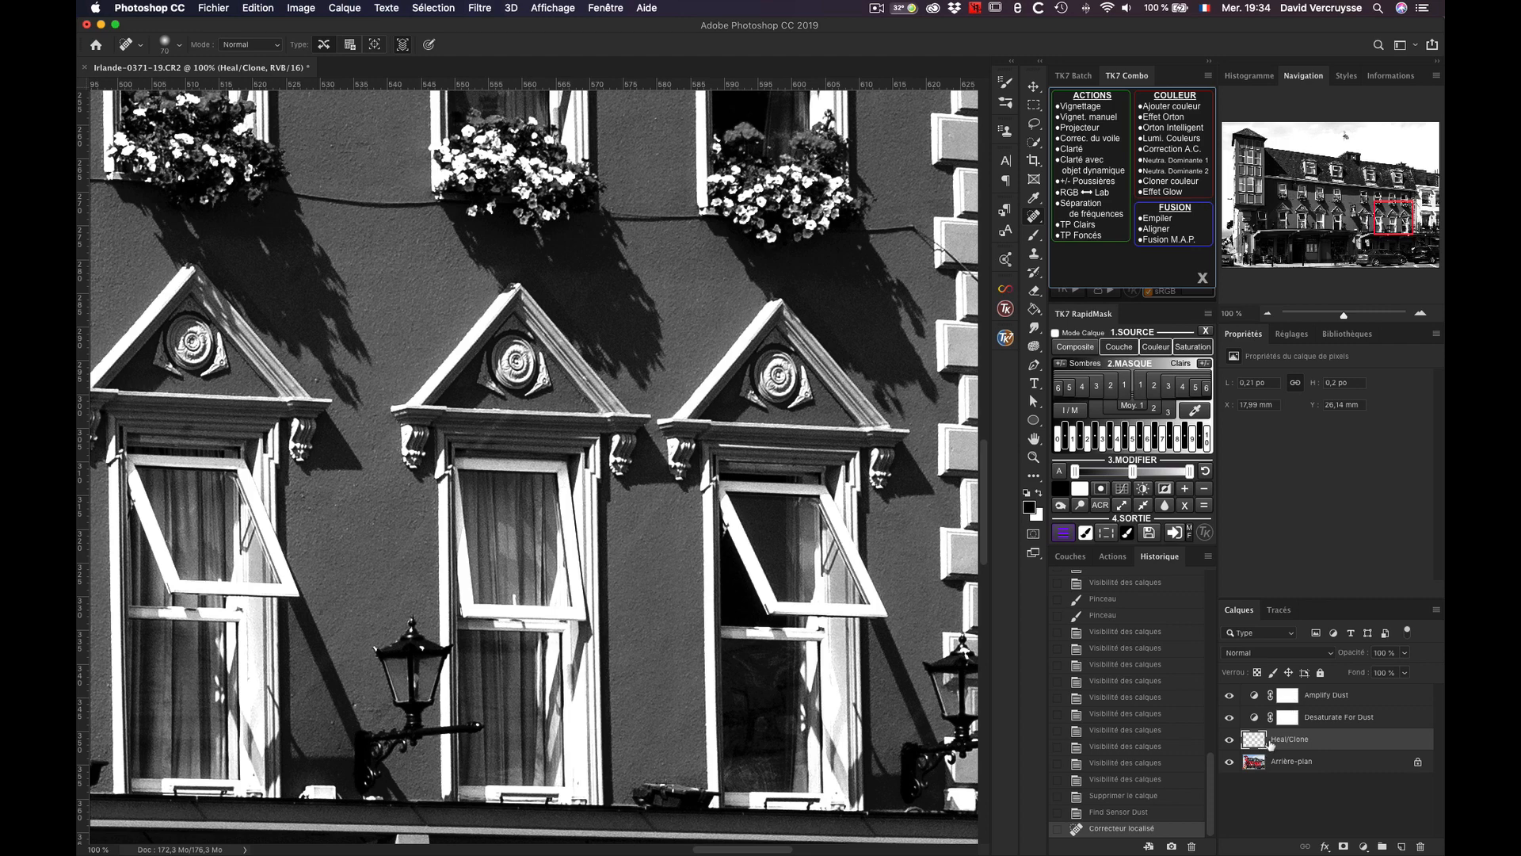
Step: Run +/- Poussières again to remove the dust amplifier layers, and toggle the Heal/Clone layer's visibility beside the tower
{"action": "left_click", "coordinate": [1087, 183]}
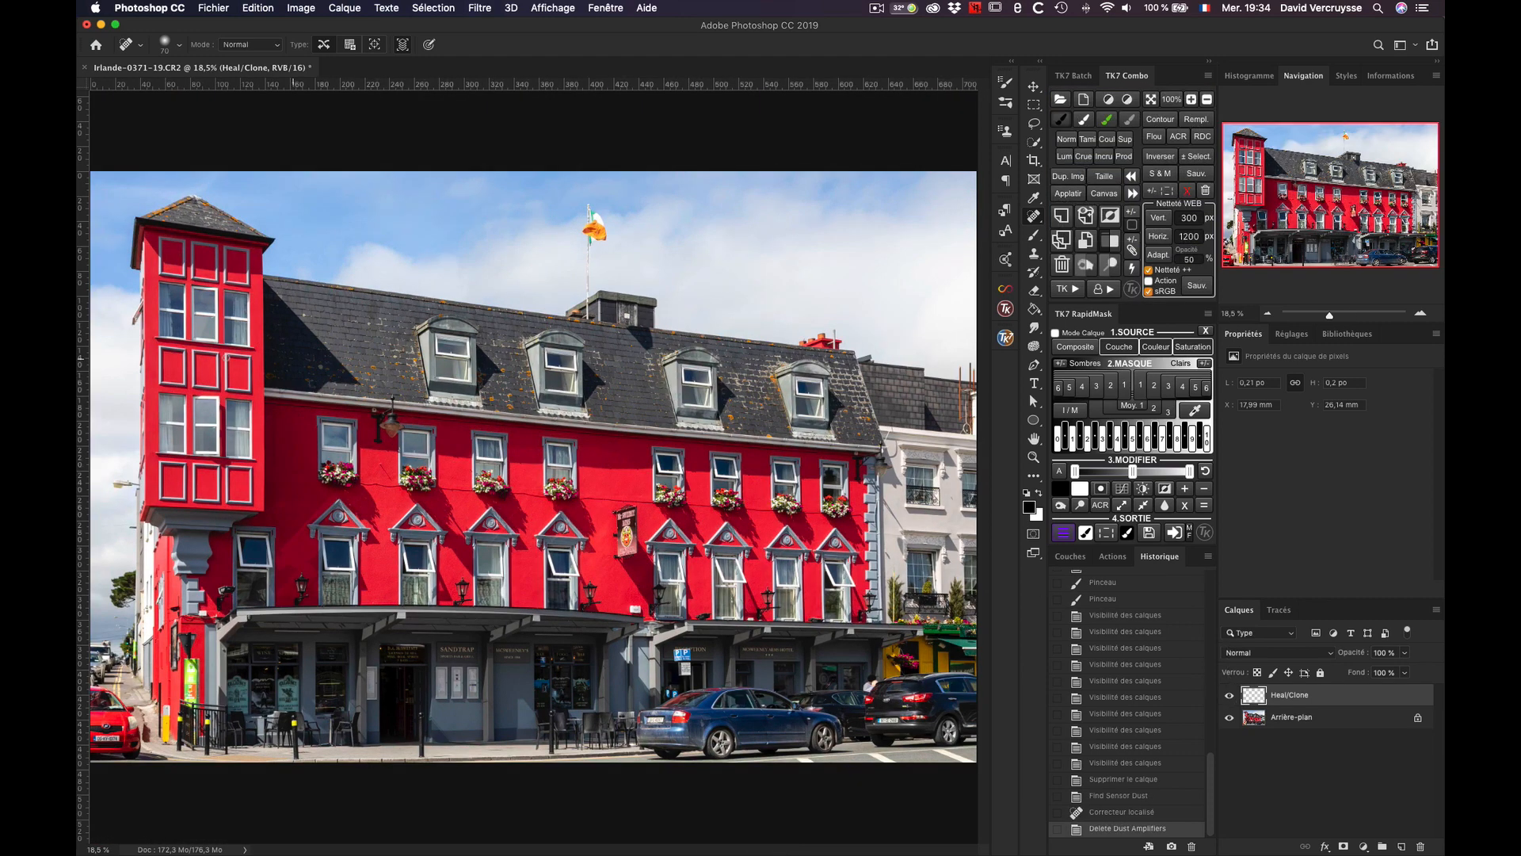
{"action": "left_click_drag", "start_coordinate": [122, 374], "coordinate": [636, 448]}
{"action": "key", "text": "super+r"}
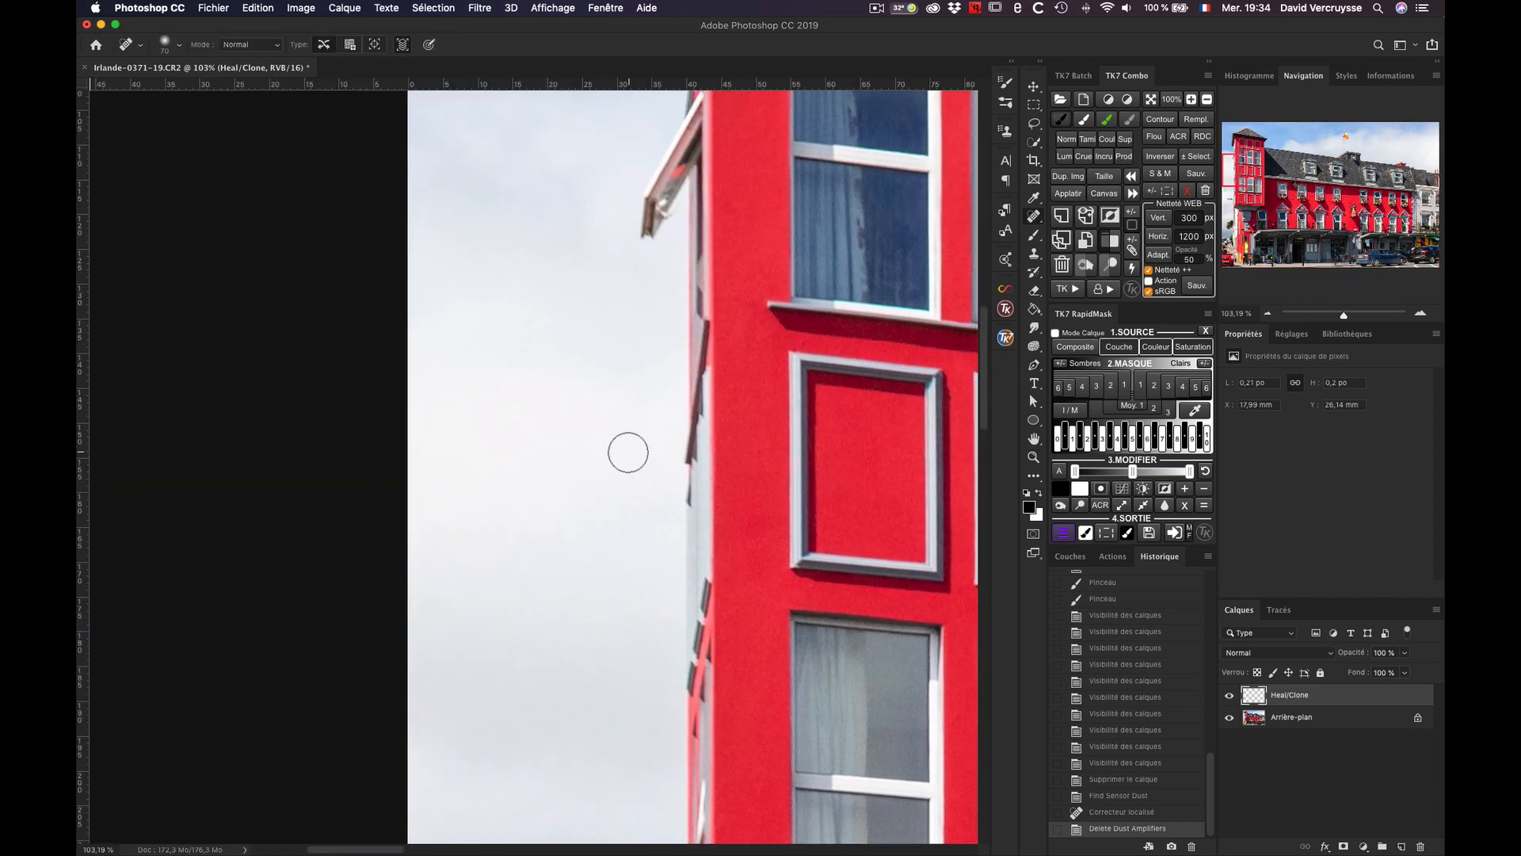
{"action": "left_click", "coordinate": [1230, 695]}
{"action": "left_click", "coordinate": [1231, 696]}
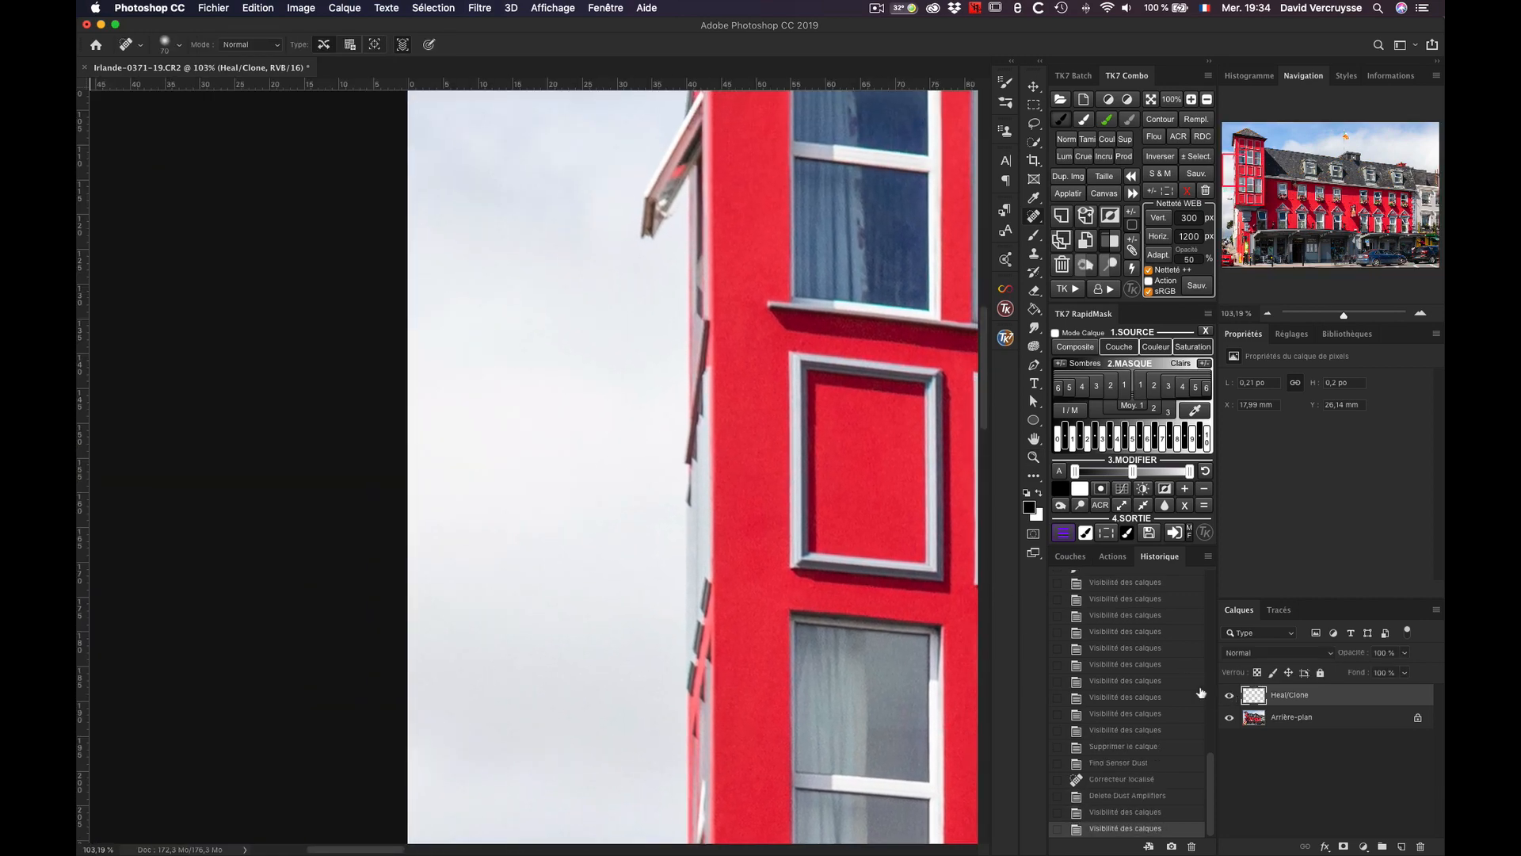
Step: Compare the sky beside the tower's roof with and without the Heal/Clone layer, leaving the layer visible
{"action": "left_click_drag", "start_coordinate": [767, 372], "coordinate": [727, 747]}
{"action": "left_click_drag", "start_coordinate": [724, 490], "coordinate": [722, 734]}
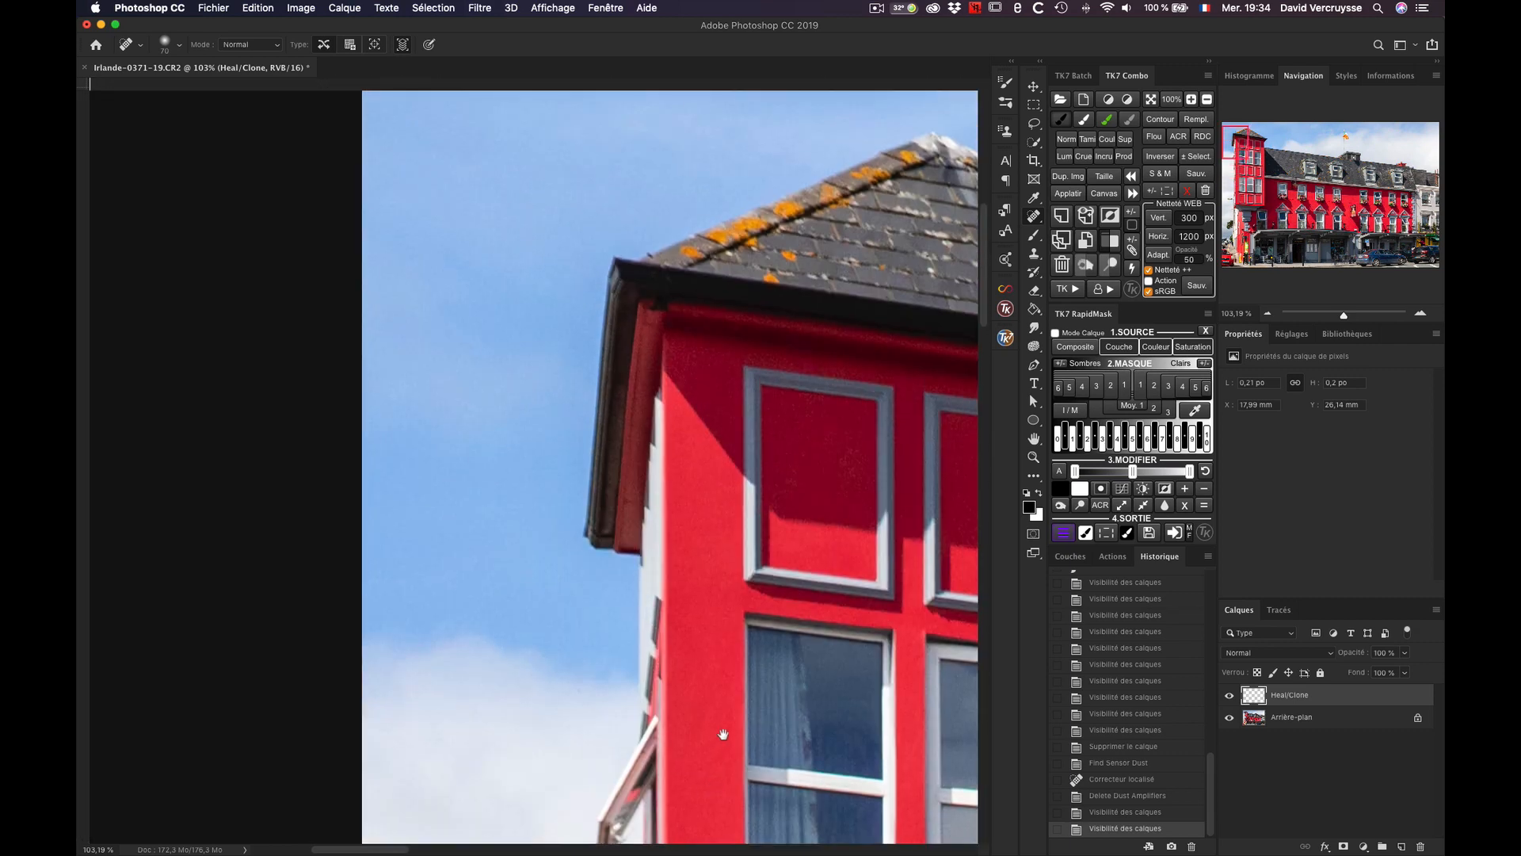
{"action": "left_click", "coordinate": [1230, 696]}
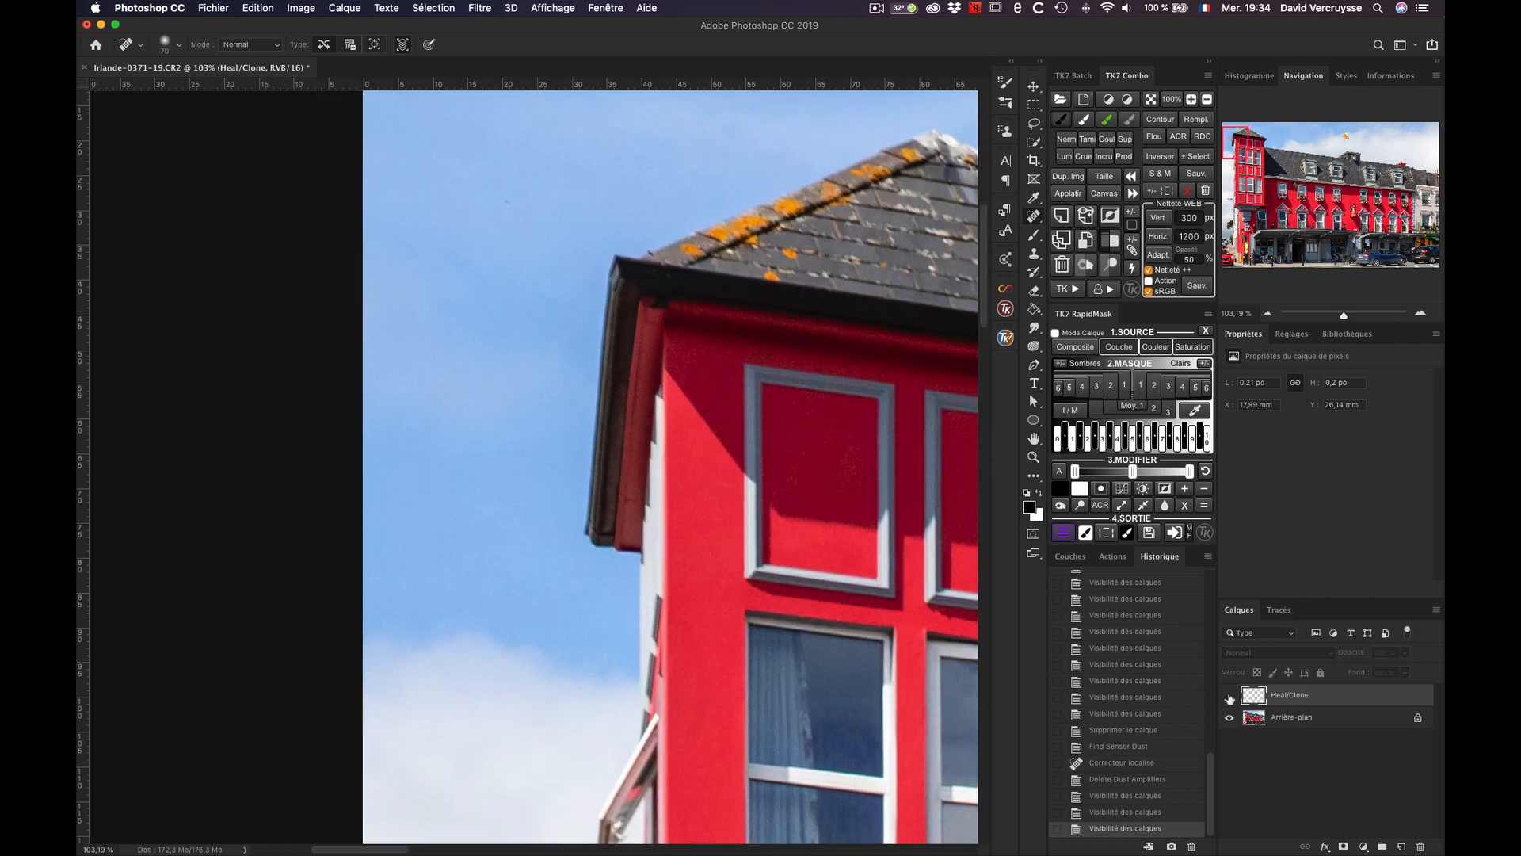
{"action": "left_click", "coordinate": [1229, 696]}
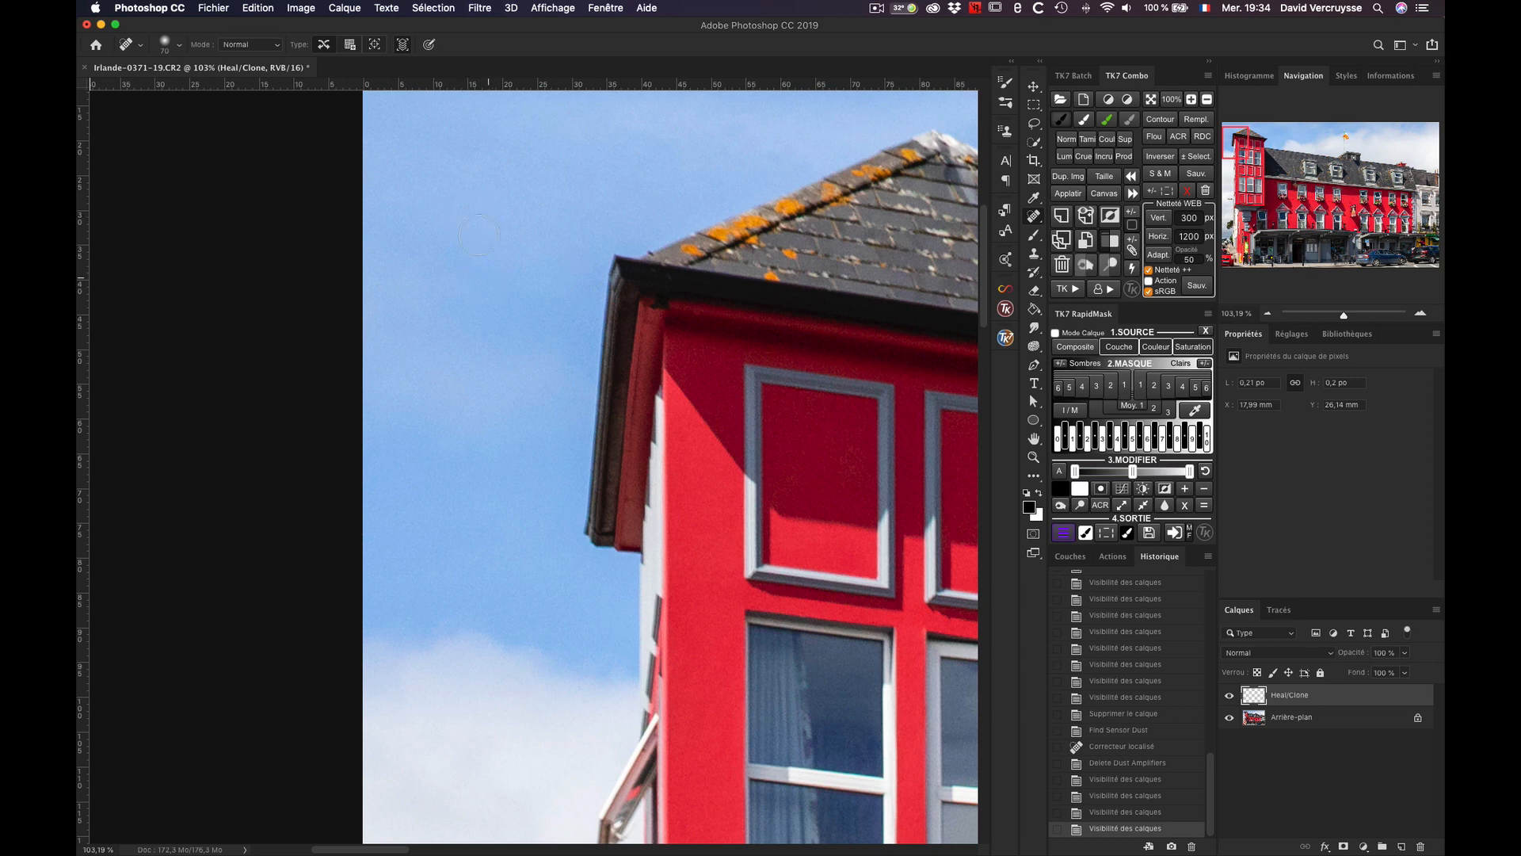
{"action": "left_click", "coordinate": [1230, 695]}
{"action": "left_click", "coordinate": [1230, 696]}
{"action": "left_click", "coordinate": [1170, 101]}
{"action": "left_click", "coordinate": [1155, 102]}
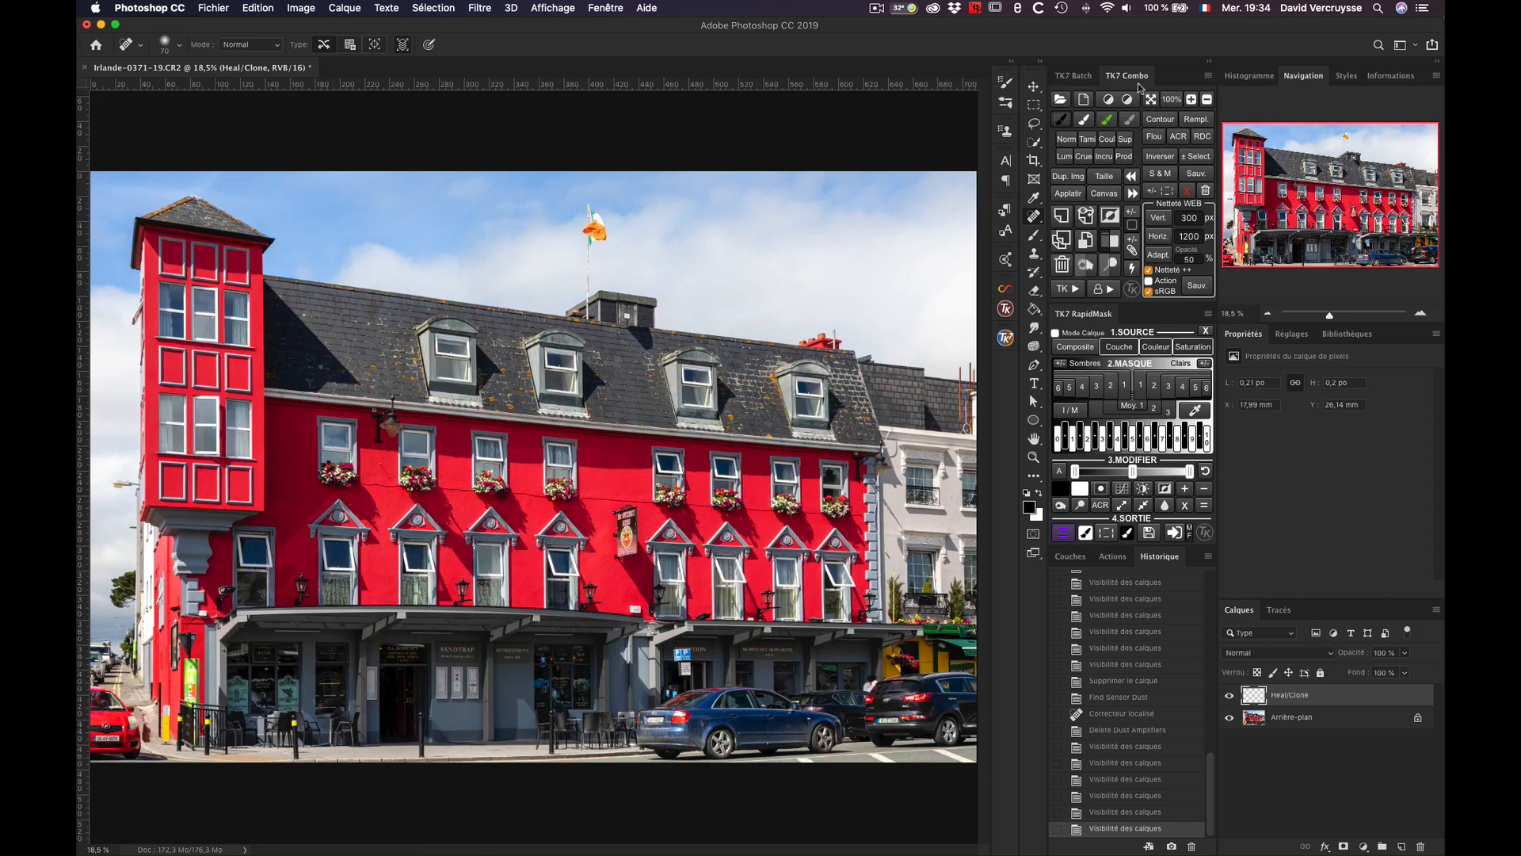
{"action": "key", "text": "ctrl+Down"}
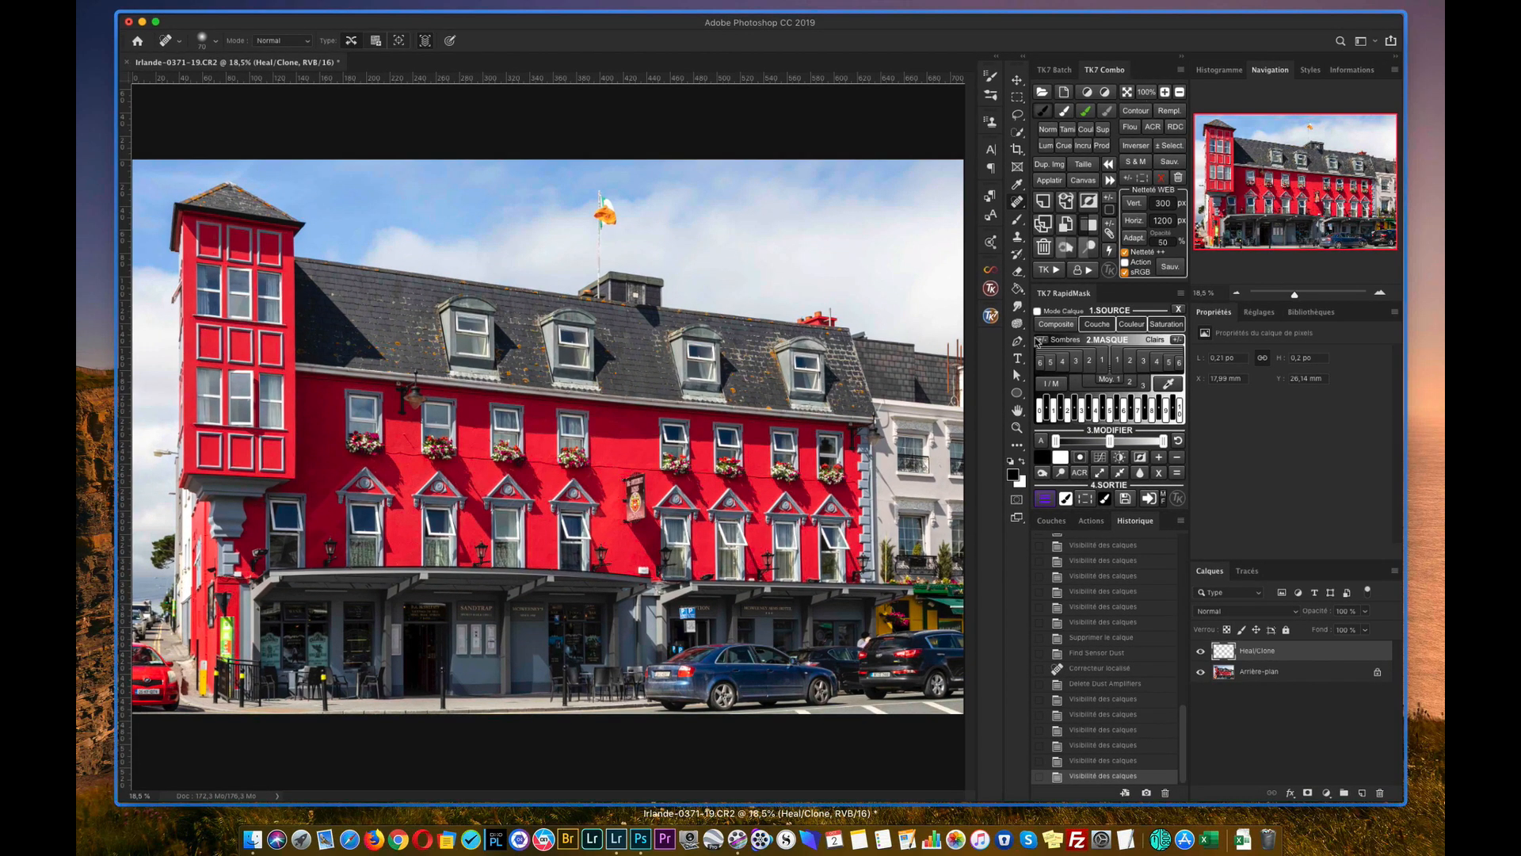
{"action": "left_click", "coordinate": [1008, 354]}
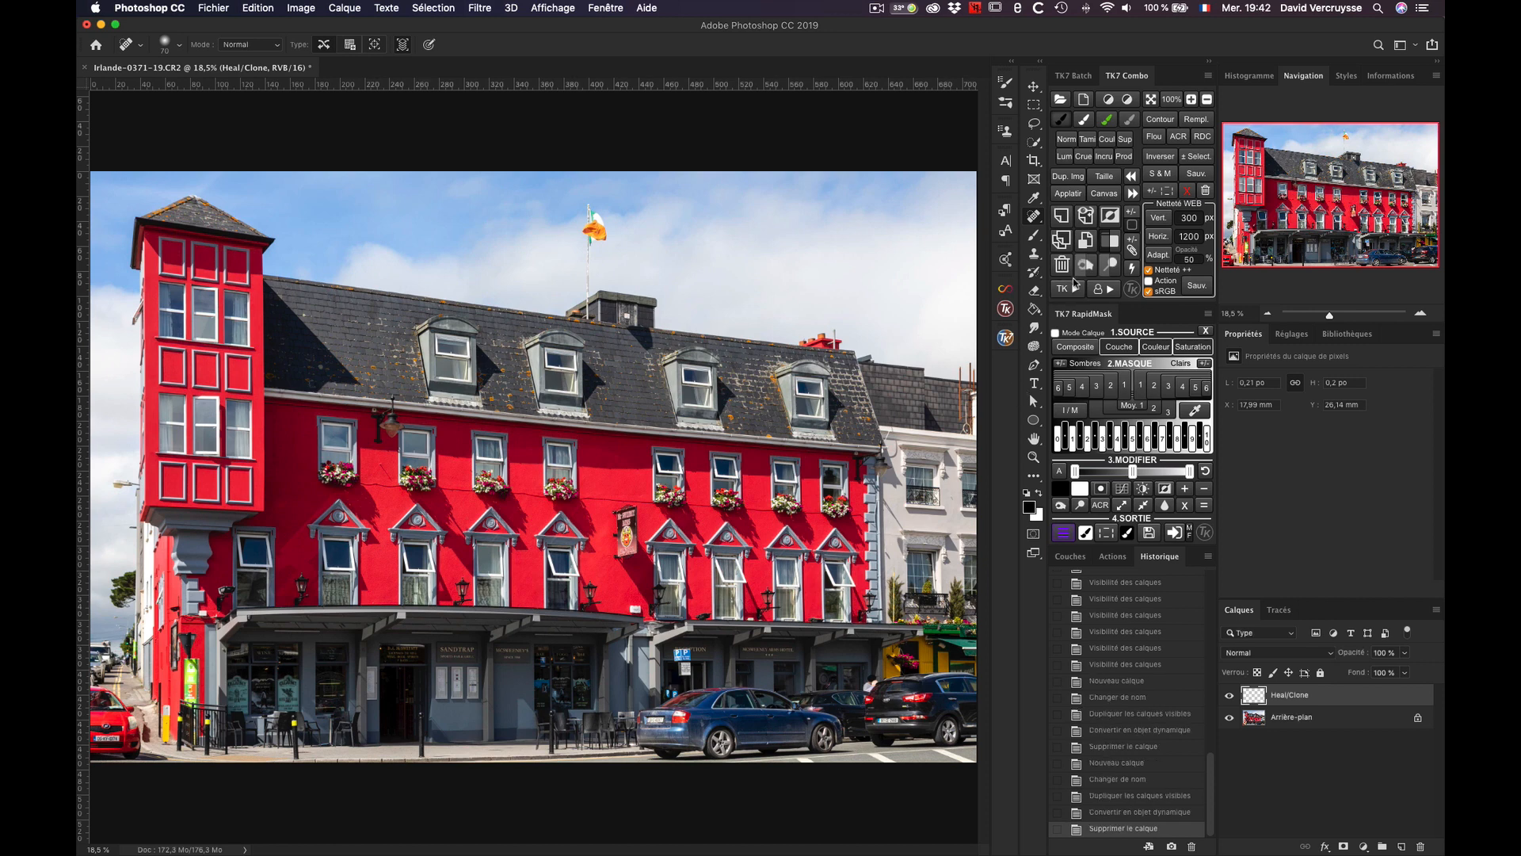
Step: Run the TK7 RGB ↔ Lab action to create the LAB_adjust smart object, and switch back to the Irlande-0371-19.CR2 document
{"action": "left_click", "coordinate": [1075, 292]}
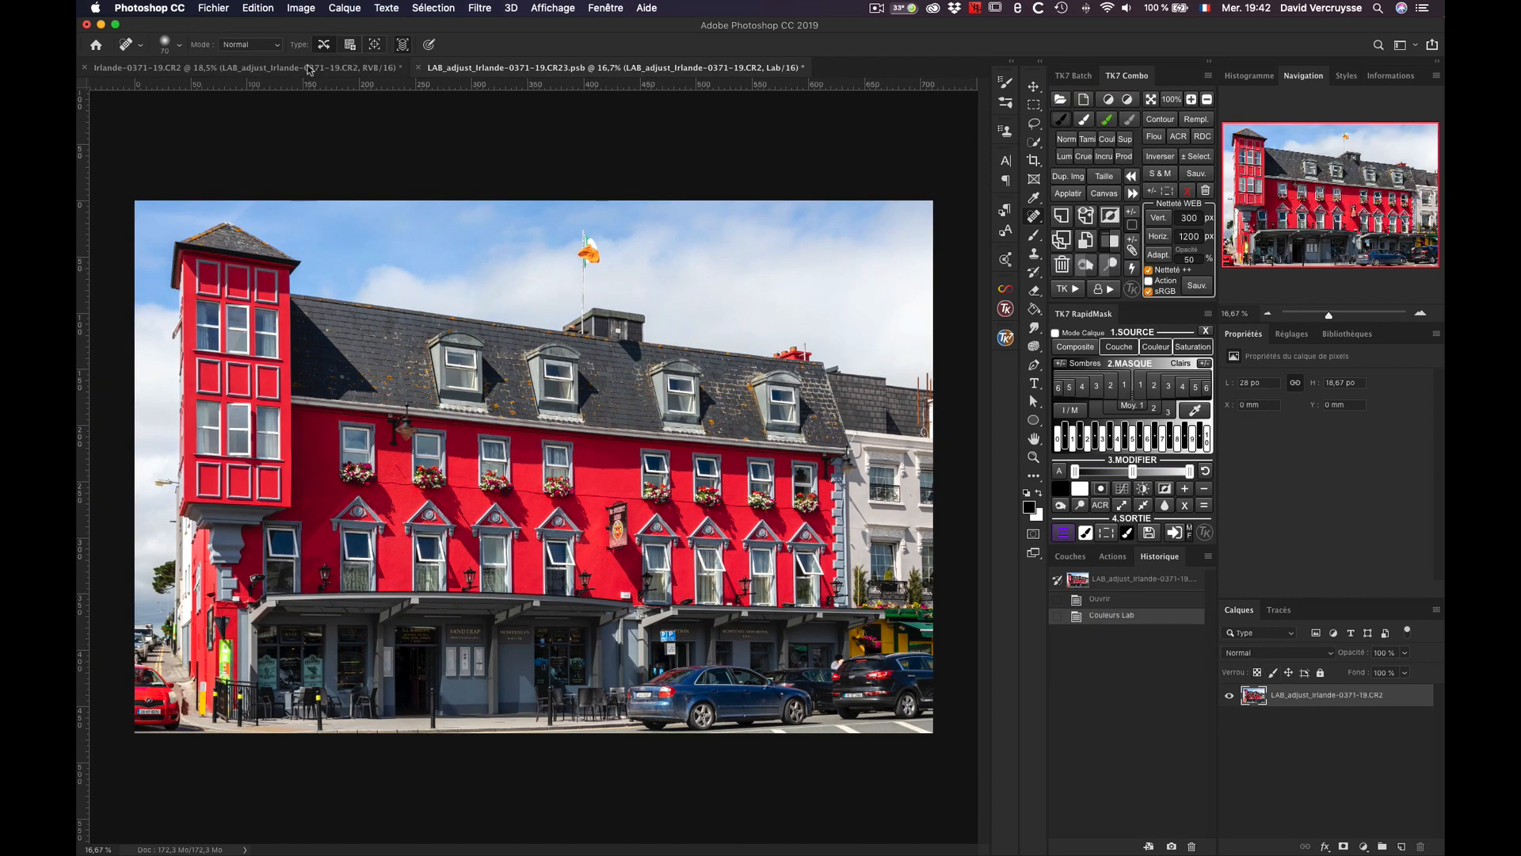
{"action": "left_click", "coordinate": [310, 68]}
{"action": "left_click", "coordinate": [468, 67]}
{"action": "left_click", "coordinate": [387, 68]}
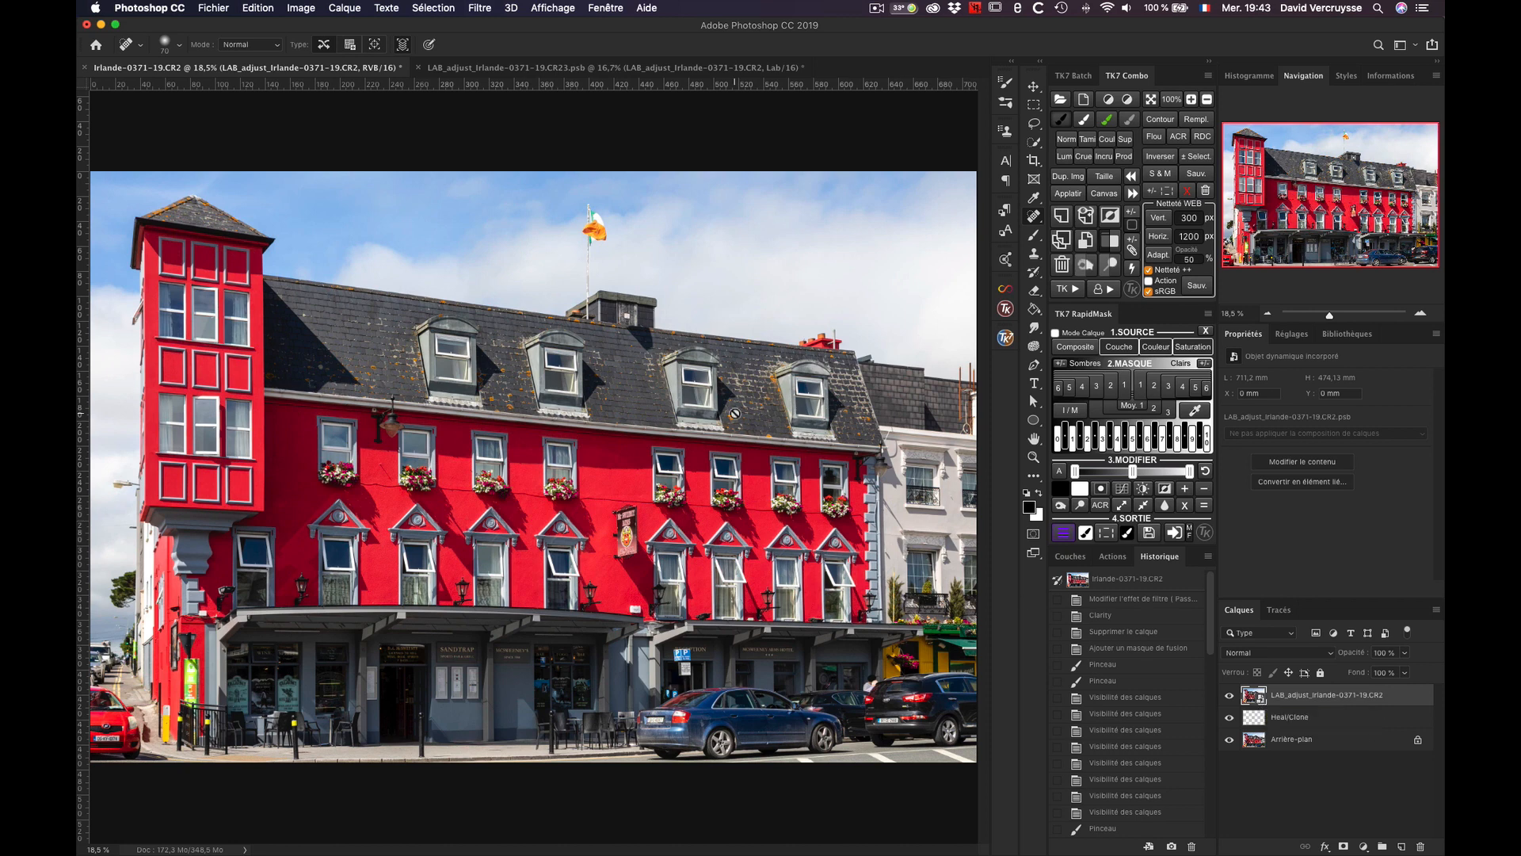
Step: Check the colour mode of the LAB_adjust smart object document and of the Irlande-0371-19.CR2 document
{"action": "left_click", "coordinate": [584, 69]}
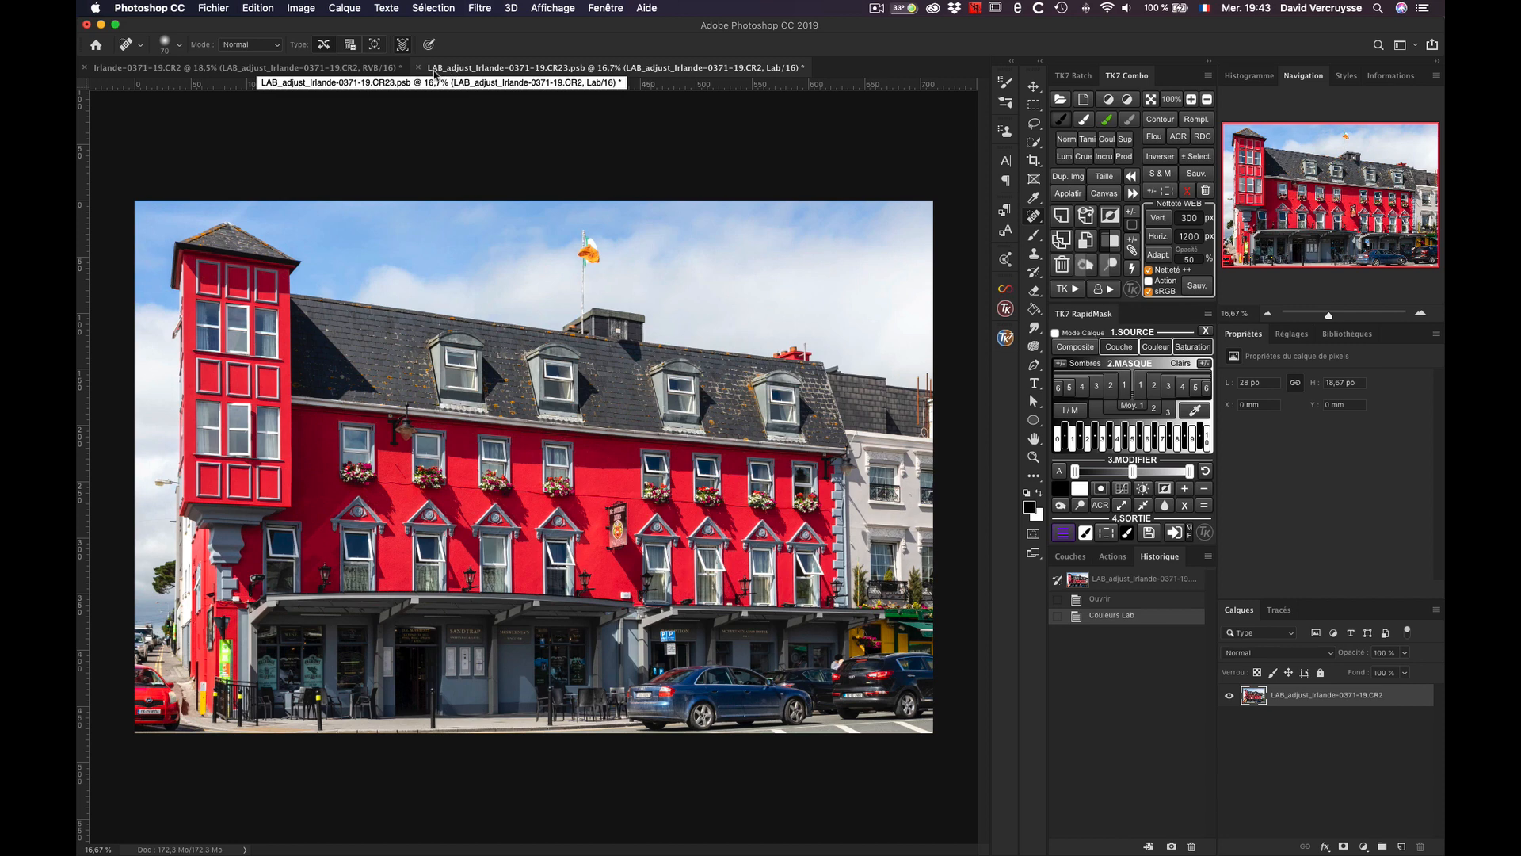
{"action": "left_click", "coordinate": [307, 8]}
{"action": "mouse_move", "coordinate": [329, 26]}
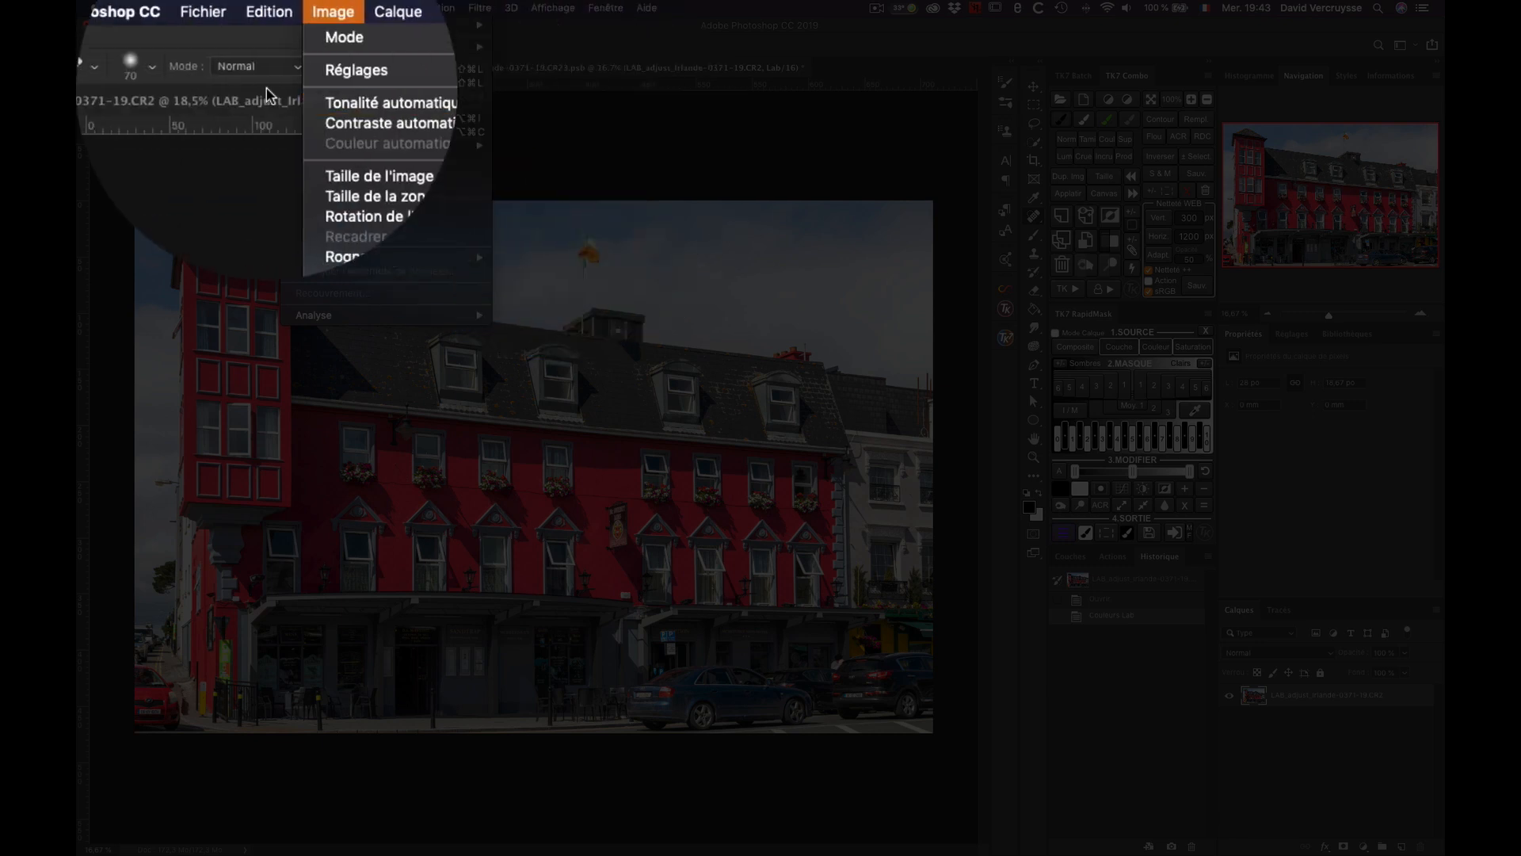
{"action": "key", "text": "Escape"}
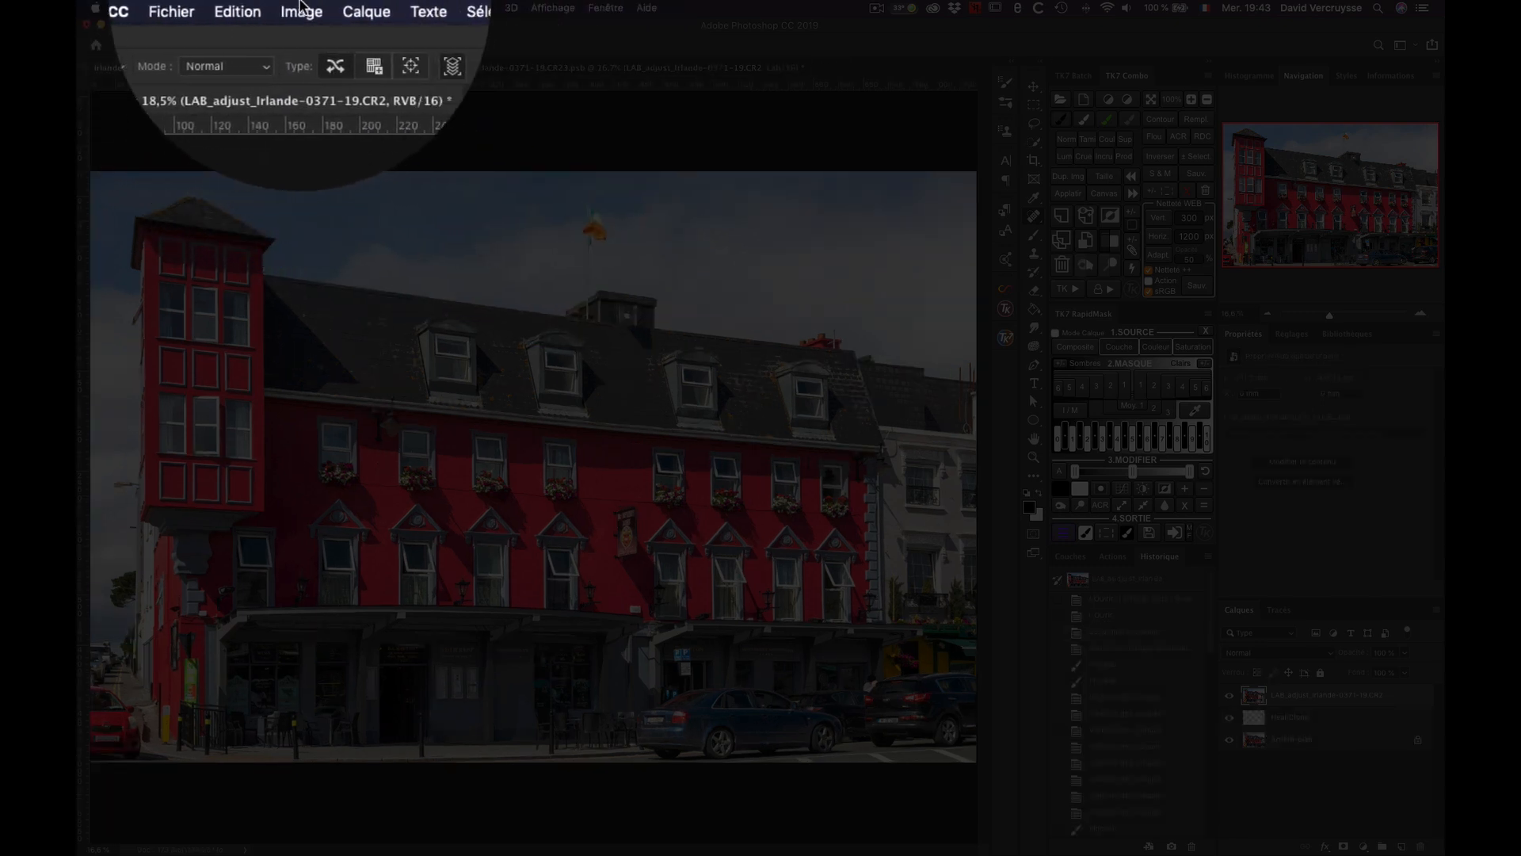
{"action": "left_click", "coordinate": [302, 8]}
{"action": "mouse_move", "coordinate": [316, 24]}
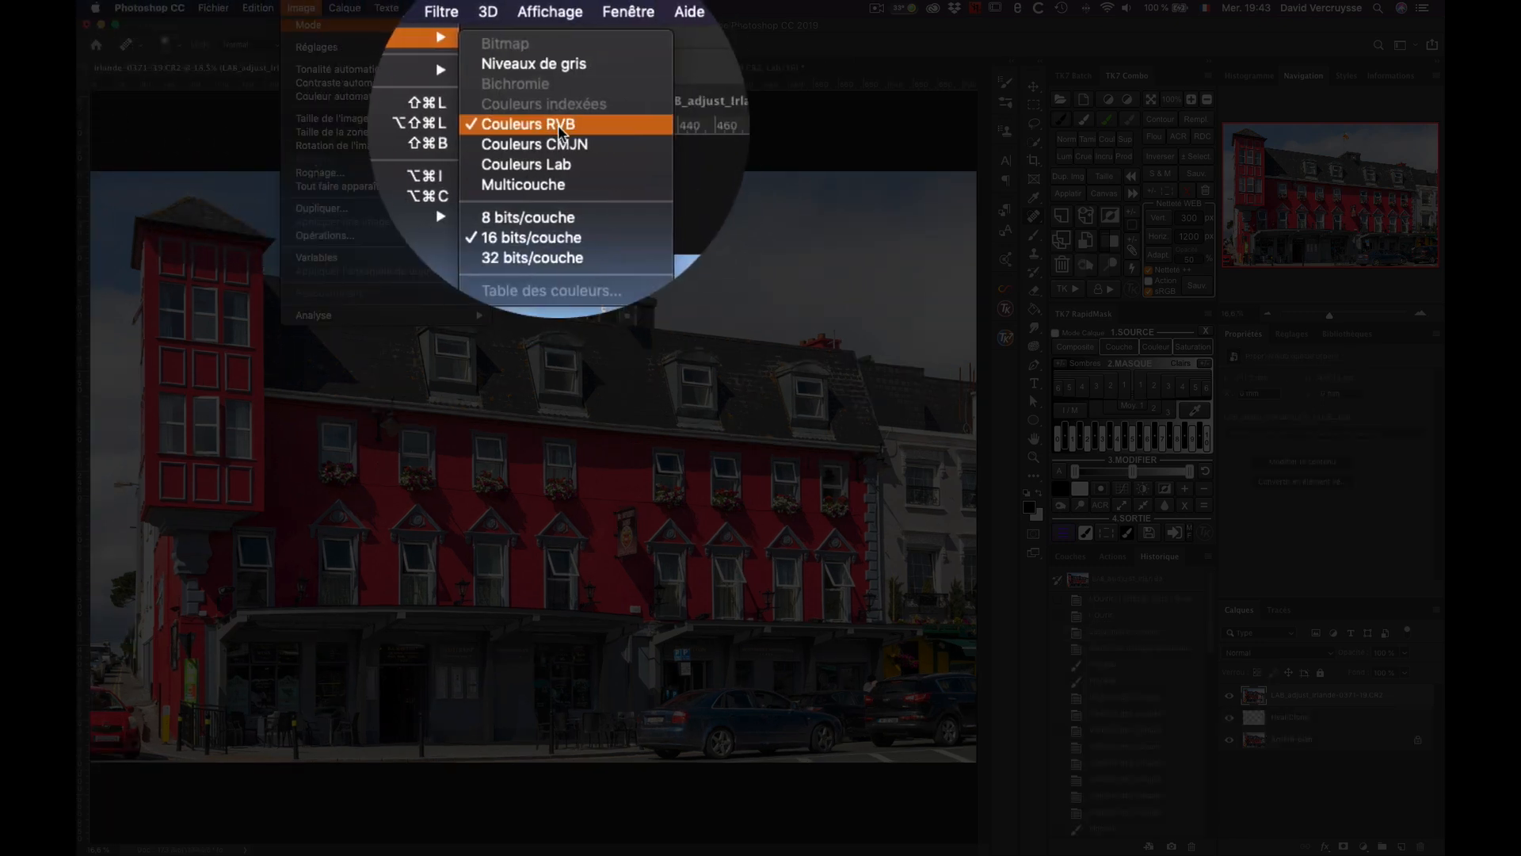
{"action": "key", "text": "Escape"}
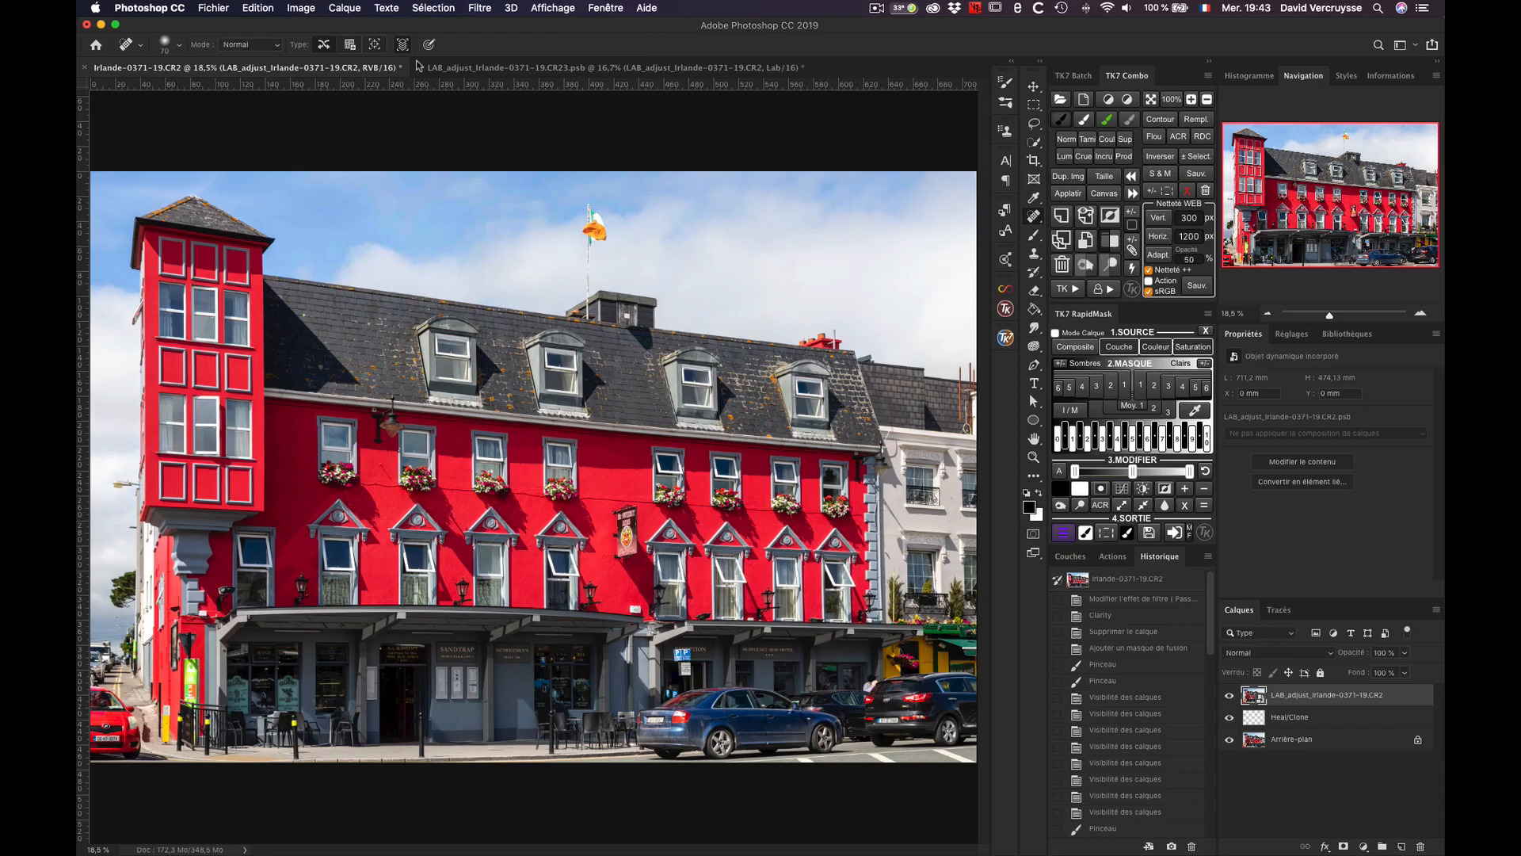
Step: Heal a spot at the tower's base in the LAB_adjust document, and return to the Irlande-0371-19.CR2 document
{"action": "left_click", "coordinate": [492, 70]}
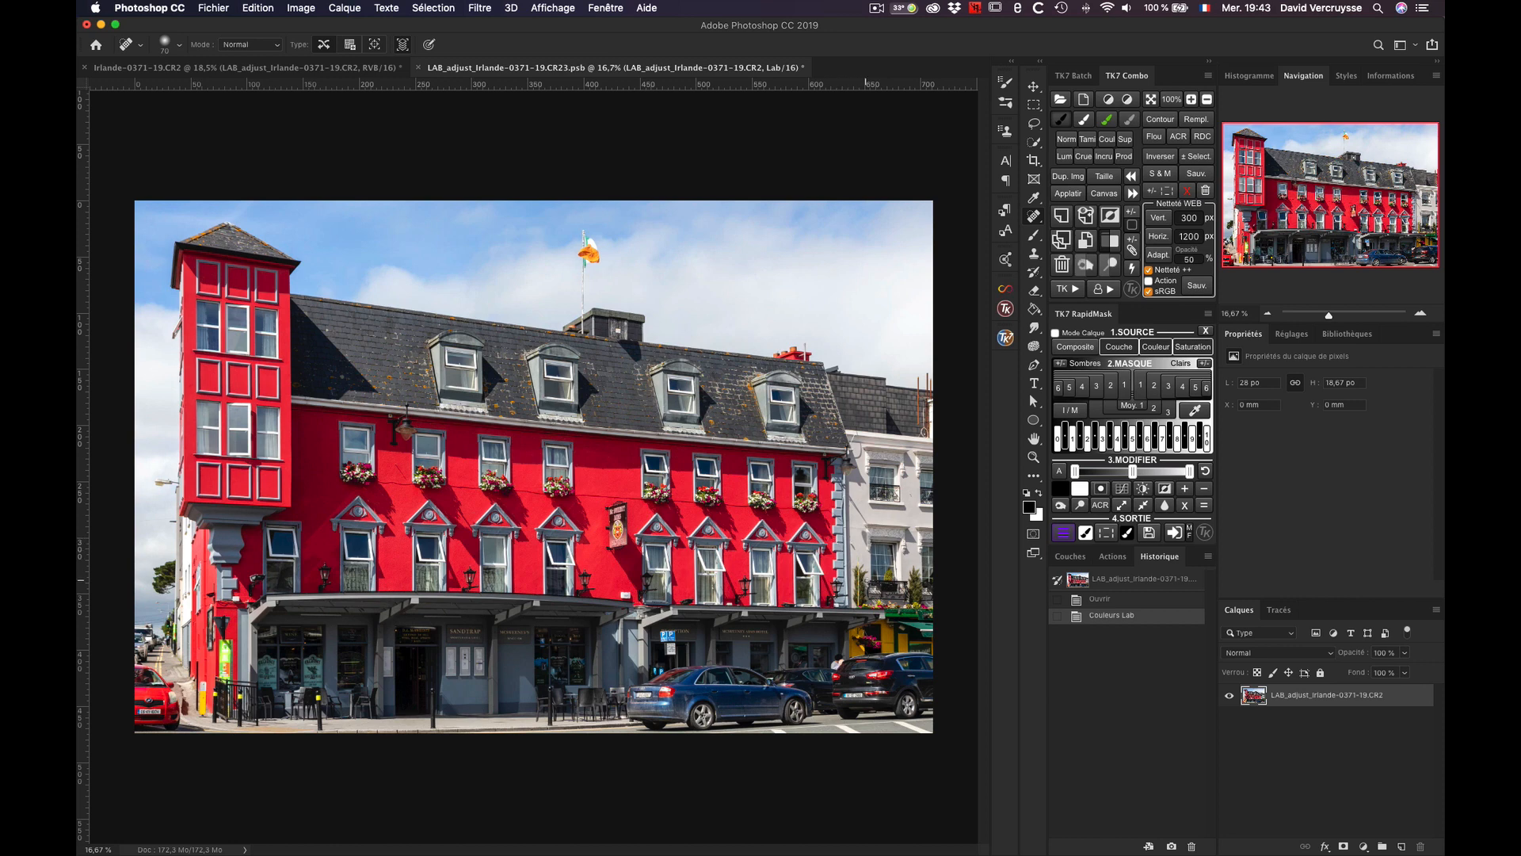
{"action": "left_click", "coordinate": [250, 504]}
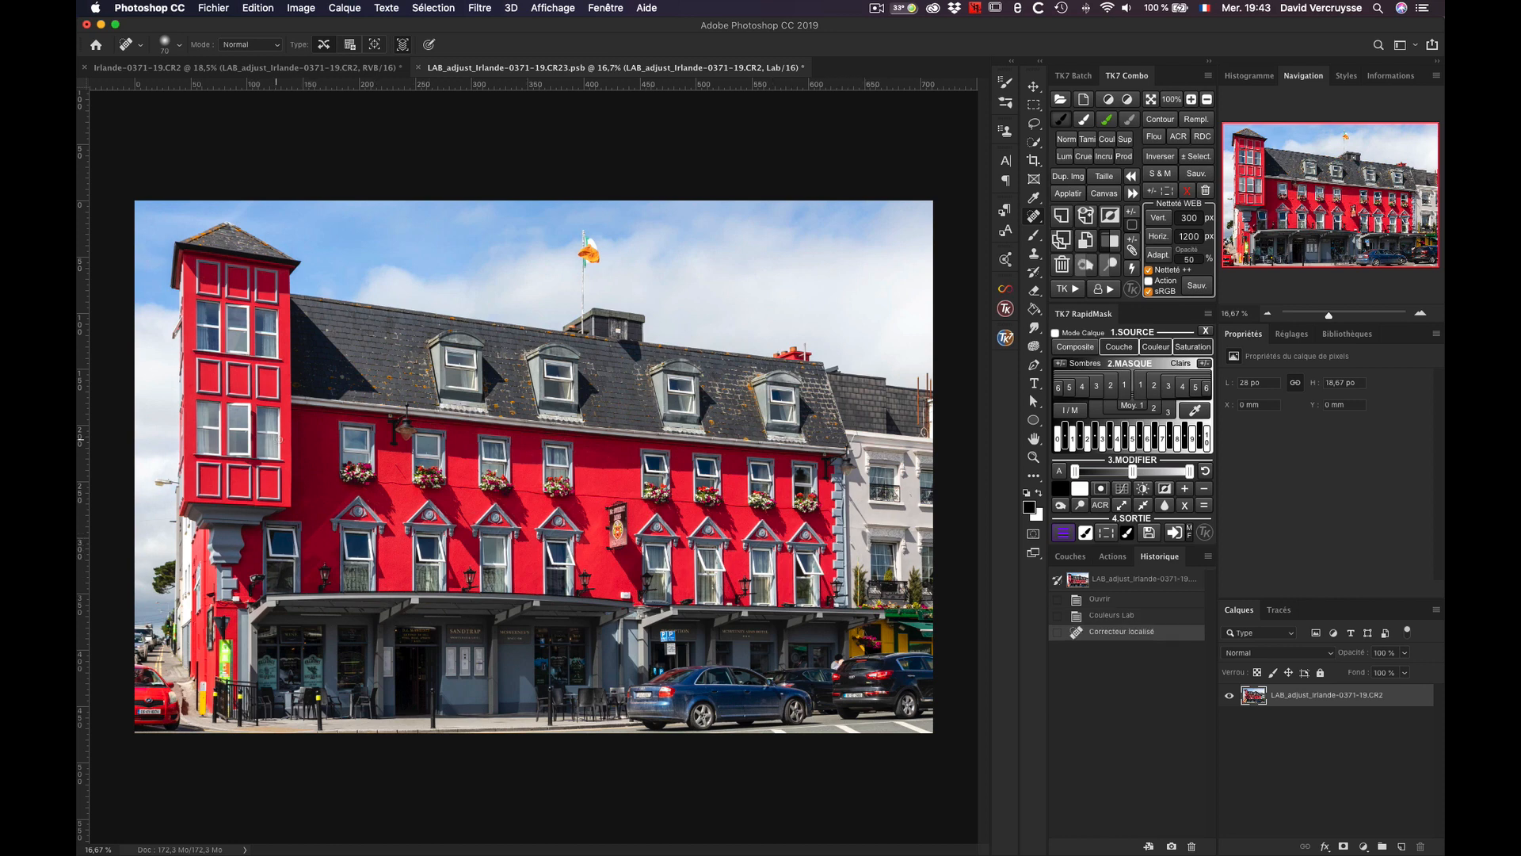
{"action": "left_click", "coordinate": [314, 68]}
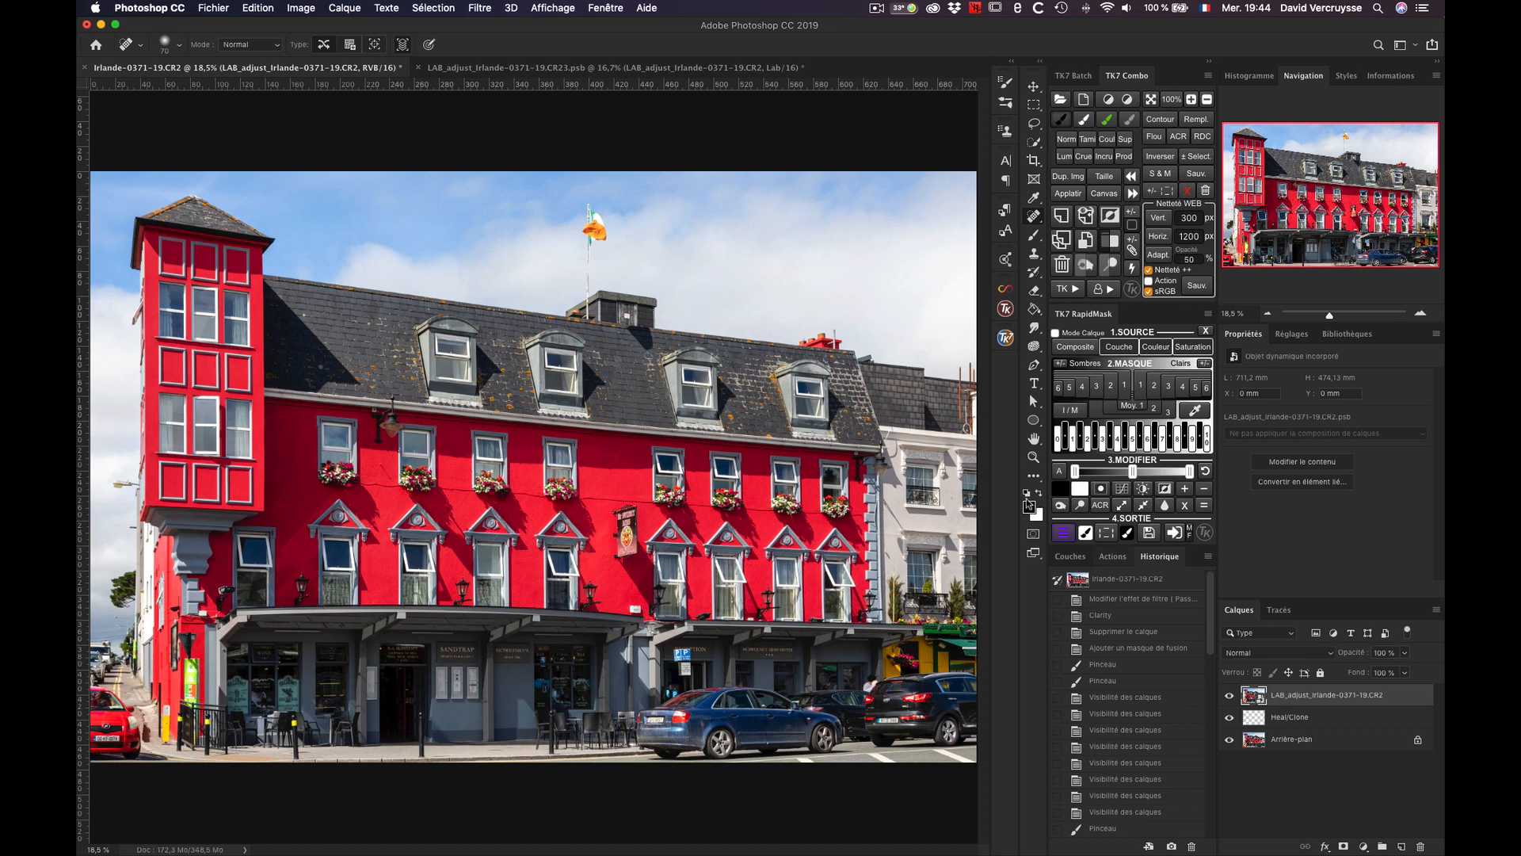
Step: Add a Curves adjustment layer in the LAB_adjust document and shape a gentle S-curve on the Luminosité channel
{"action": "left_click", "coordinate": [537, 73]}
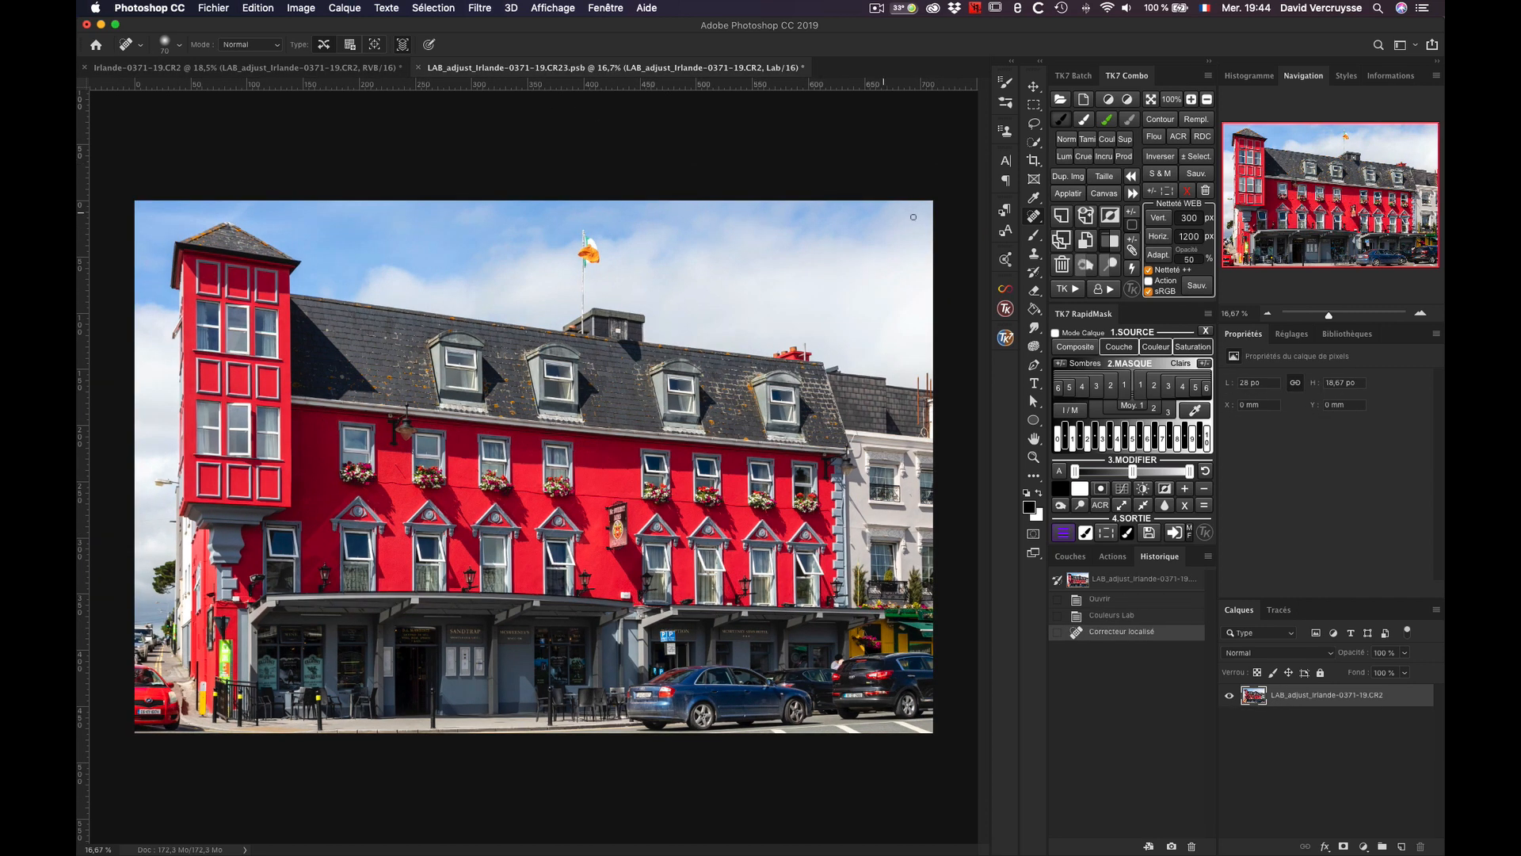
{"action": "left_click", "coordinate": [1115, 98]}
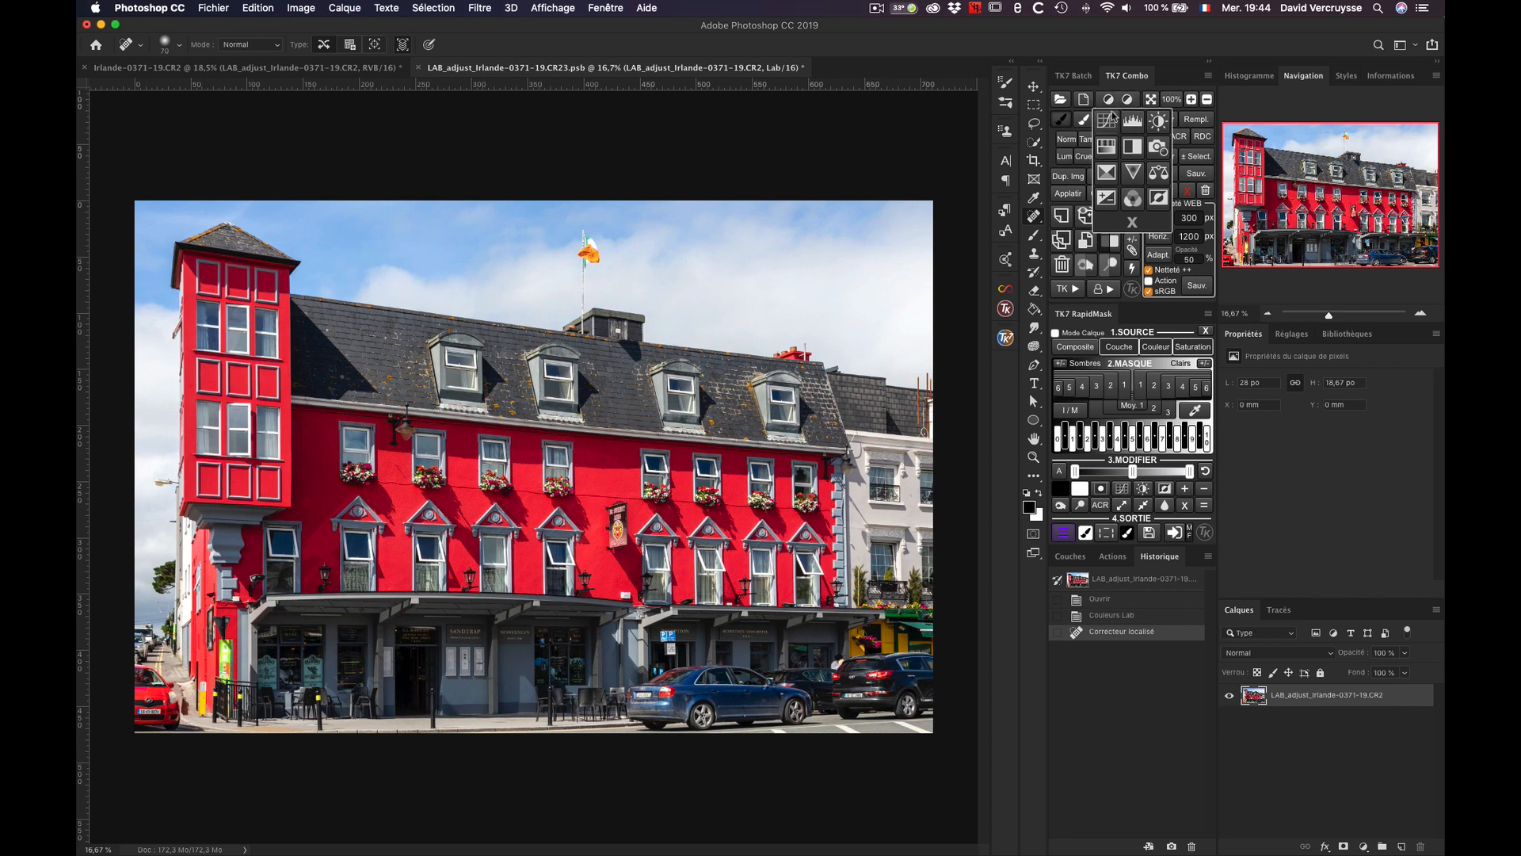
{"action": "left_click", "coordinate": [1110, 127]}
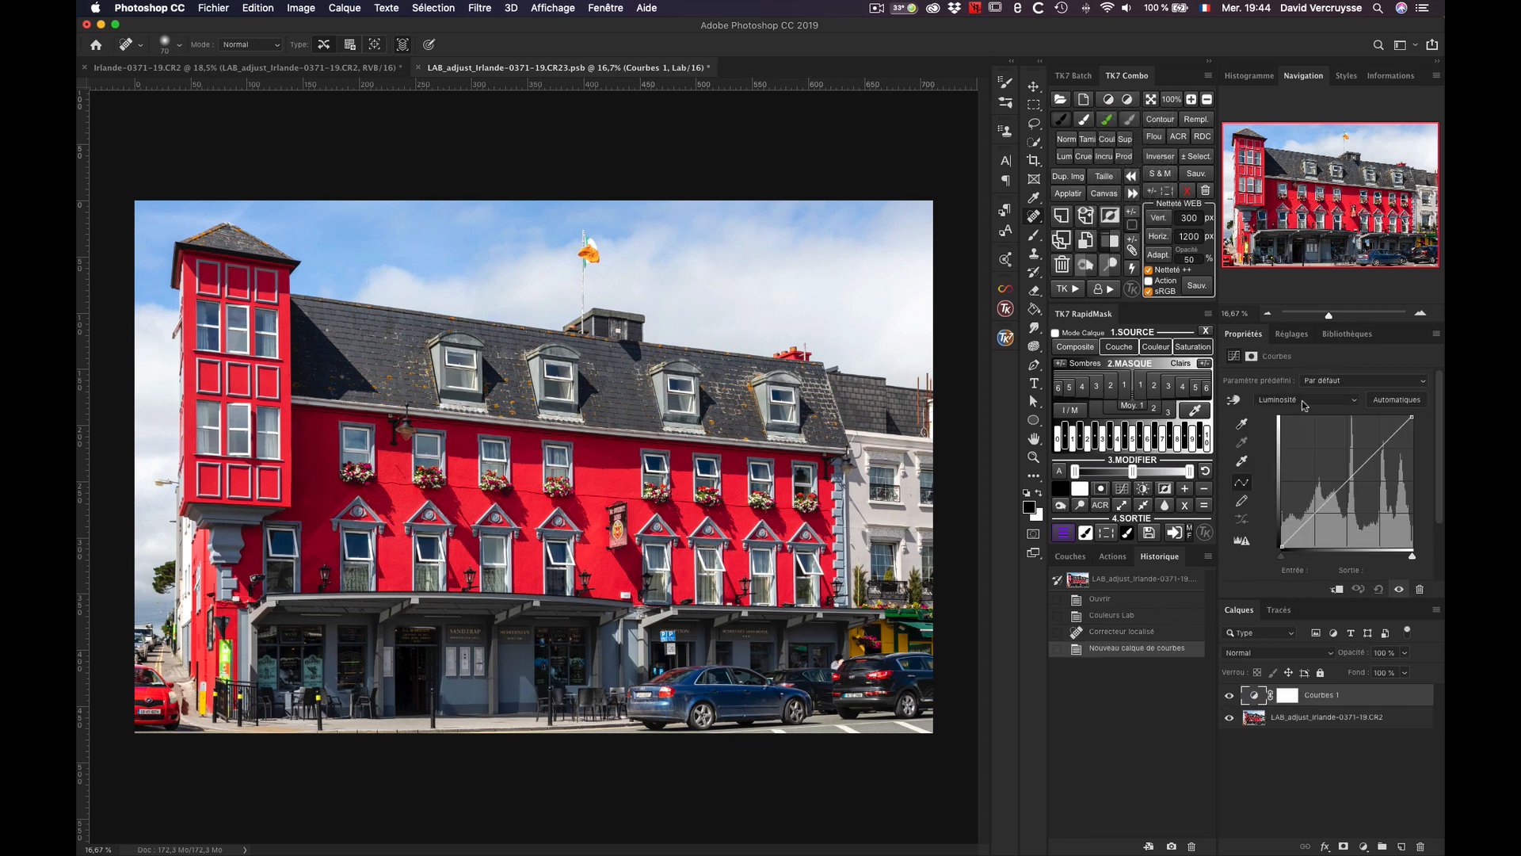
{"action": "left_click", "coordinate": [1352, 400]}
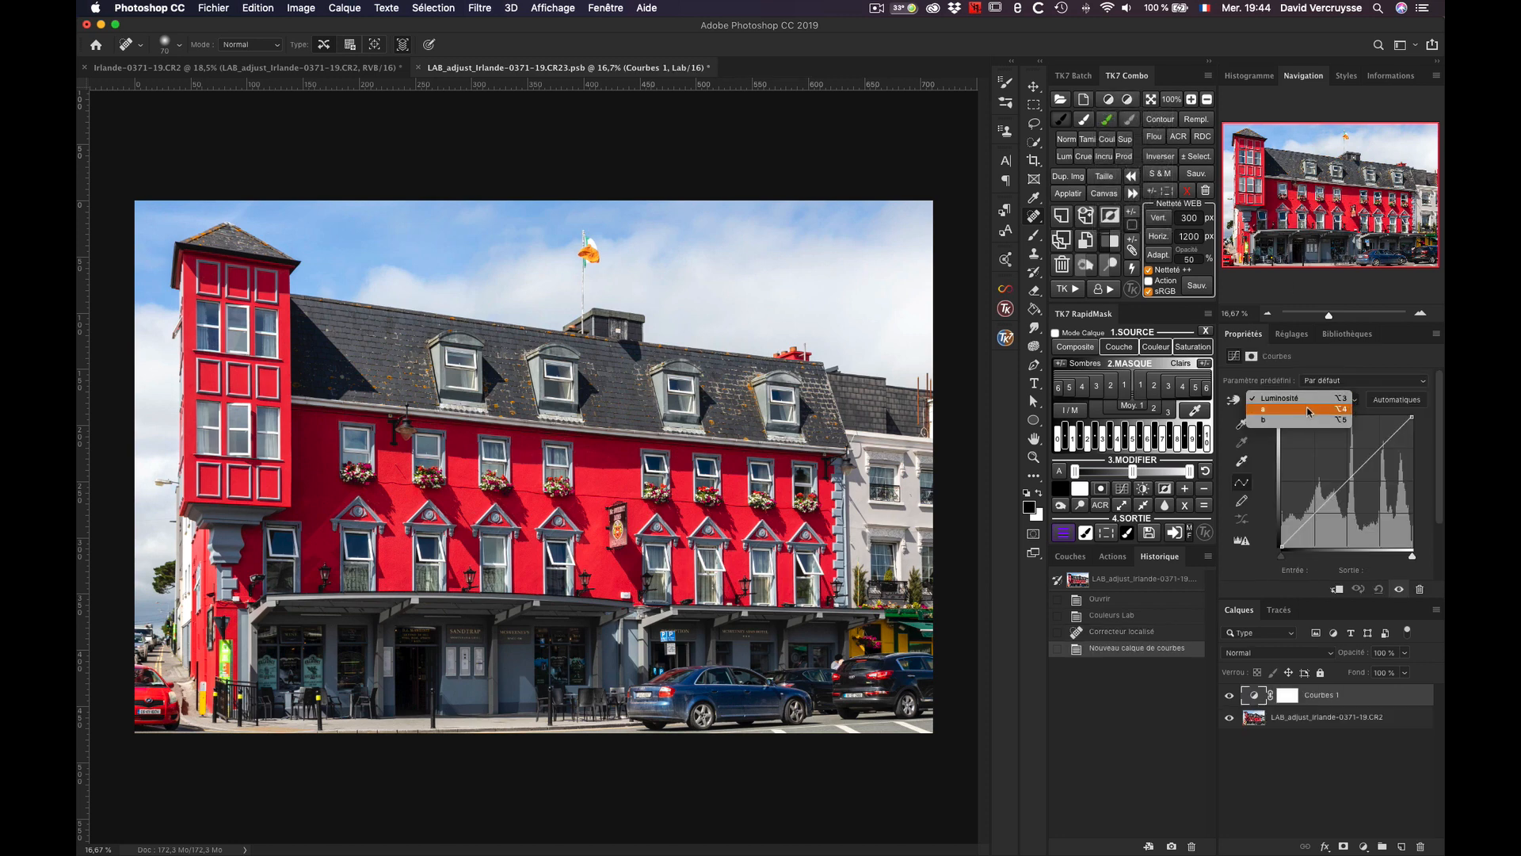
{"action": "left_click", "coordinate": [1305, 400]}
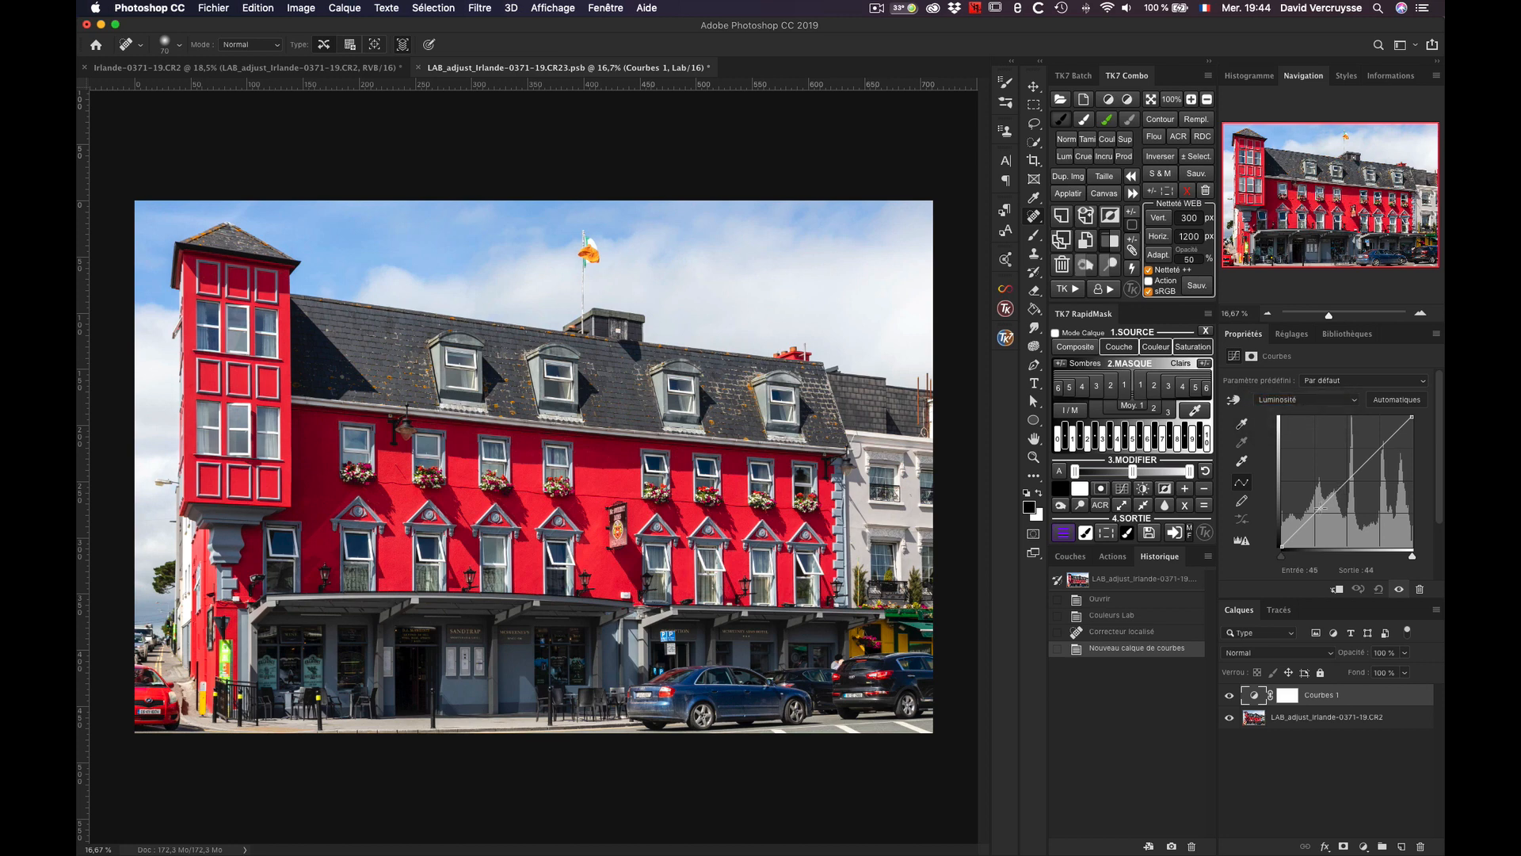
{"action": "left_click_drag", "start_coordinate": [1313, 513], "coordinate": [1317, 517]}
{"action": "left_click", "coordinate": [1380, 448]}
{"action": "left_click_drag", "start_coordinate": [1381, 448], "coordinate": [1379, 446]}
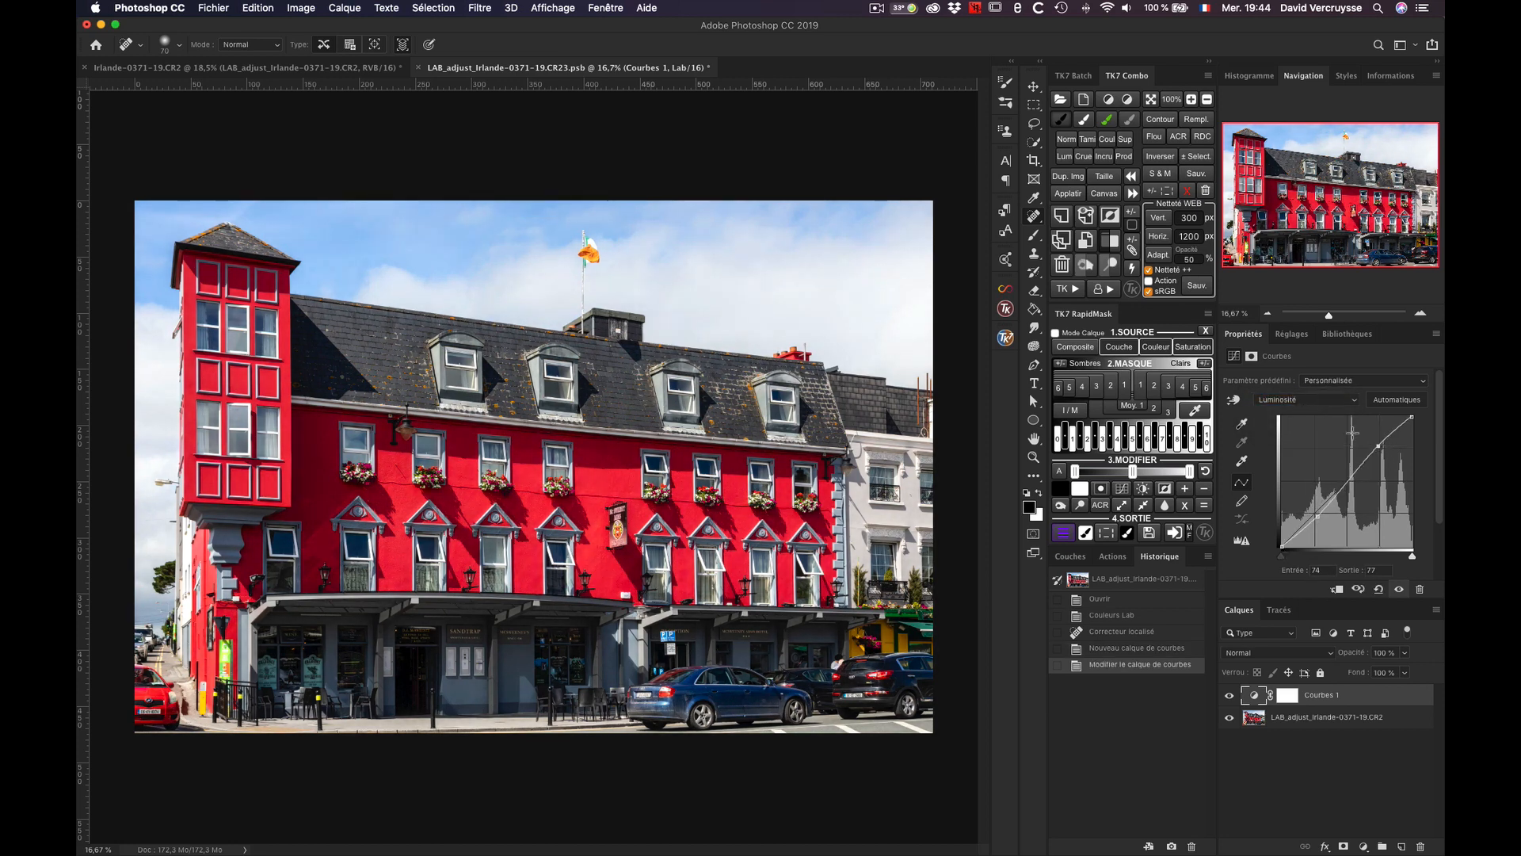
Step: Steepen the a channel curve by moving its lower endpoint to input -94 and its upper endpoint to input 99
{"action": "left_click", "coordinate": [1304, 399]}
{"action": "left_click", "coordinate": [1304, 409]}
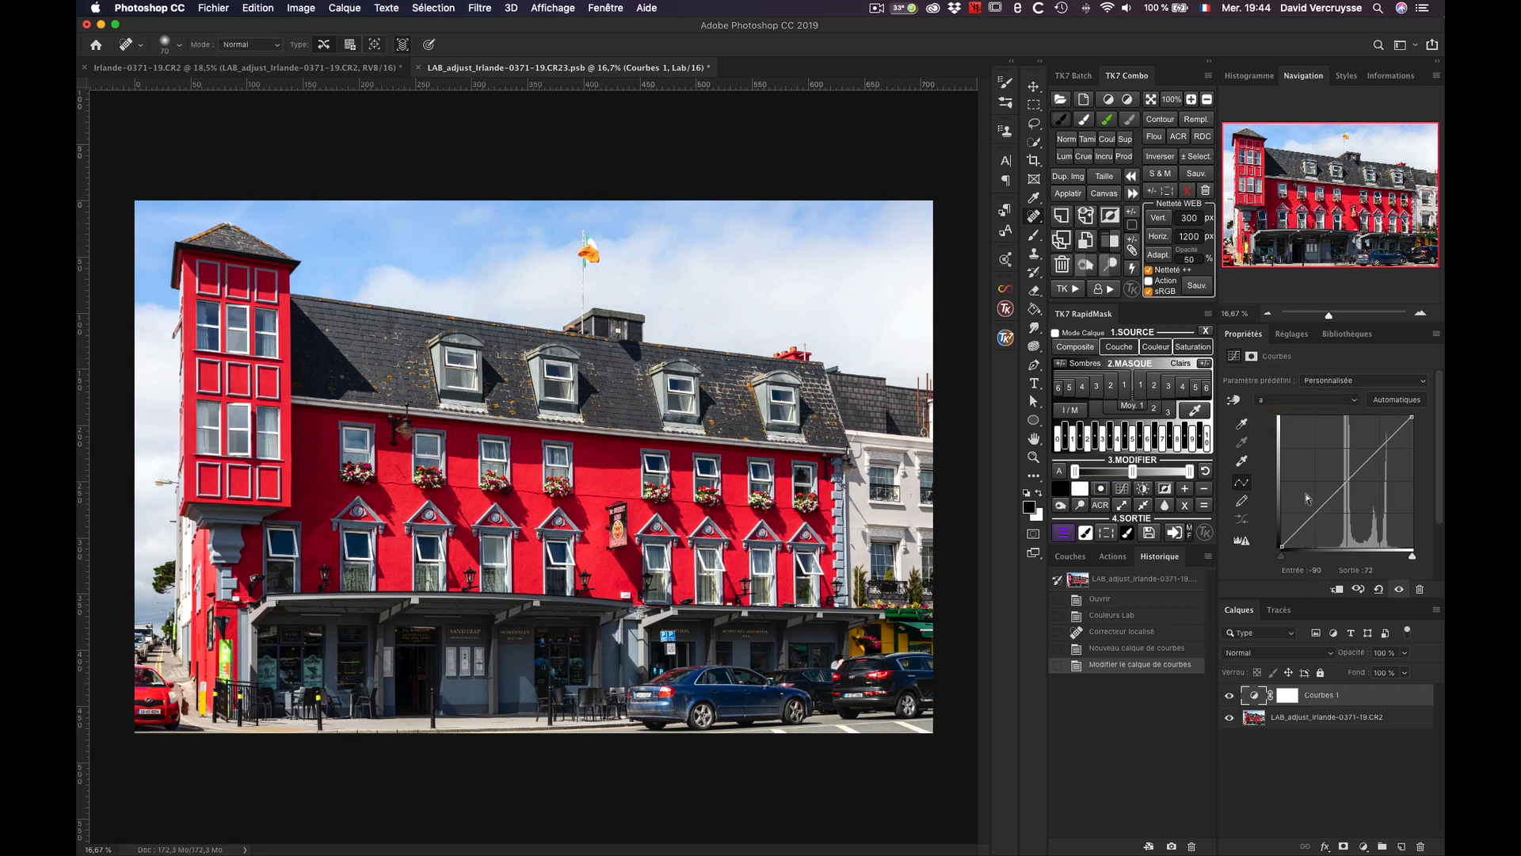
{"action": "left_click_drag", "start_coordinate": [1285, 545], "coordinate": [1300, 545]}
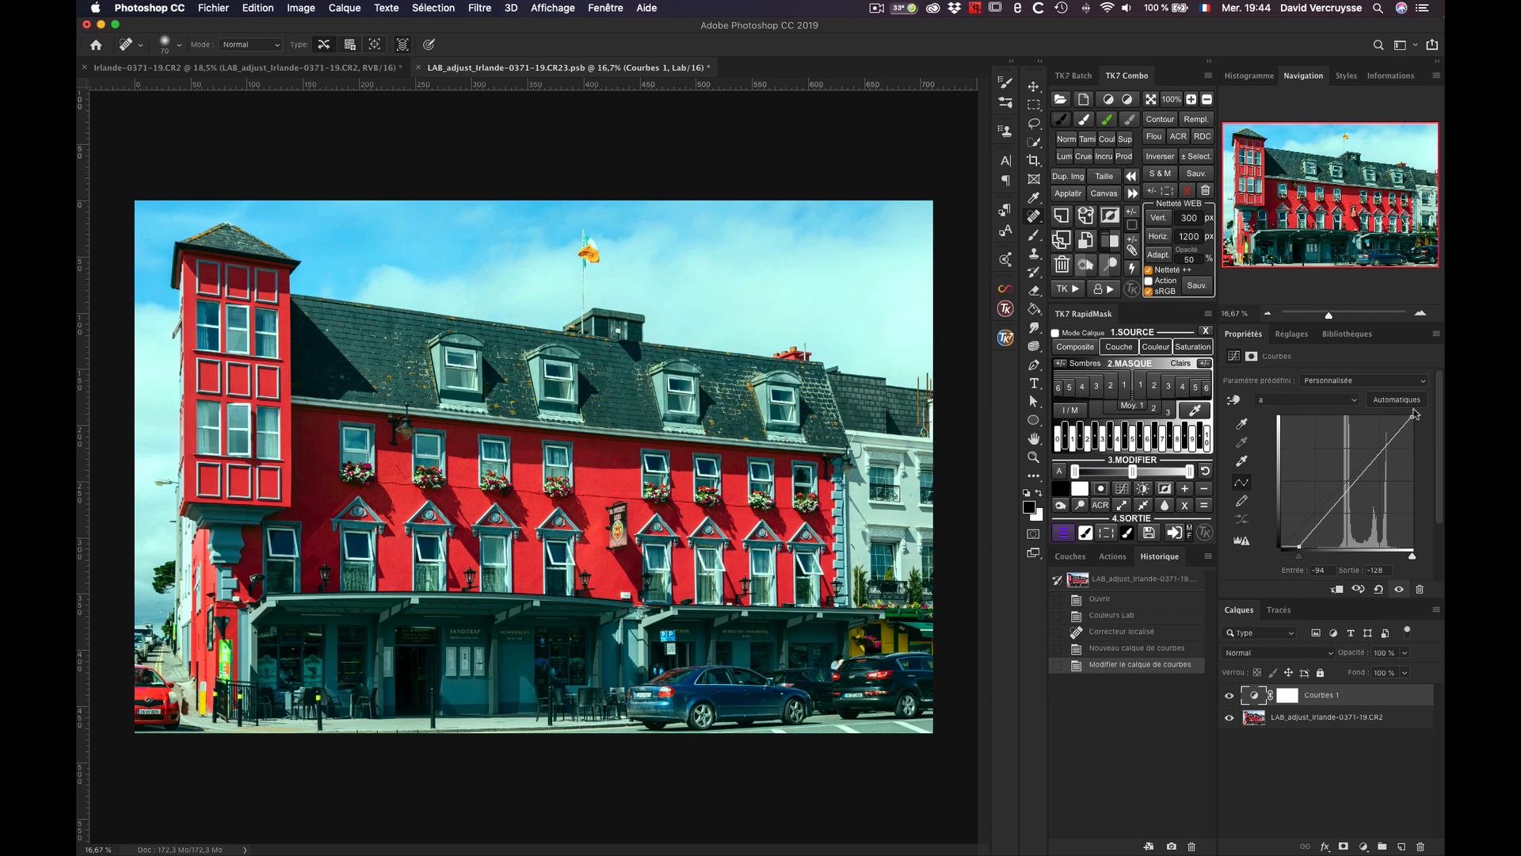
{"action": "left_click_drag", "start_coordinate": [1412, 417], "coordinate": [1398, 417]}
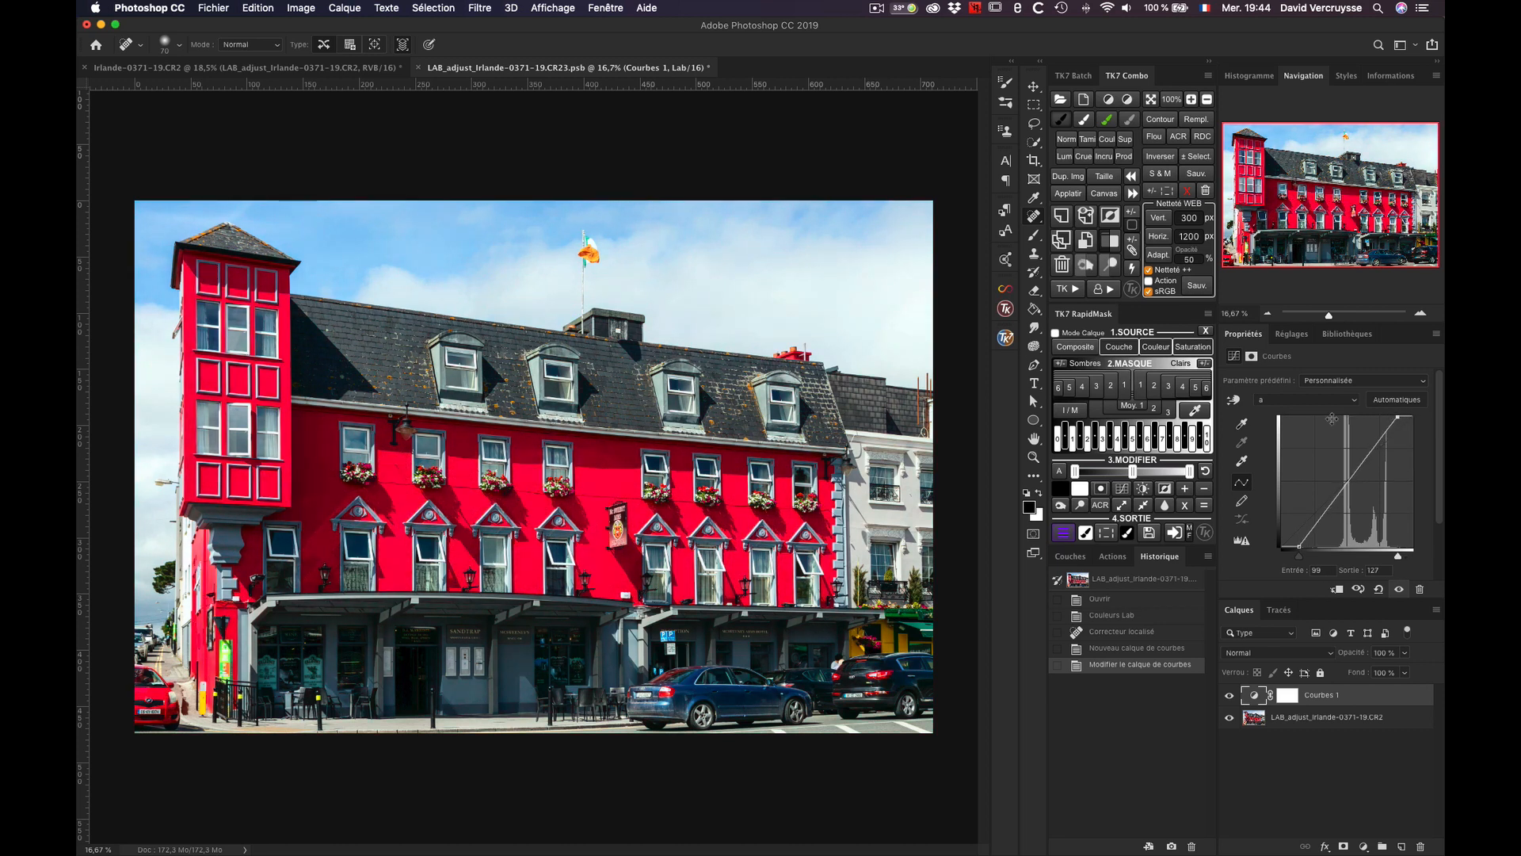
Step: Steepen the b channel curve by moving both endpoints inward, with the upper endpoint at input 102
{"action": "left_click", "coordinate": [1260, 402]}
{"action": "left_click", "coordinate": [1298, 406]}
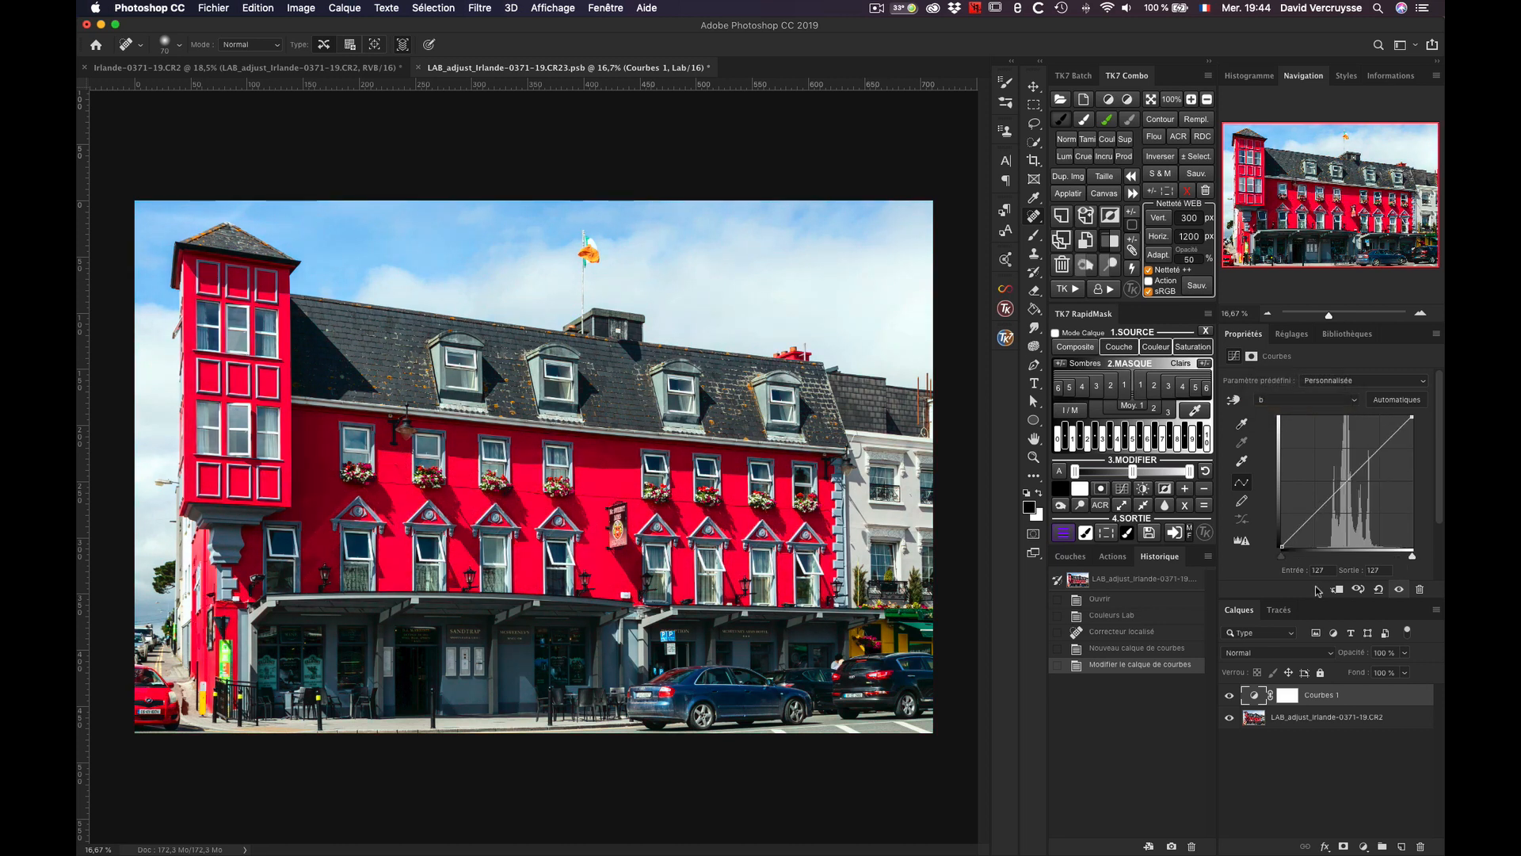
{"action": "left_click_drag", "start_coordinate": [1281, 546], "coordinate": [1297, 546]}
{"action": "left_click_drag", "start_coordinate": [1412, 417], "coordinate": [1399, 417]}
Step: Show the Luminosité curve again and compare the photo with and without the Curves layer, leaving the layer visible
{"action": "left_click", "coordinate": [1269, 399]}
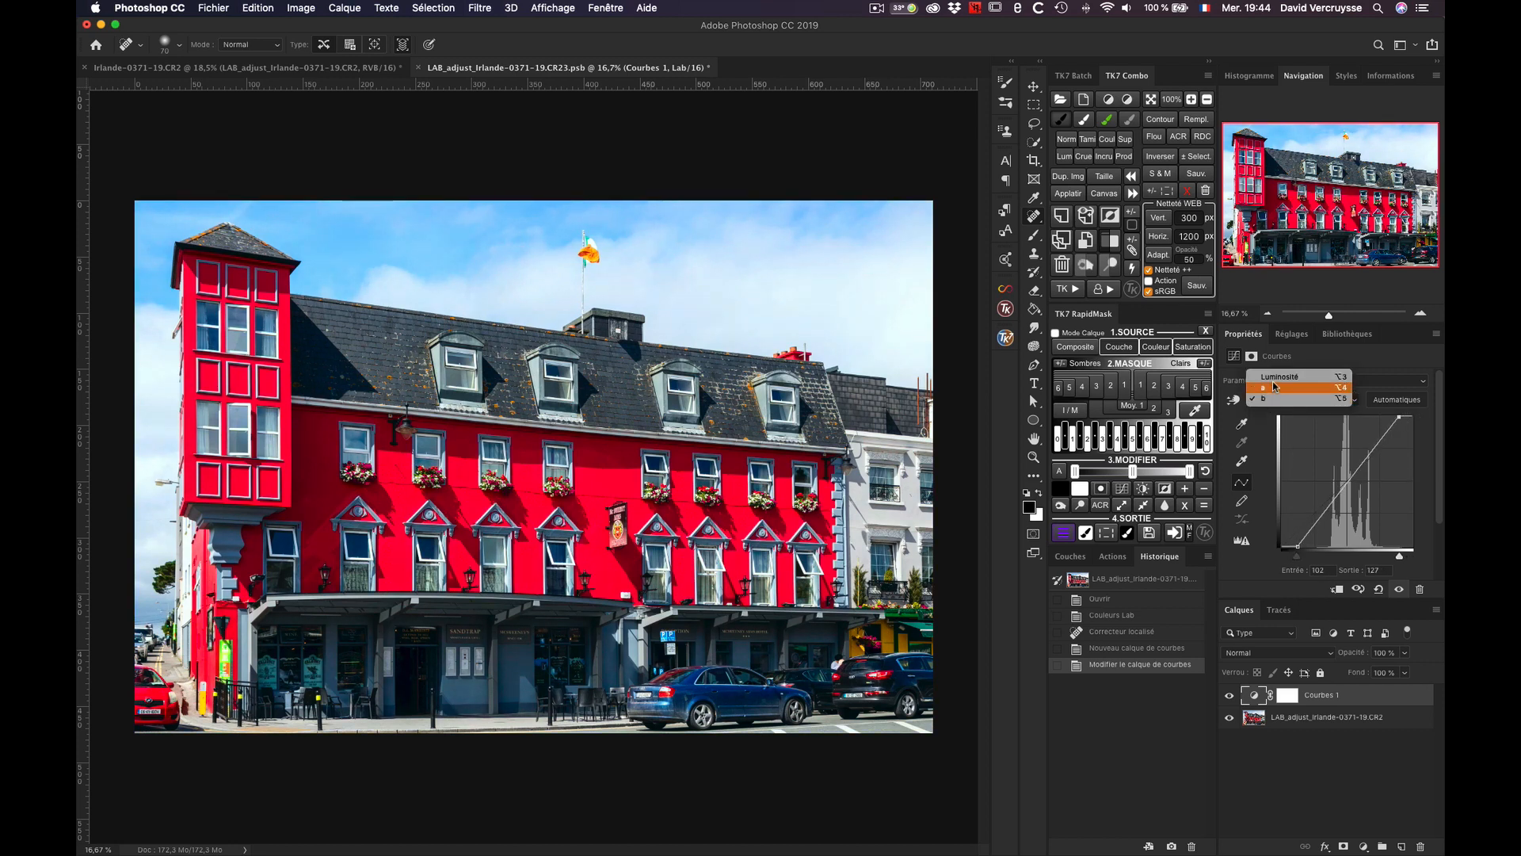
{"action": "left_click", "coordinate": [1277, 374]}
{"action": "left_click", "coordinate": [1231, 696]}
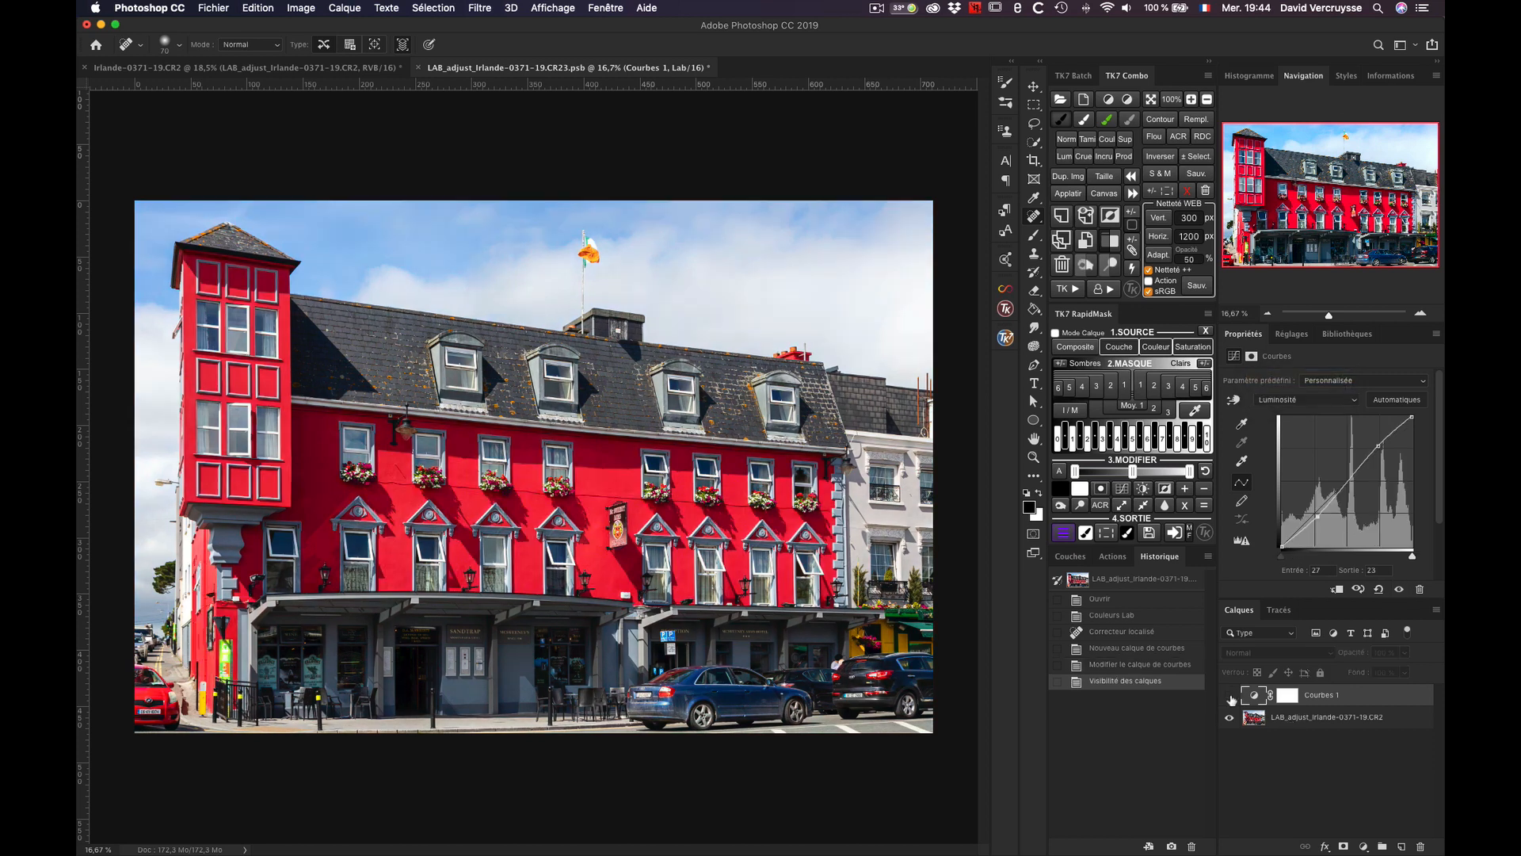
{"action": "left_click", "coordinate": [1231, 697]}
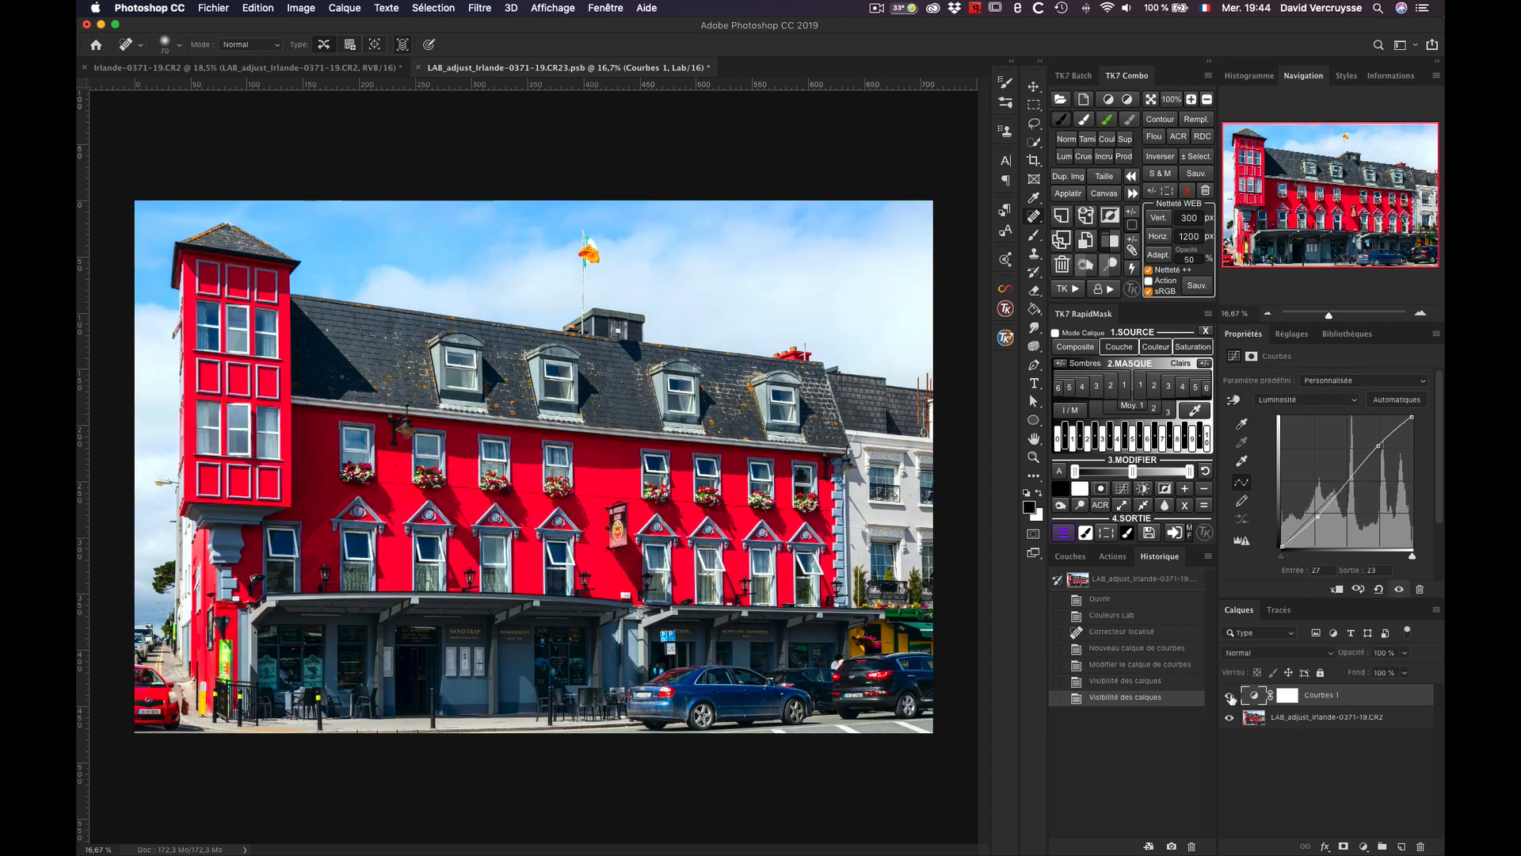
{"action": "left_click", "coordinate": [1231, 697]}
{"action": "left_click", "coordinate": [1230, 696]}
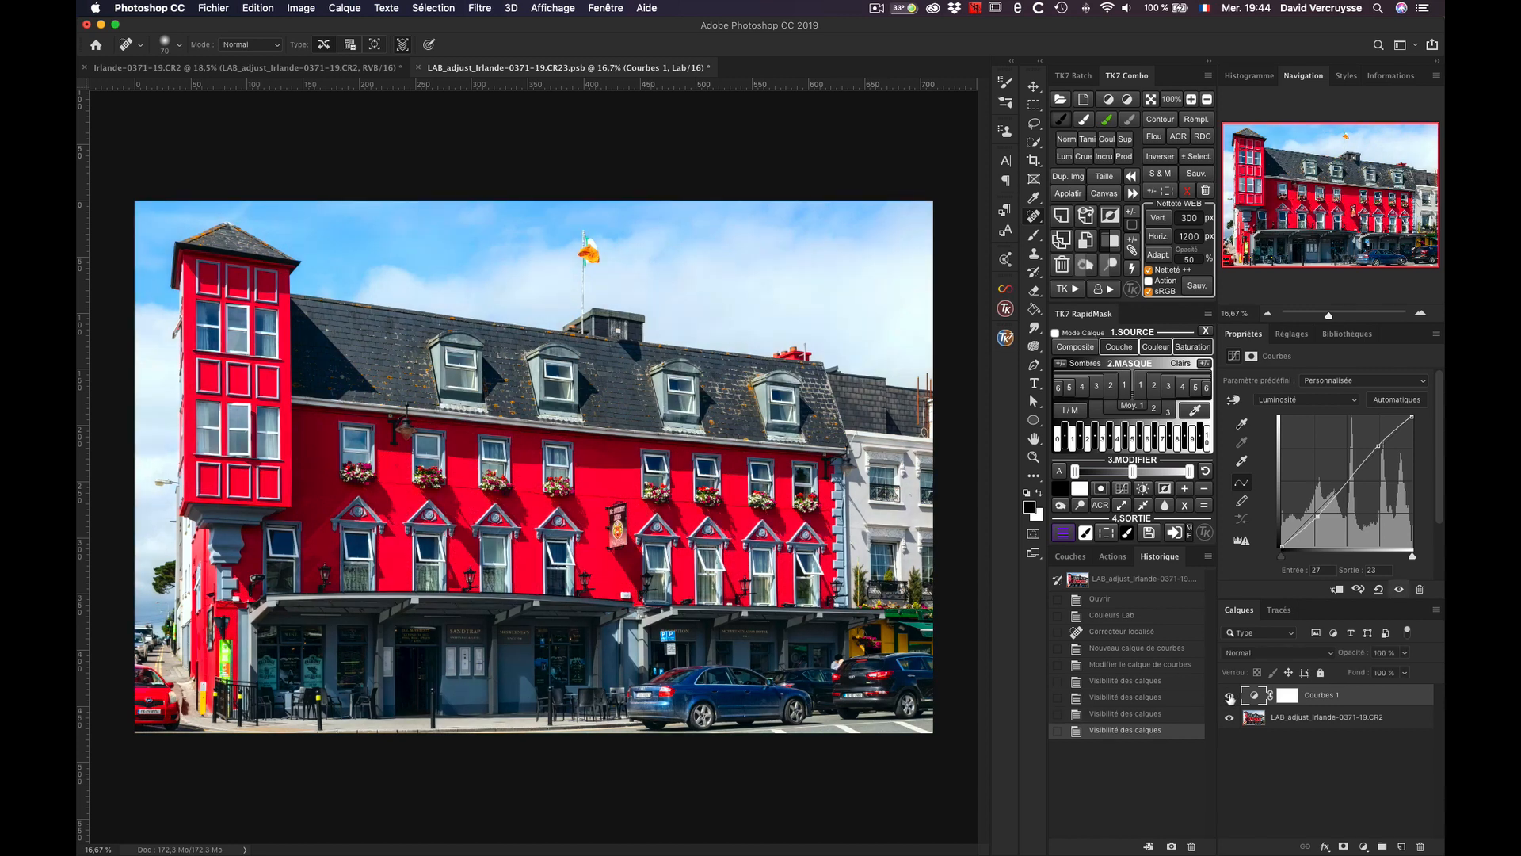
{"action": "left_click", "coordinate": [1230, 697]}
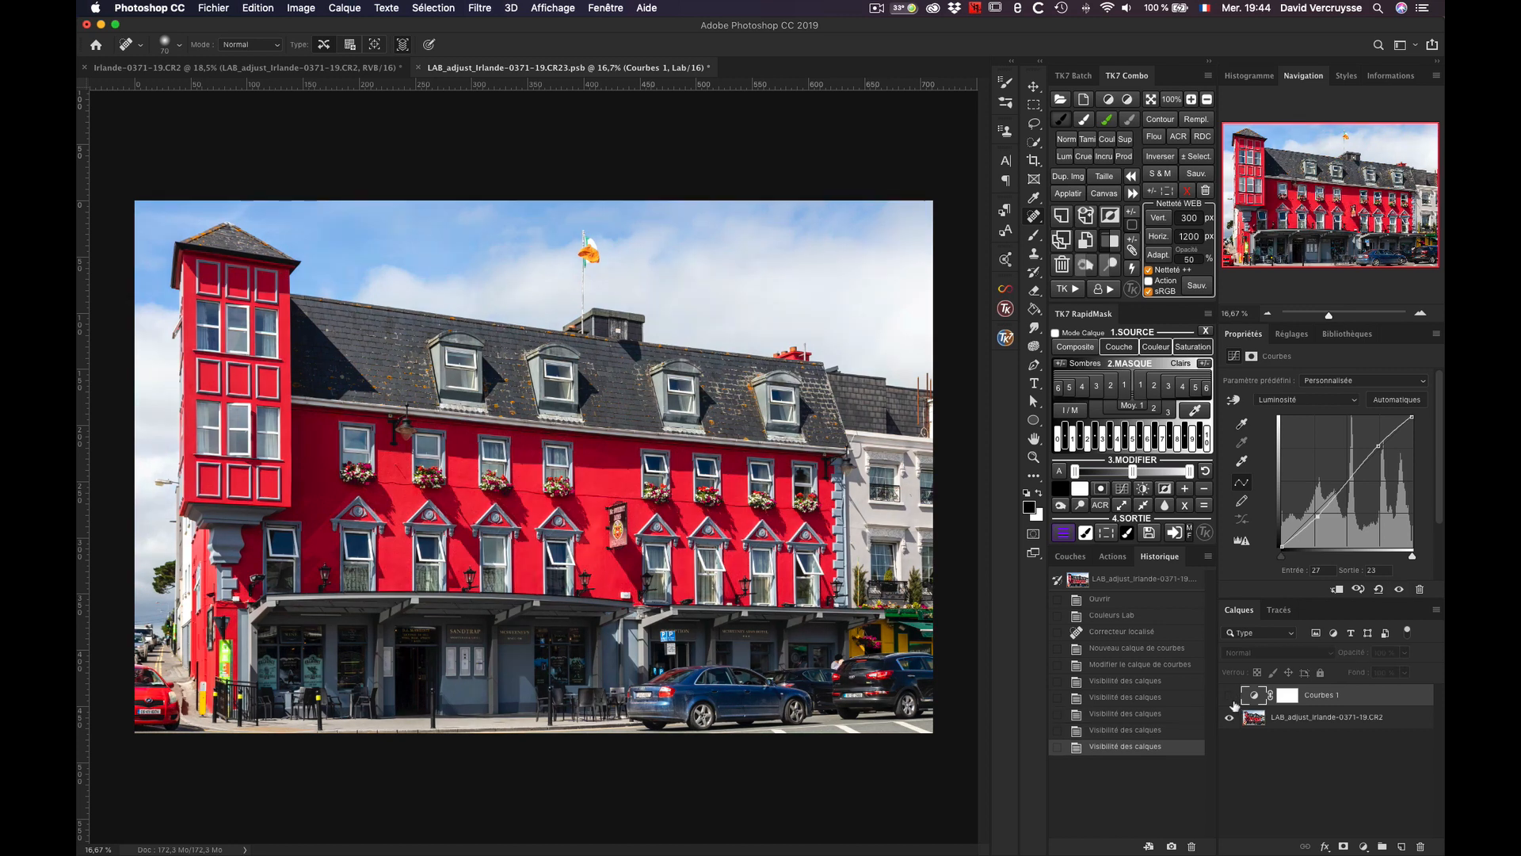
{"action": "left_click", "coordinate": [1230, 696]}
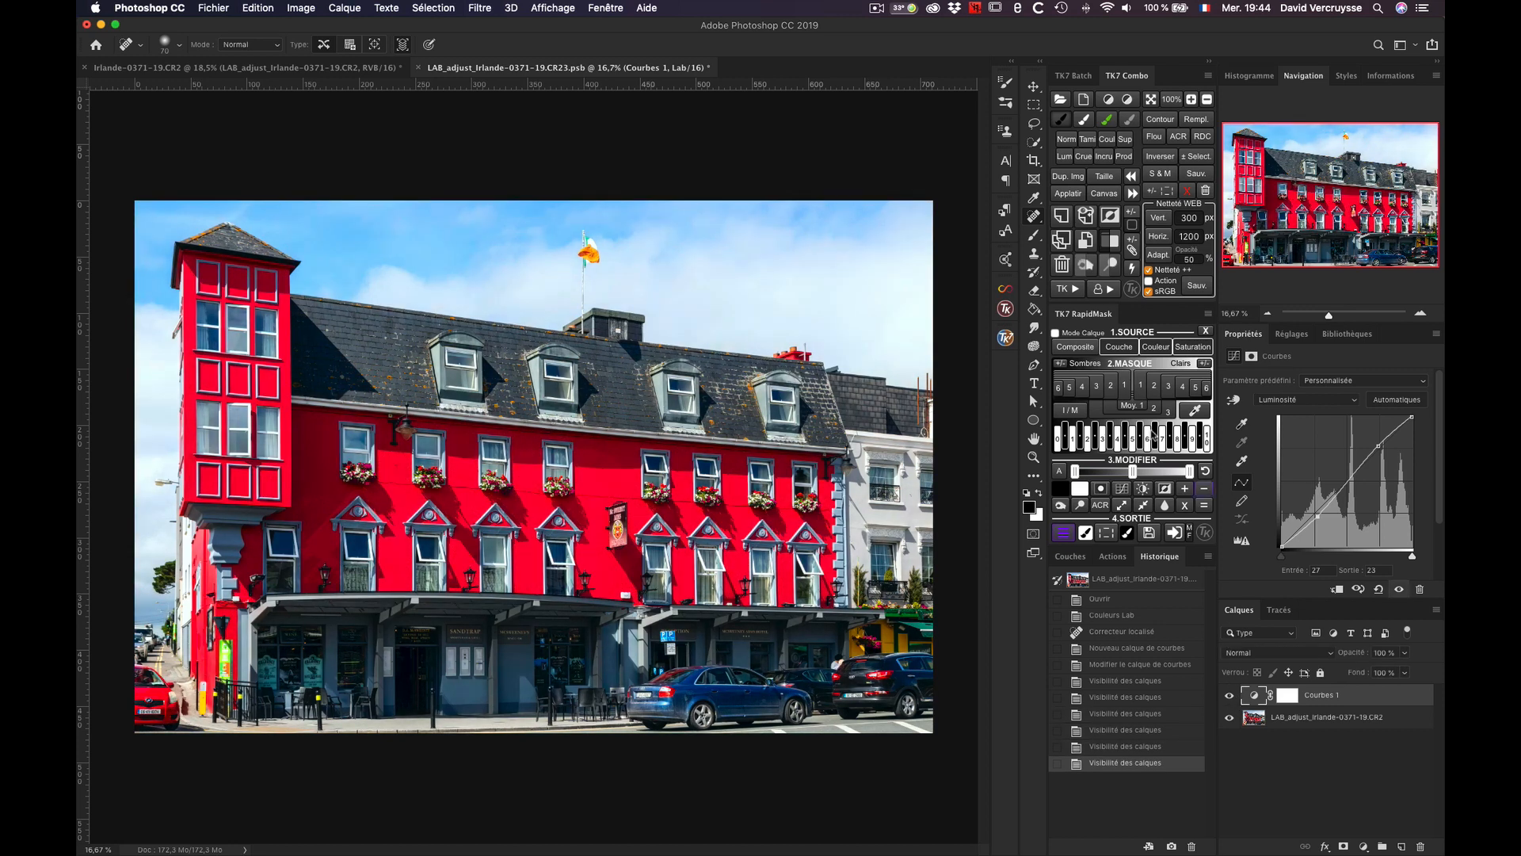
Step: Close the LAB_adjust document saving its changes, and compare the photo with and without the smart object layer, leaving it visible
{"action": "left_click", "coordinate": [417, 68]}
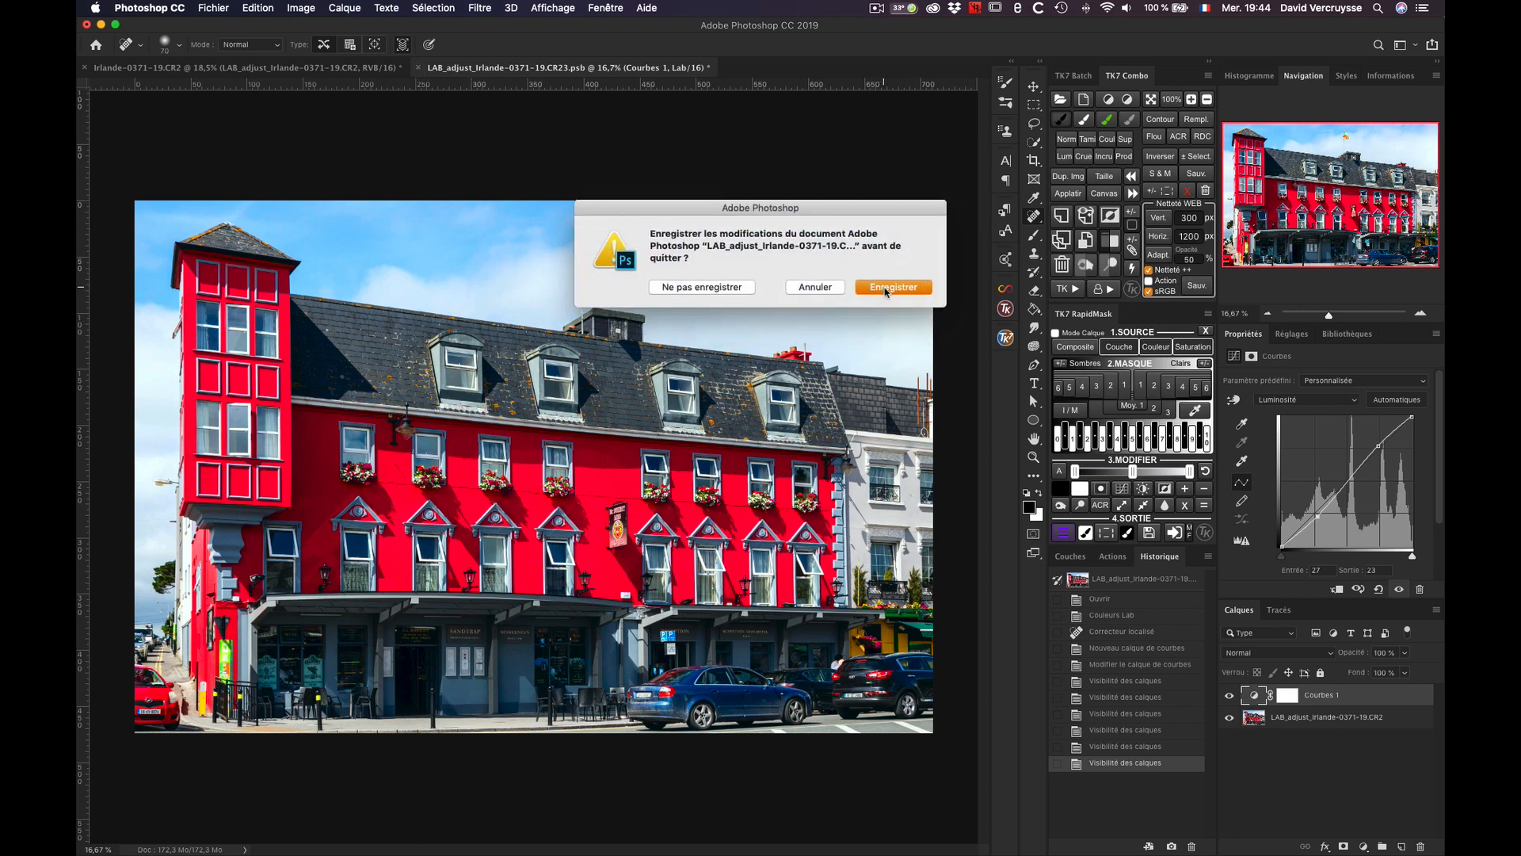
{"action": "left_click", "coordinate": [887, 288]}
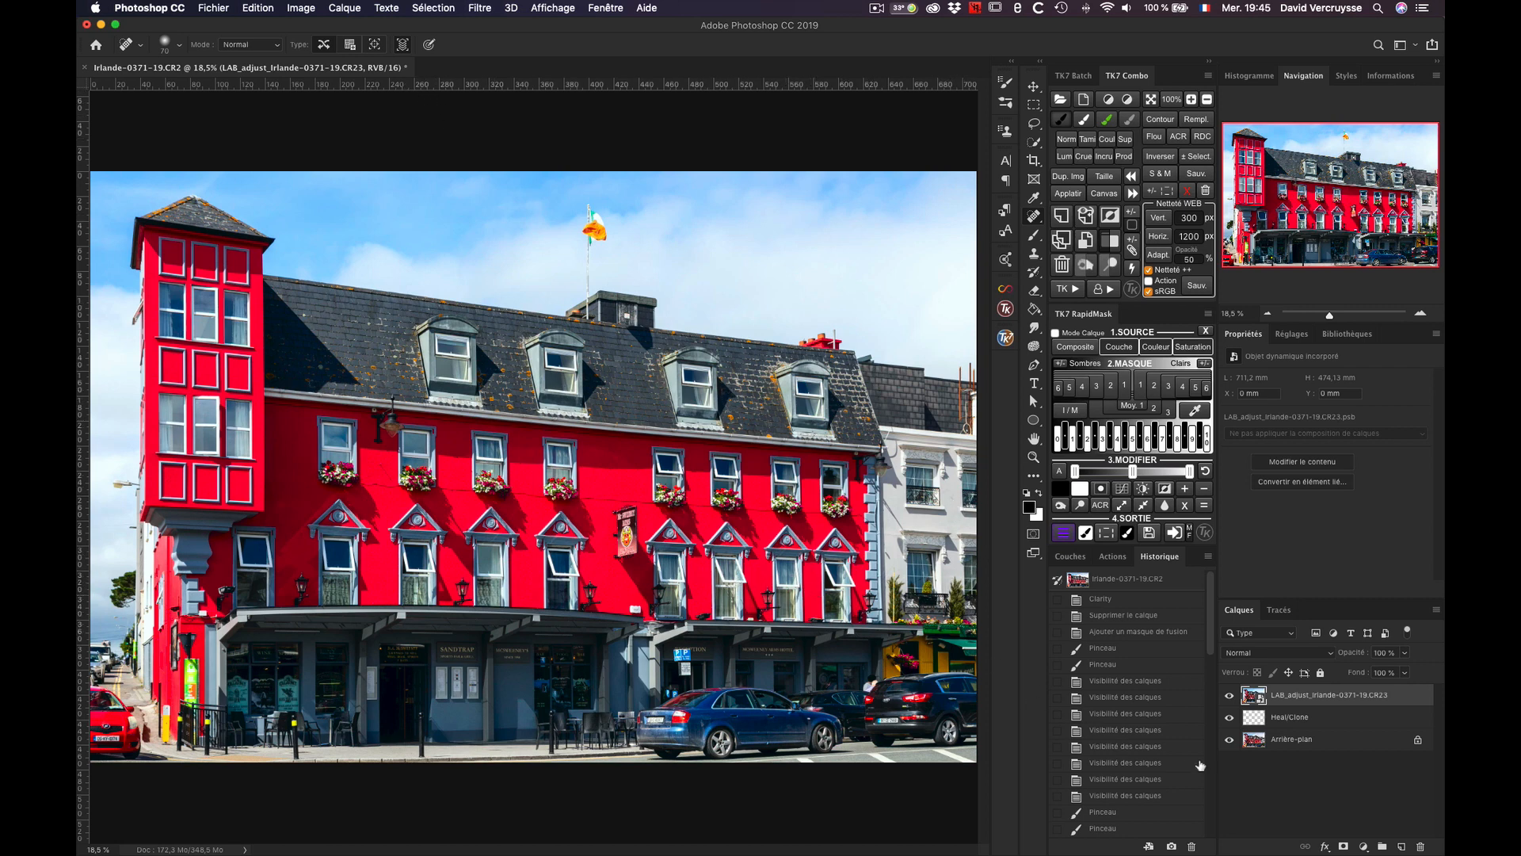
{"action": "left_click", "coordinate": [1229, 695]}
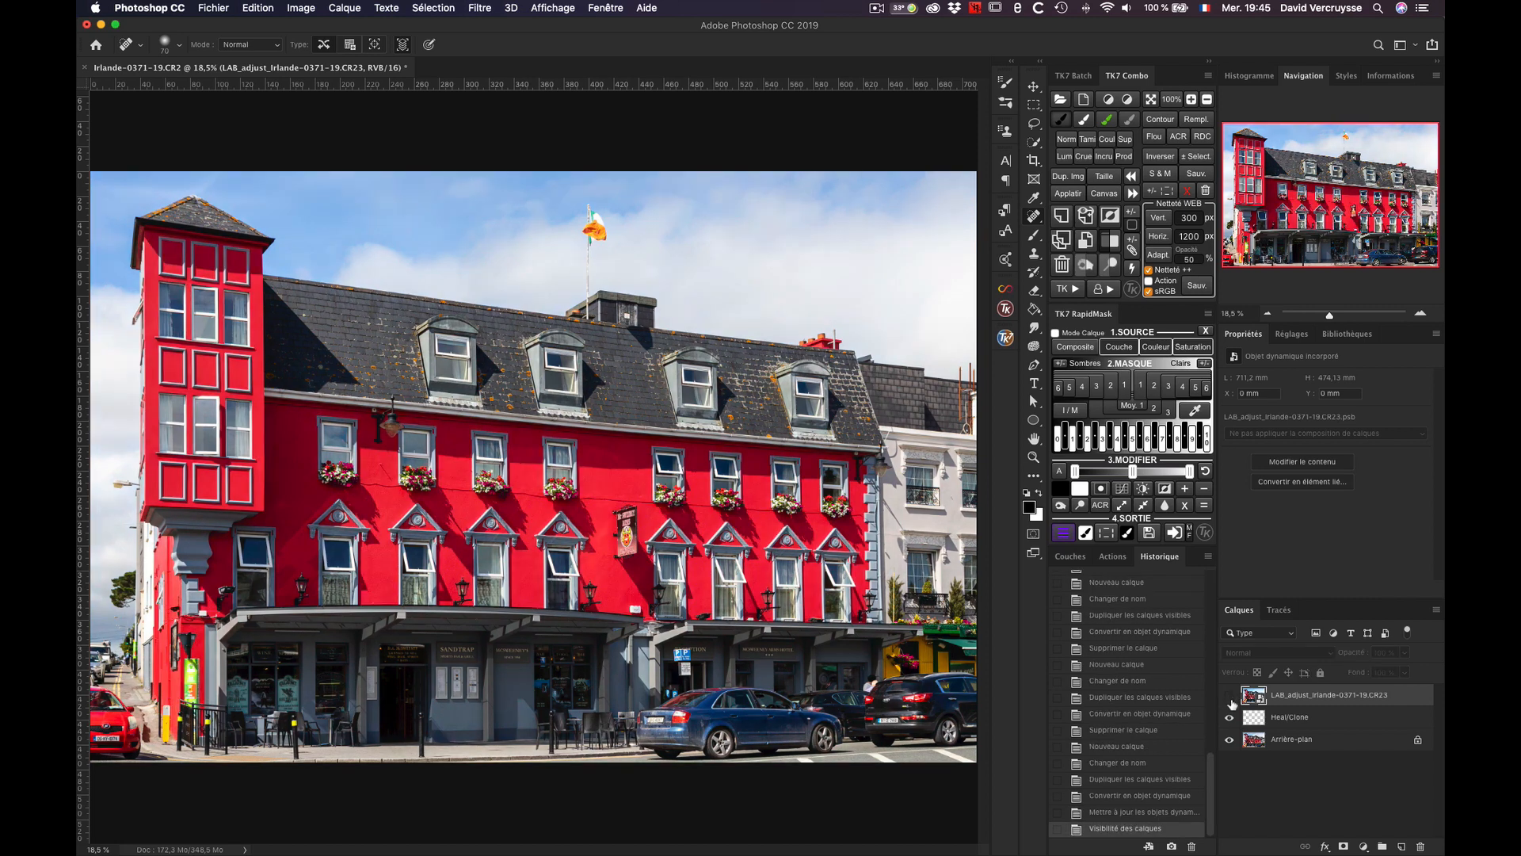
{"action": "left_click", "coordinate": [1230, 695]}
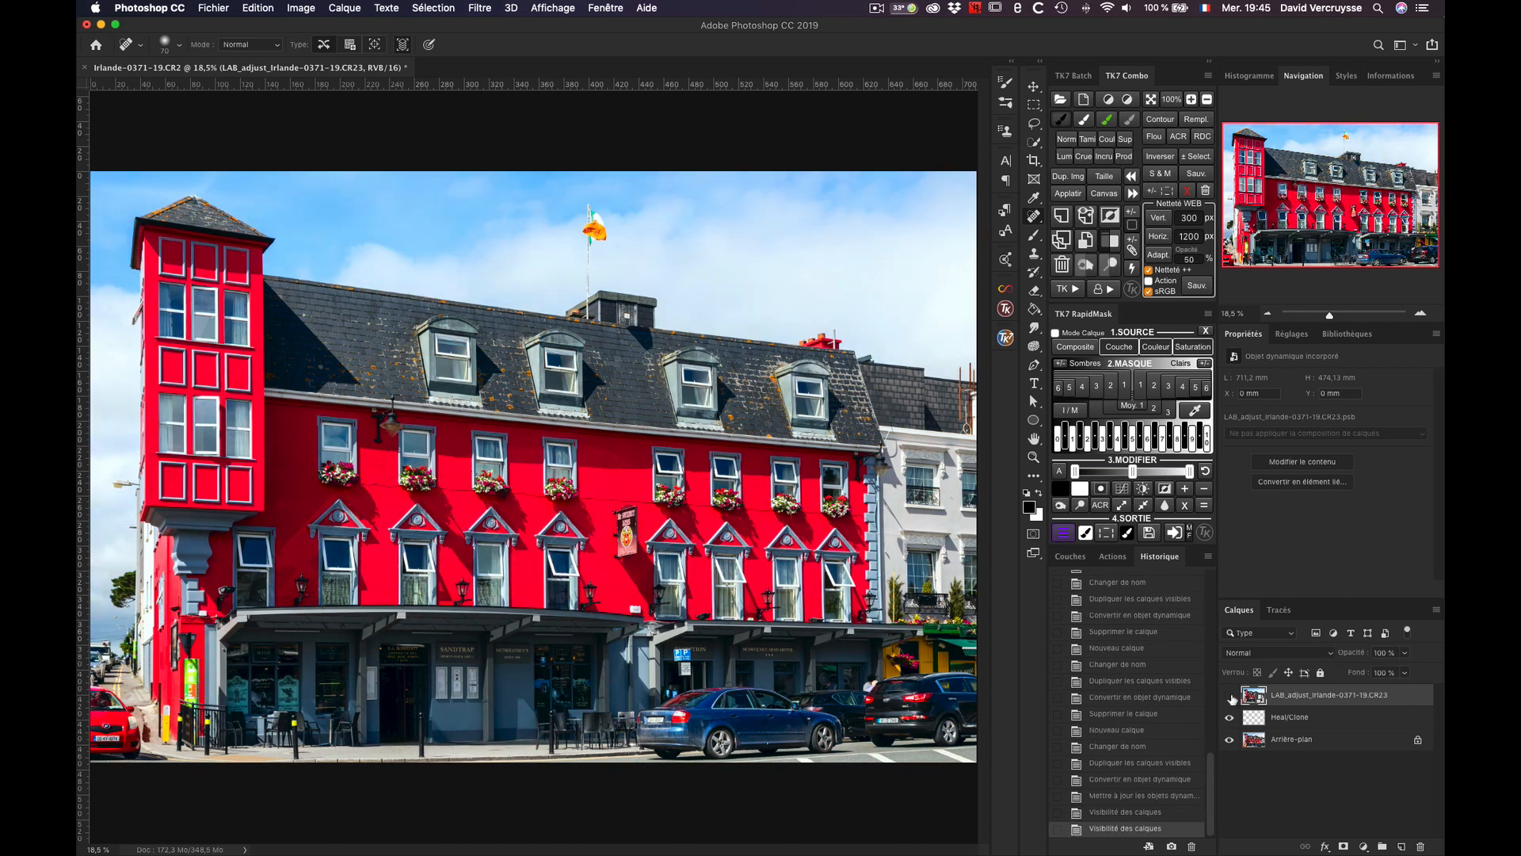
{"action": "left_click", "coordinate": [1231, 697]}
{"action": "left_click", "coordinate": [1229, 695]}
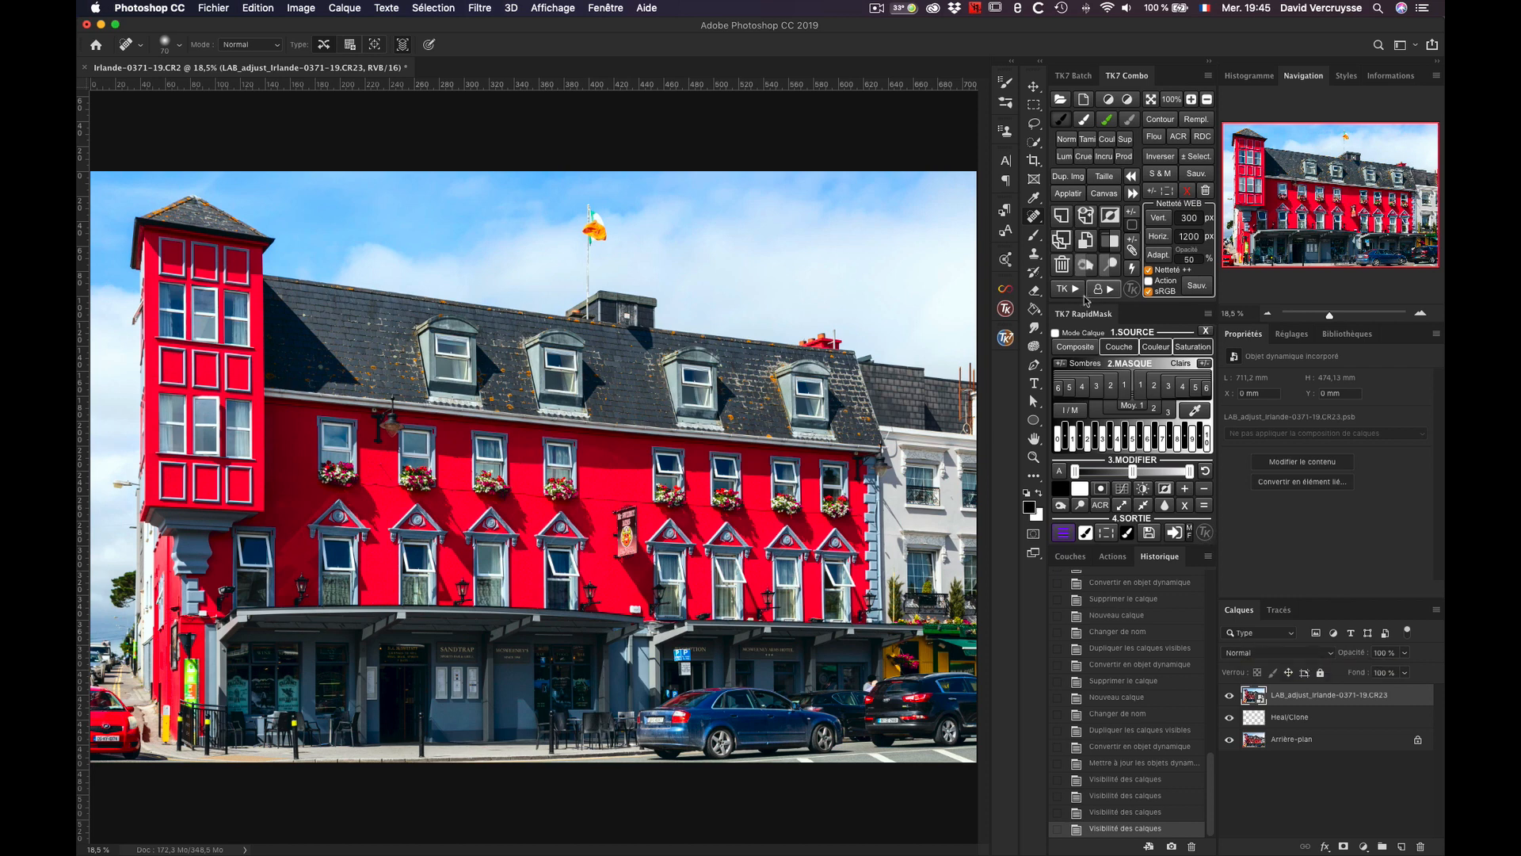
{"action": "left_click", "coordinate": [1075, 290]}
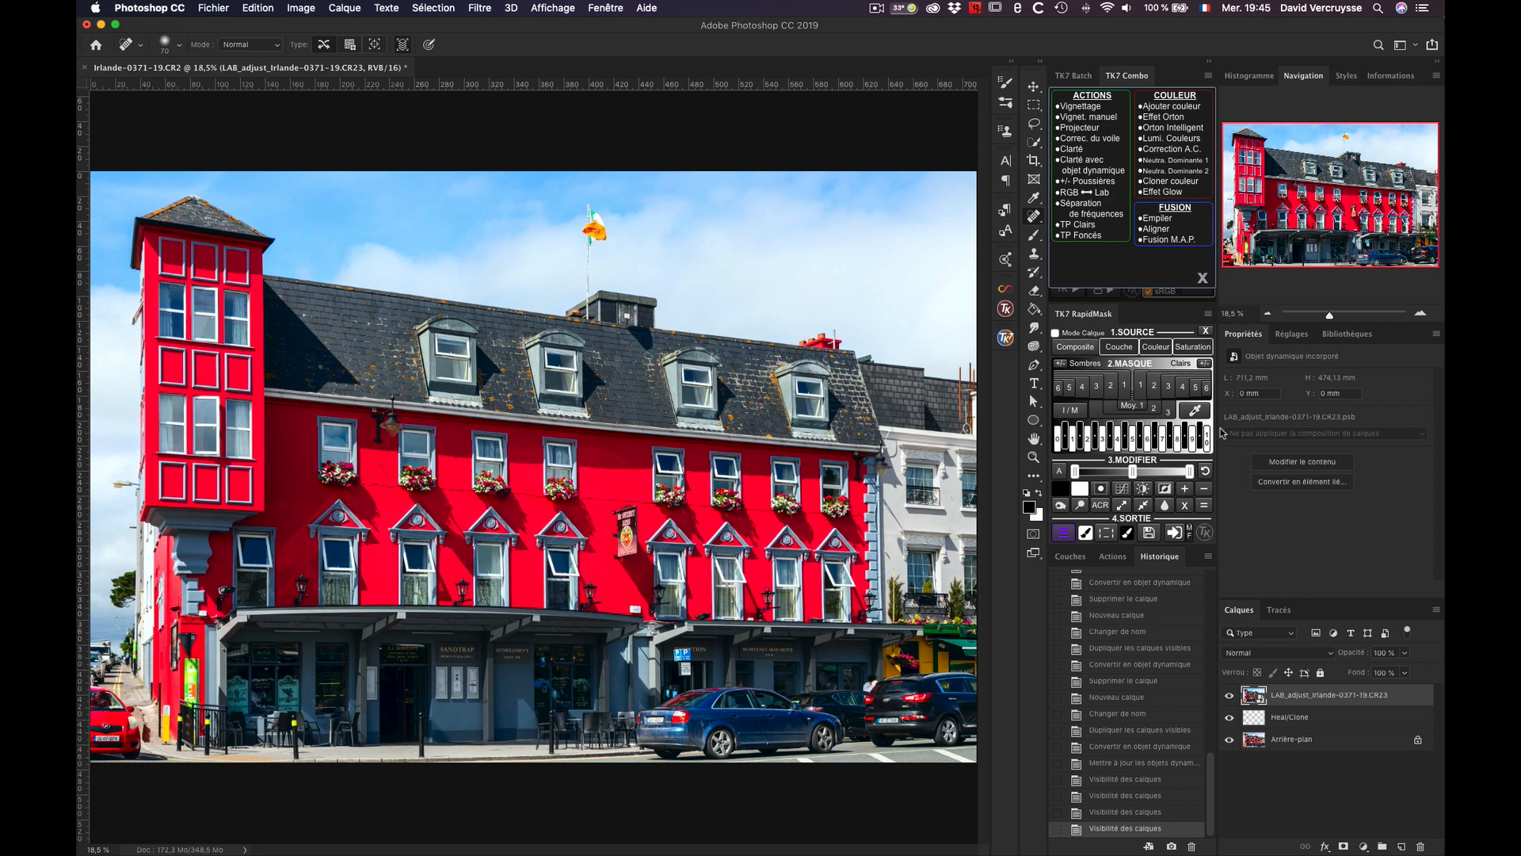
{"action": "left_click", "coordinate": [1203, 278]}
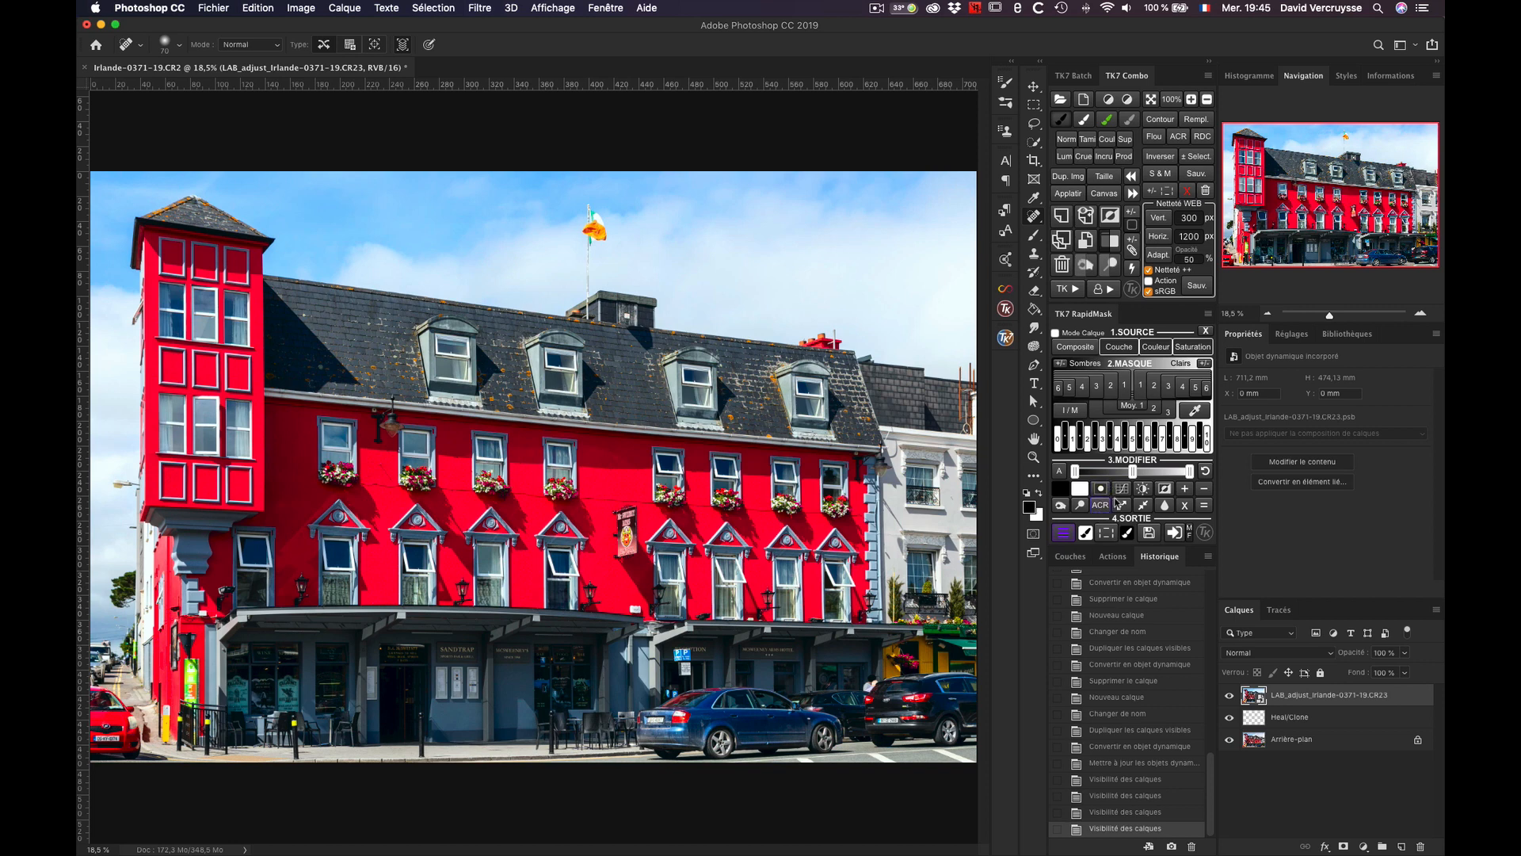
Step: Create a TK RapidMask colour mask from a custom colour sampled on the red facade
{"action": "left_click", "coordinate": [1156, 348]}
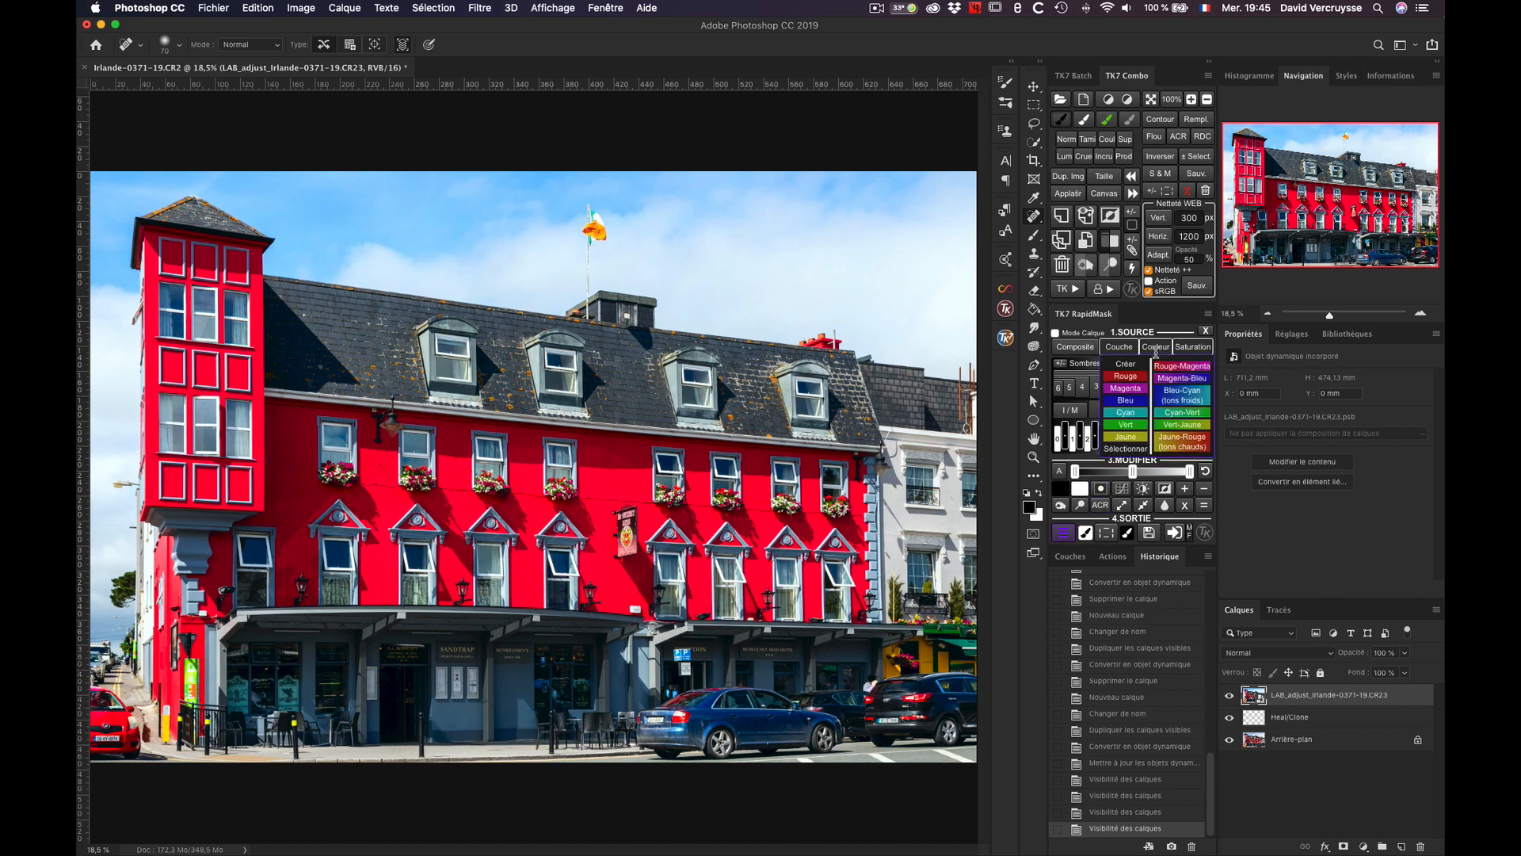
{"action": "left_click", "coordinate": [1131, 450]}
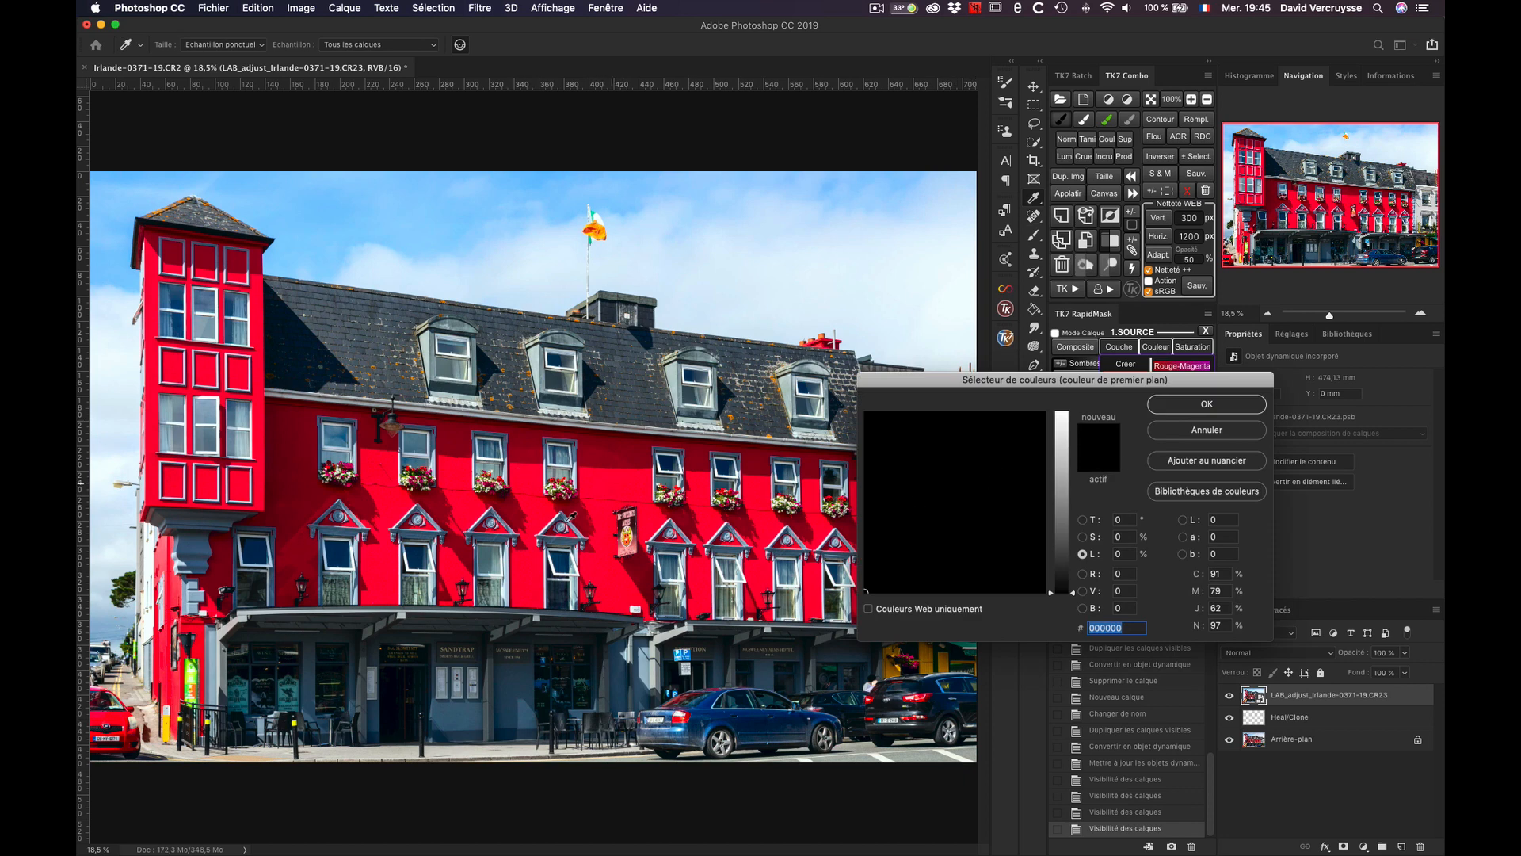
{"action": "left_click", "coordinate": [588, 508]}
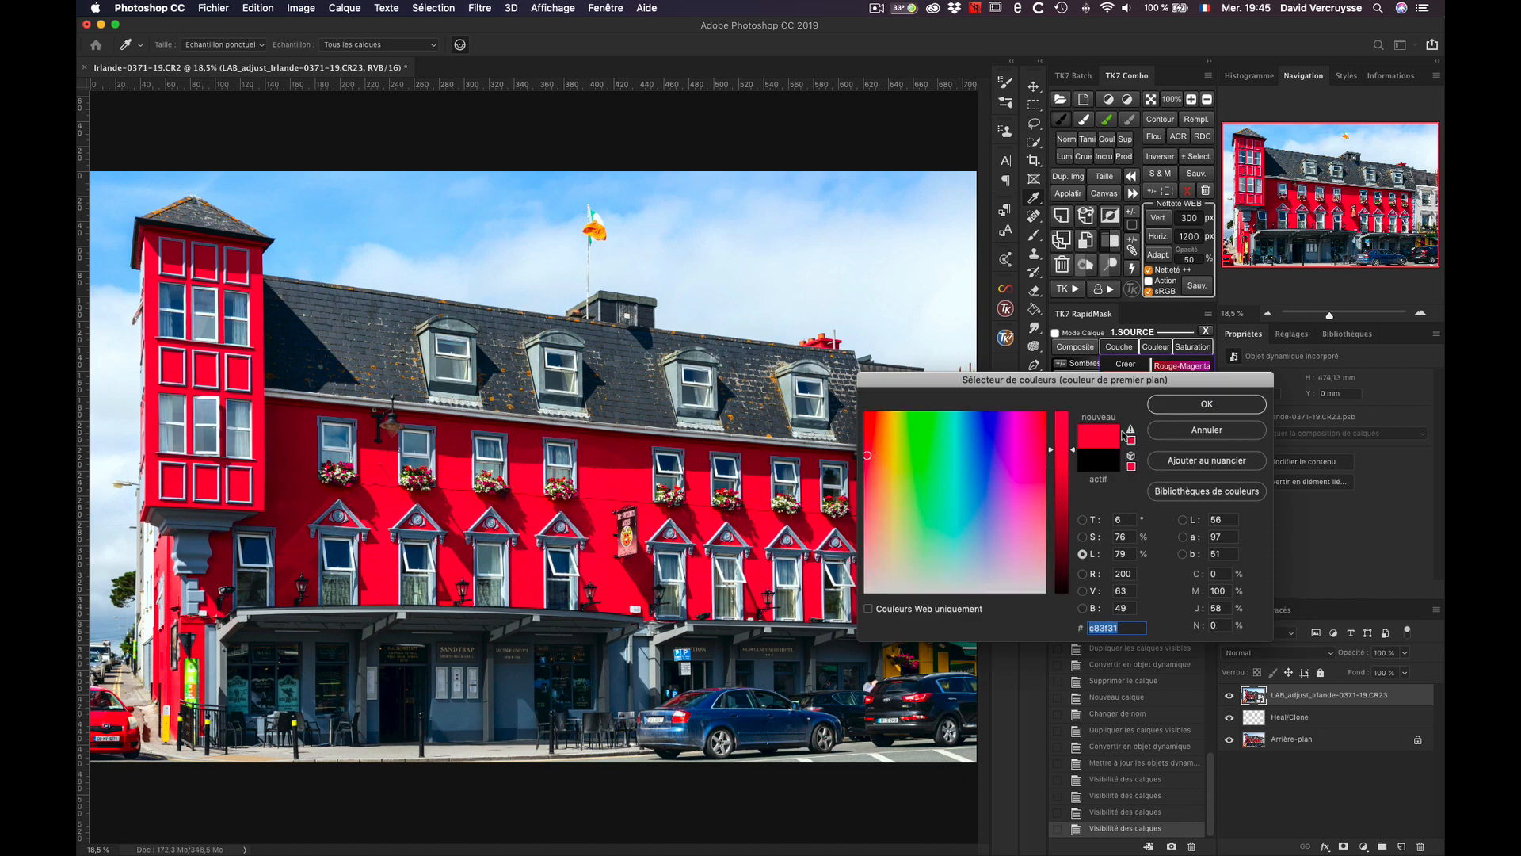
{"action": "left_click", "coordinate": [1186, 406]}
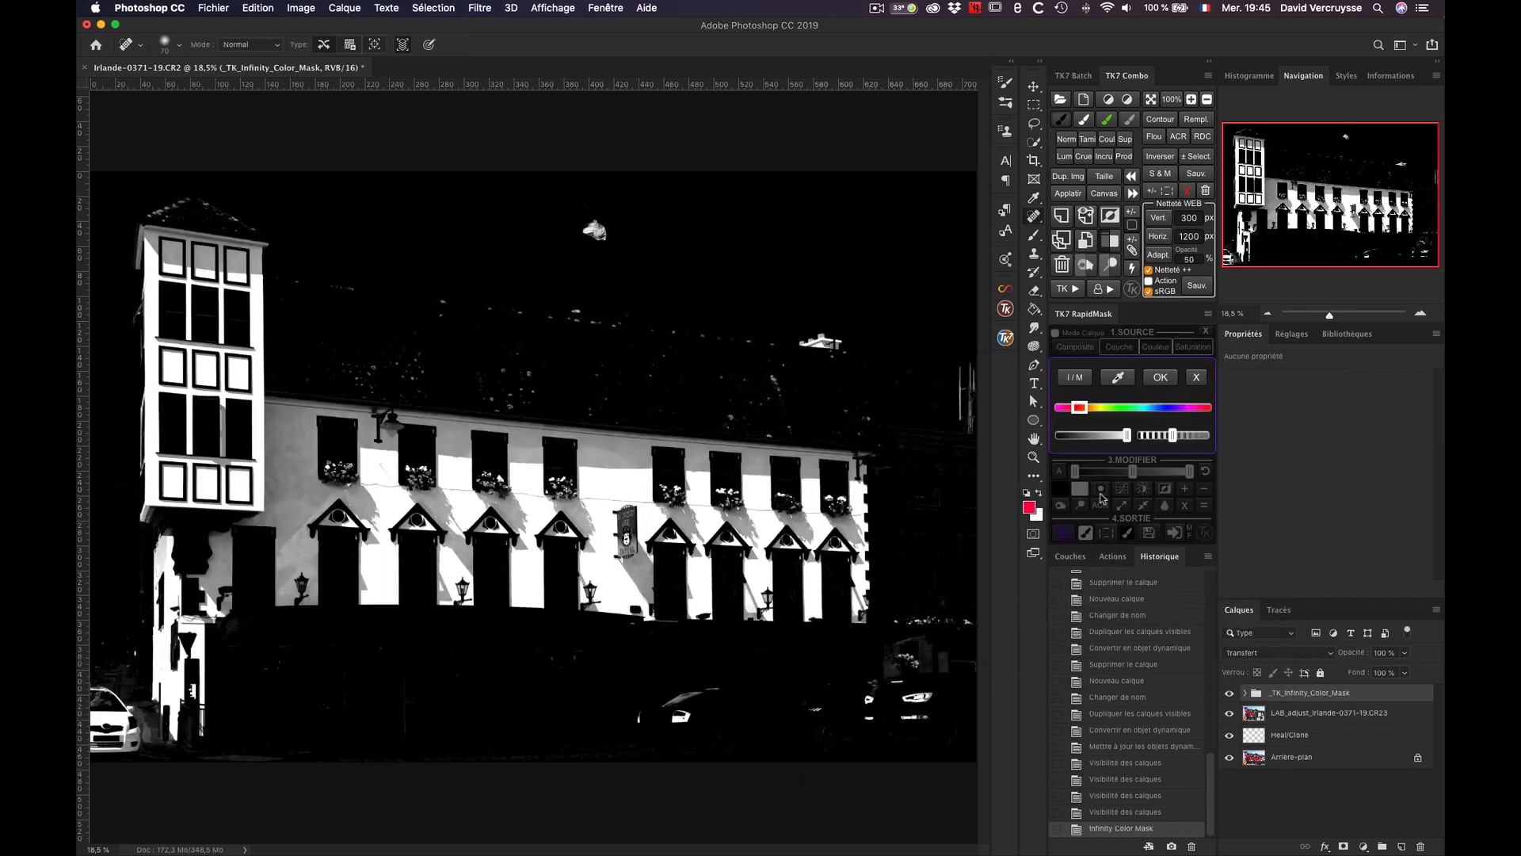
Step: Accept the infinity colour mask and paint black over the flag, roof, distant buildings and street cars, keeping only the facade white
{"action": "left_click", "coordinate": [1161, 378]}
{"action": "left_click", "coordinate": [1062, 491]}
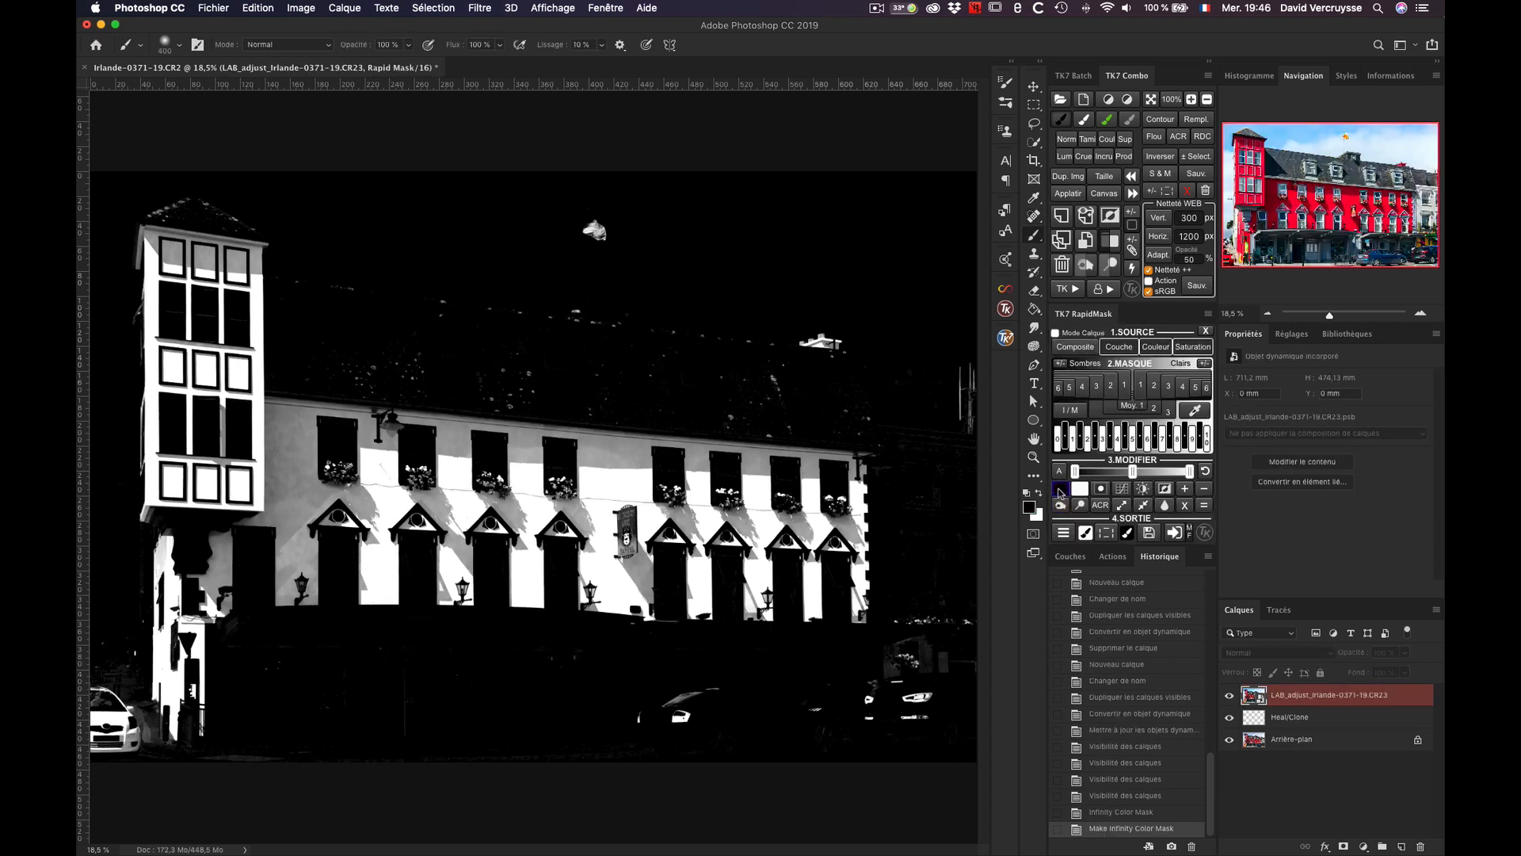
{"action": "left_click", "coordinate": [603, 234]}
{"action": "left_click", "coordinate": [273, 287]}
{"action": "left_click", "coordinate": [824, 342]}
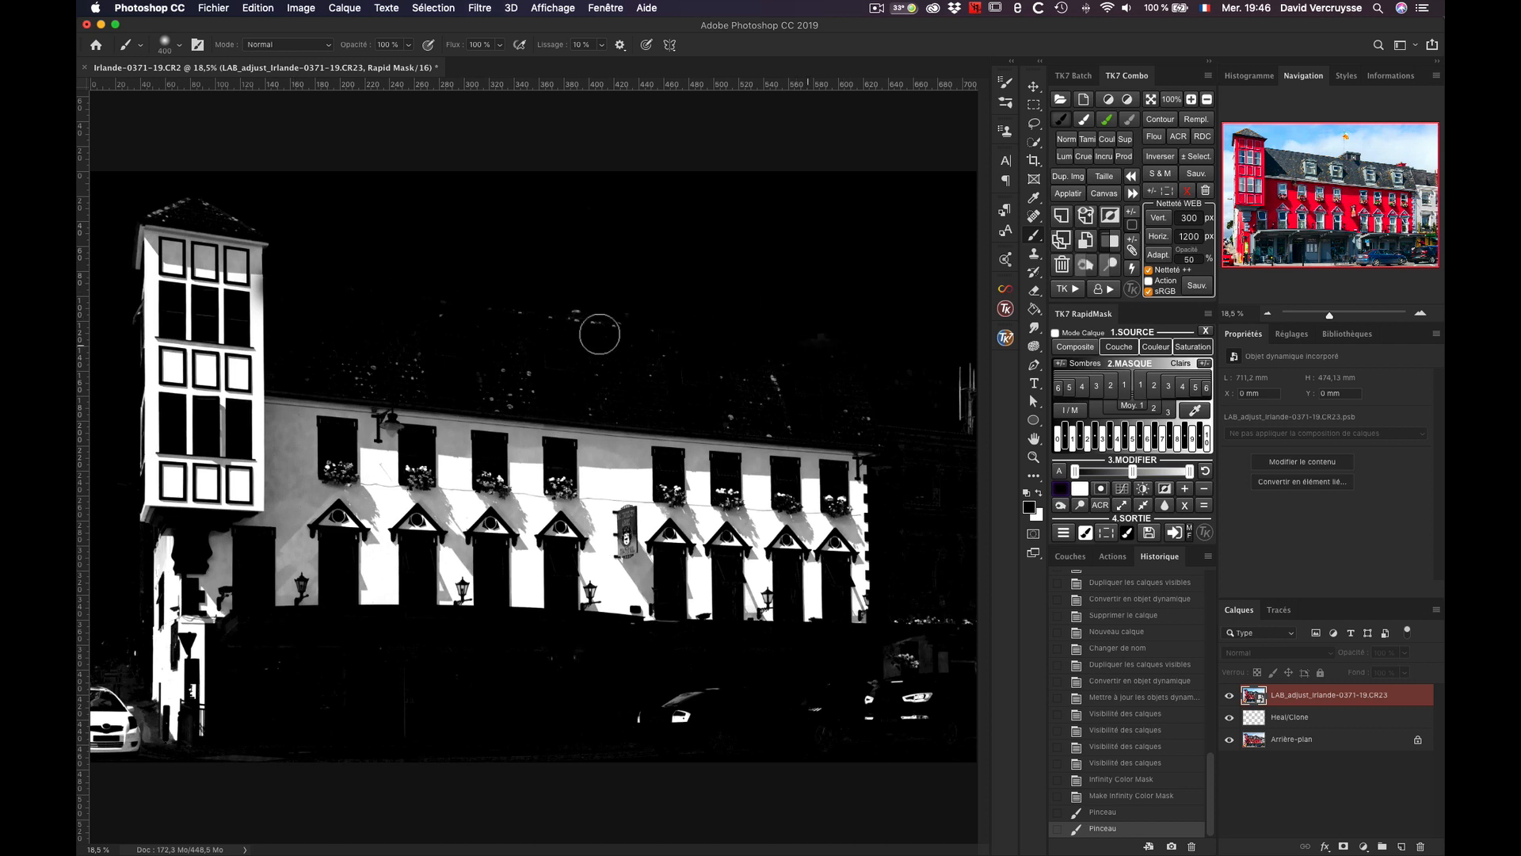
{"action": "mouse_move", "coordinate": [369, 341]}
{"action": "left_mouse_down"}
{"action": "mouse_move", "coordinate": [353, 364]}
{"action": "mouse_move", "coordinate": [539, 394]}
{"action": "mouse_move", "coordinate": [832, 404]}
{"action": "mouse_move", "coordinate": [840, 425]}
{"action": "left_mouse_up"}
{"action": "mouse_move", "coordinate": [966, 395]}
{"action": "left_mouse_down"}
{"action": "mouse_move", "coordinate": [899, 703]}
{"action": "mouse_move", "coordinate": [896, 643]}
{"action": "mouse_move", "coordinate": [866, 732]}
{"action": "mouse_move", "coordinate": [947, 678]}
{"action": "mouse_move", "coordinate": [964, 602]}
{"action": "mouse_move", "coordinate": [966, 641]}
{"action": "mouse_move", "coordinate": [868, 704]}
{"action": "mouse_move", "coordinate": [771, 733]}
{"action": "mouse_move", "coordinate": [666, 717]}
{"action": "mouse_move", "coordinate": [713, 680]}
{"action": "mouse_move", "coordinate": [826, 703]}
{"action": "mouse_move", "coordinate": [566, 651]}
{"action": "mouse_move", "coordinate": [389, 676]}
{"action": "mouse_move", "coordinate": [244, 649]}
{"action": "mouse_move", "coordinate": [229, 709]}
{"action": "left_mouse_up"}
{"action": "mouse_move", "coordinate": [96, 623]}
{"action": "left_mouse_down"}
{"action": "mouse_move", "coordinate": [98, 724]}
{"action": "mouse_move", "coordinate": [116, 760]}
{"action": "mouse_move", "coordinate": [135, 629]}
{"action": "mouse_move", "coordinate": [149, 769]}
{"action": "left_mouse_up"}
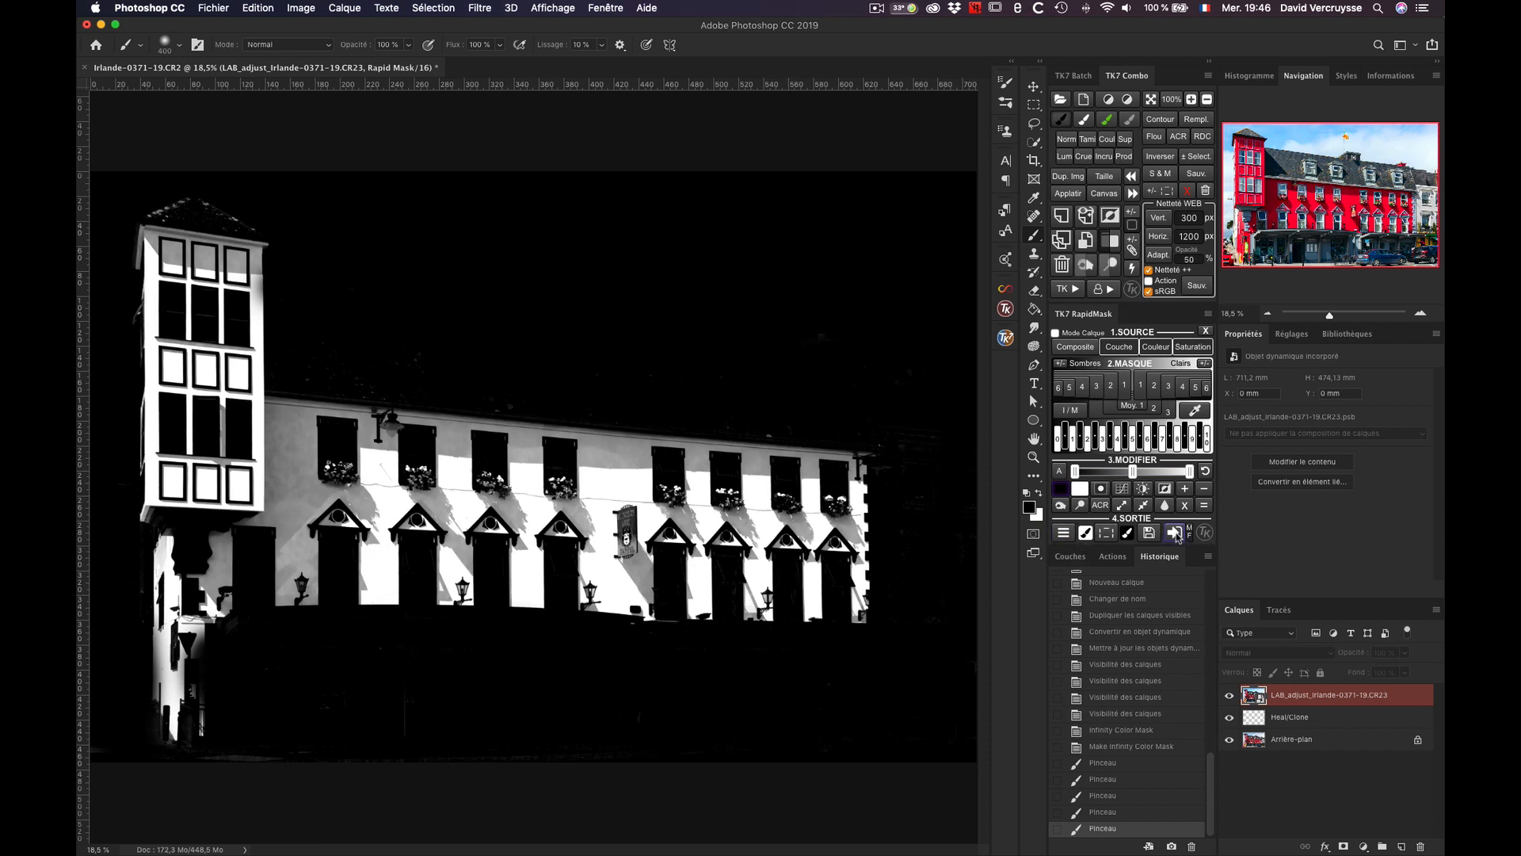
Step: Output the mask to a Selective Color adjustment layer and clip it to the LAB_adjust smart object layer
{"action": "left_click", "coordinate": [1064, 532]}
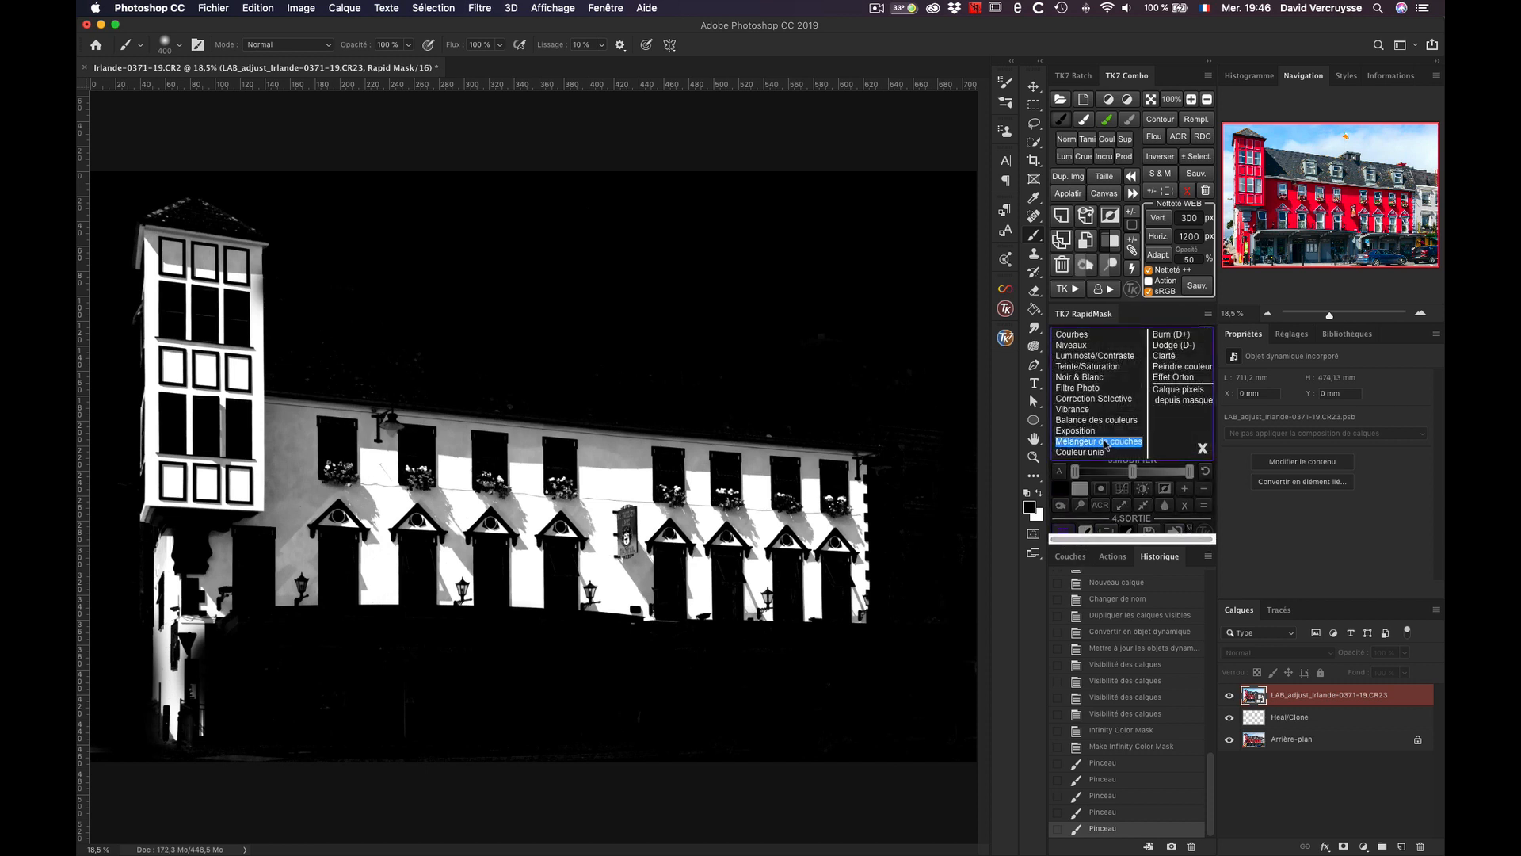
{"action": "left_click", "coordinate": [1103, 398]}
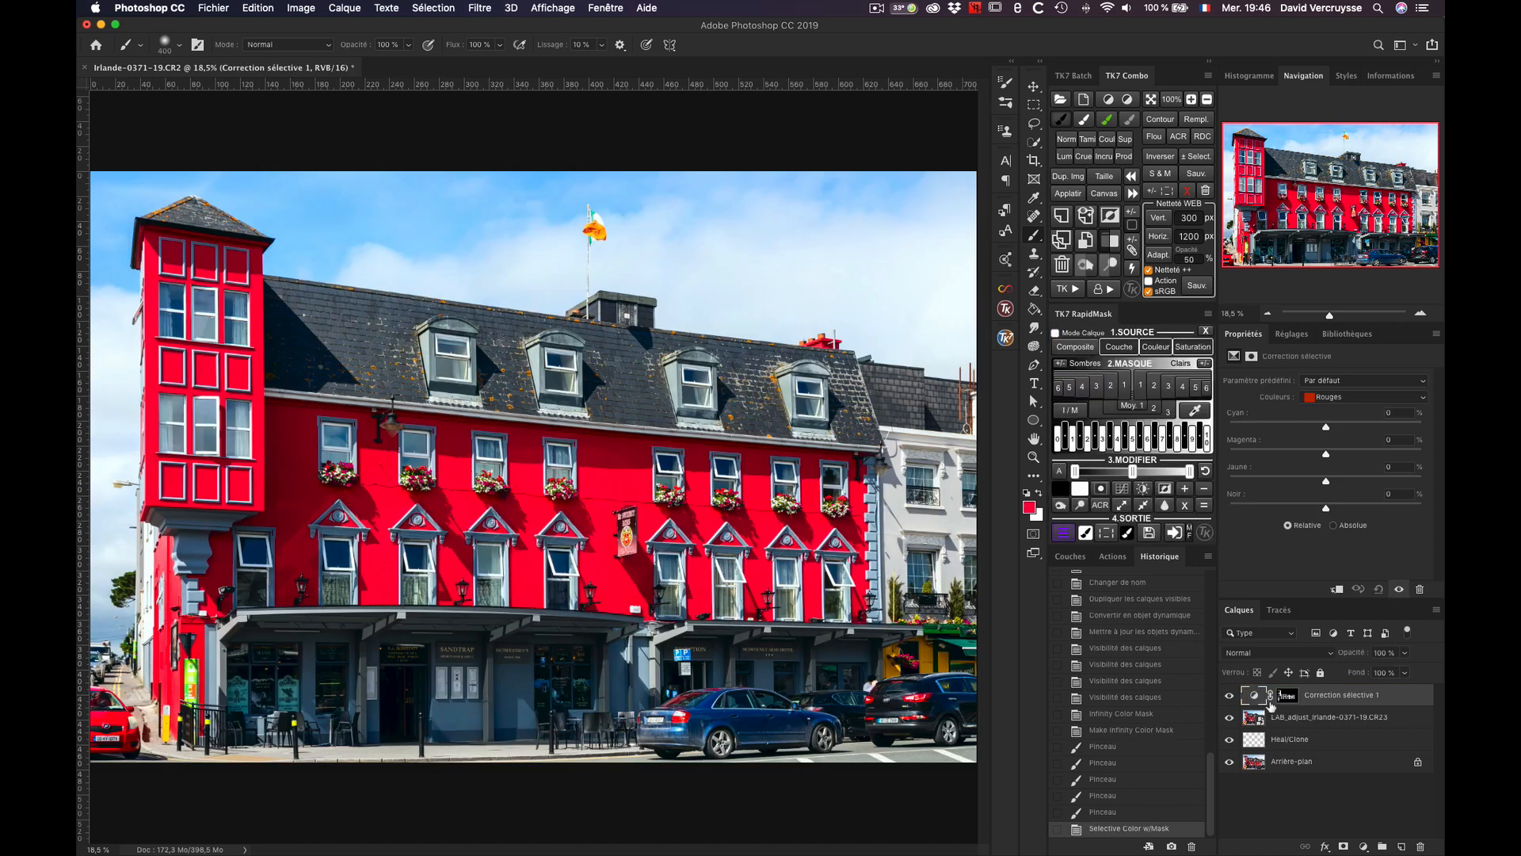
{"action": "left_click", "coordinate": [1336, 589]}
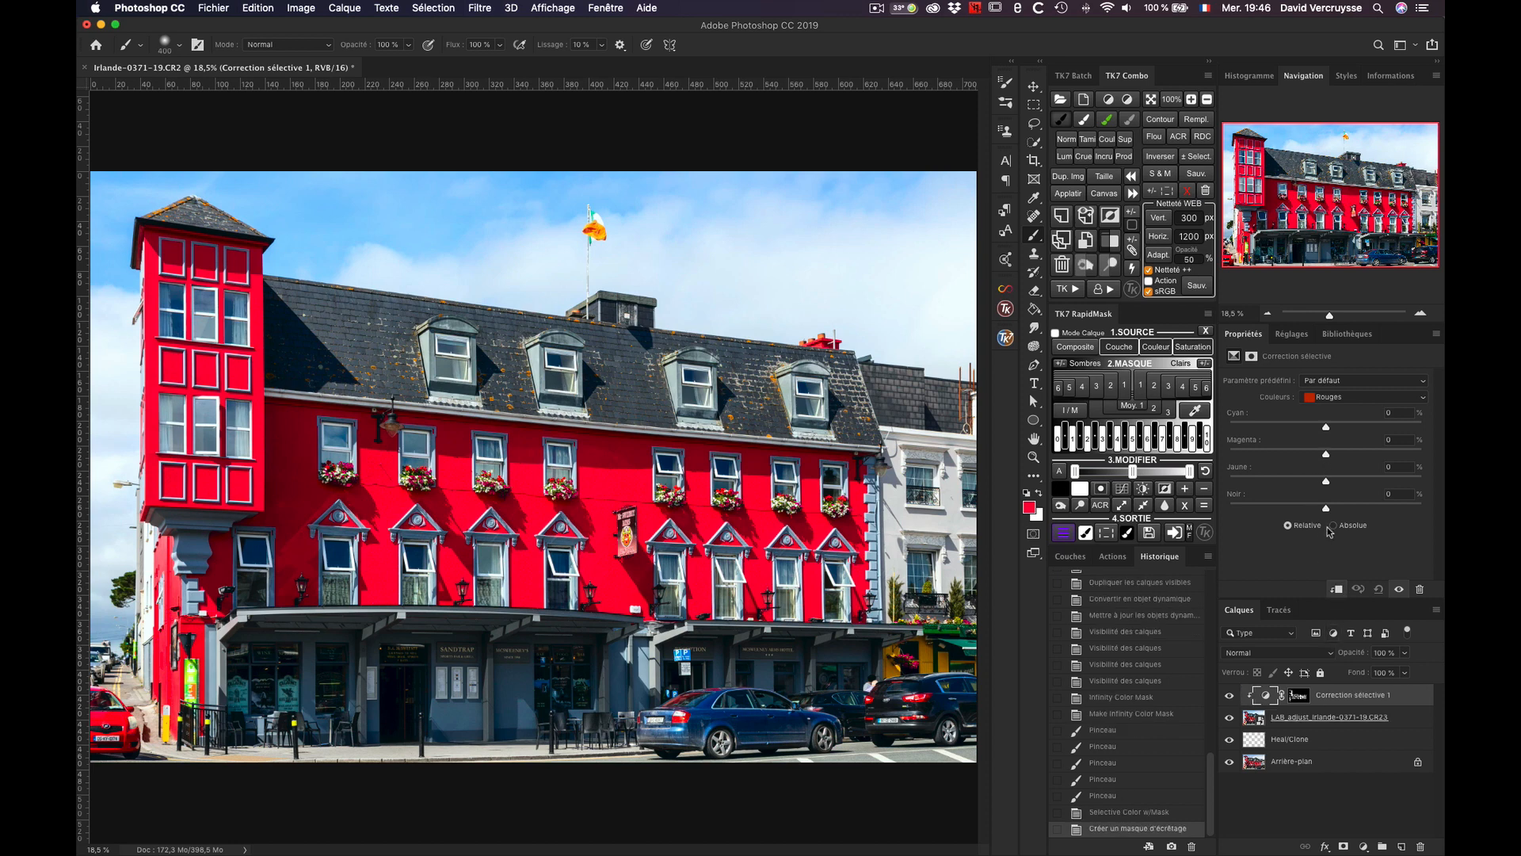
Step: For the reds, set black to -68 %, yellow to -28 % and magenta to -17 %
{"action": "left_click_drag", "start_coordinate": [1327, 509], "coordinate": [1296, 482]}
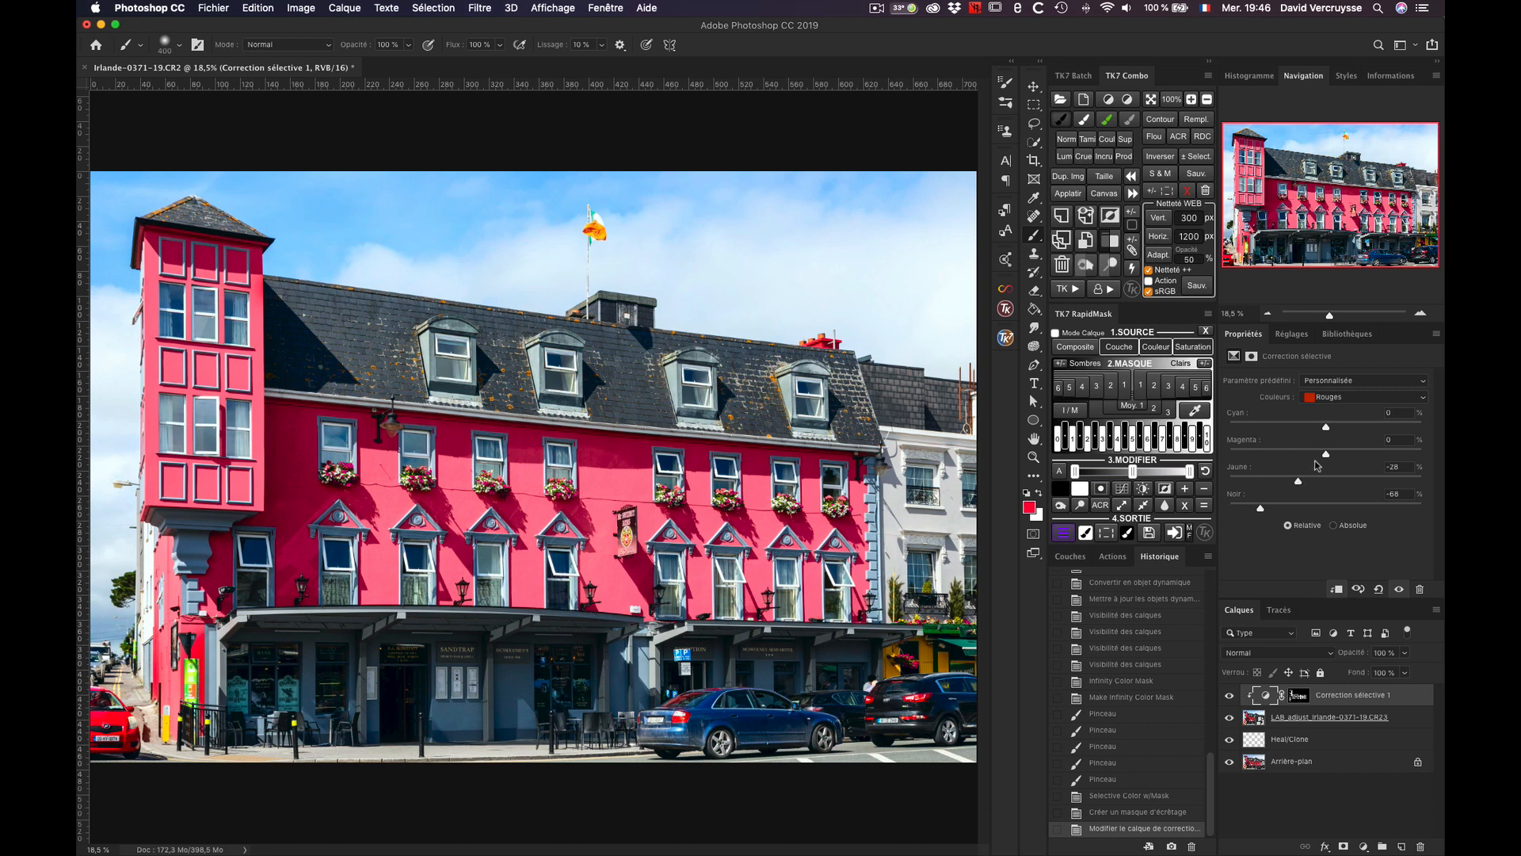
{"action": "left_click", "coordinate": [1309, 454]}
Step: Compare the photo with and without the Selective Color and LAB_adjust layers, leaving both visible
{"action": "left_click", "coordinate": [1230, 697]}
{"action": "left_click", "coordinate": [1230, 717]}
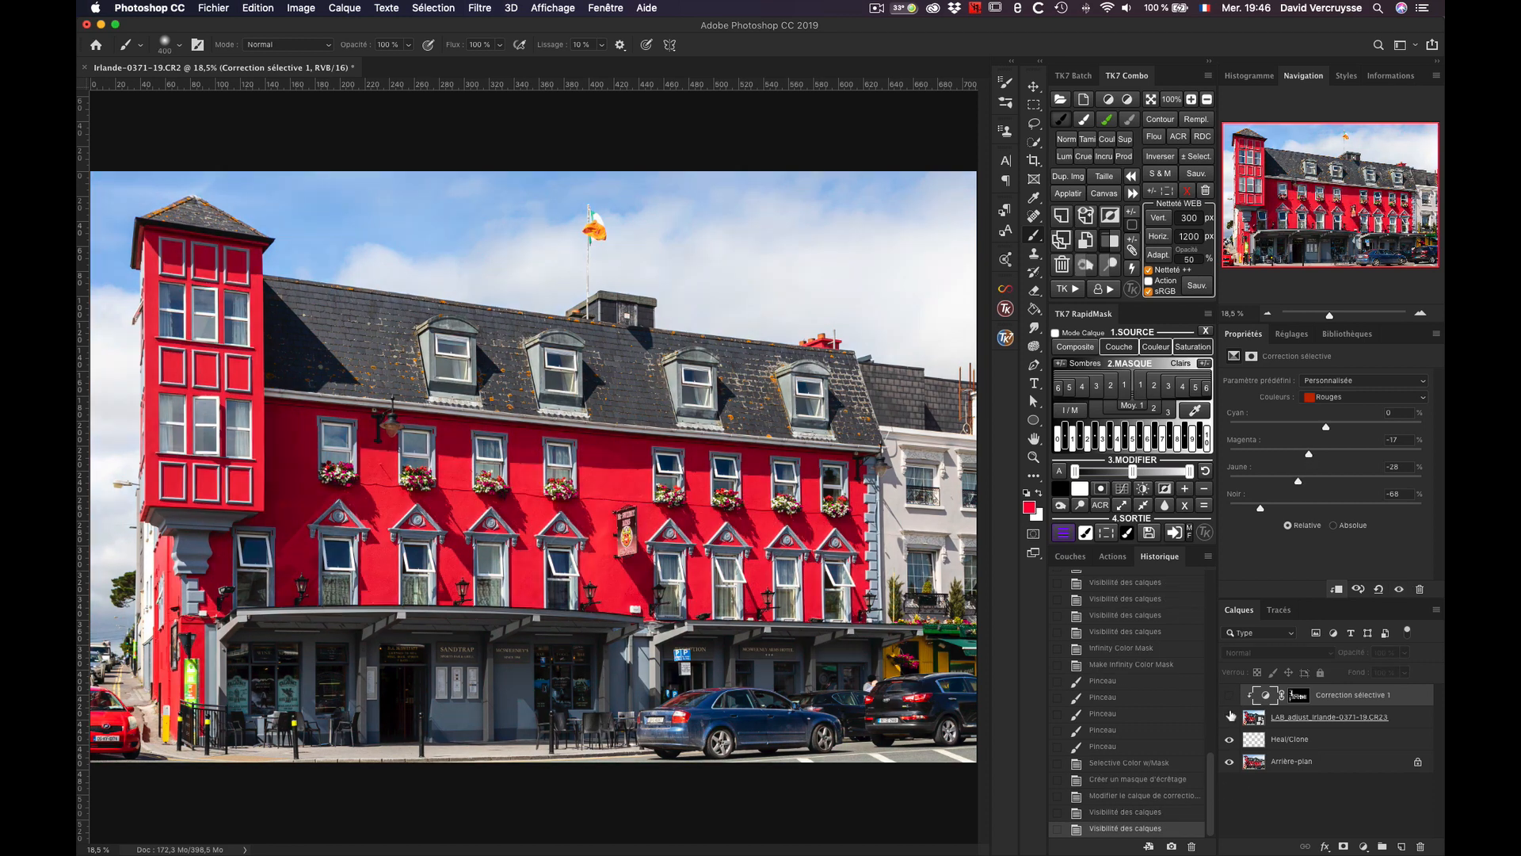
{"action": "left_click", "coordinate": [1231, 716]}
{"action": "left_click", "coordinate": [1232, 716]}
{"action": "left_click", "coordinate": [1232, 716]}
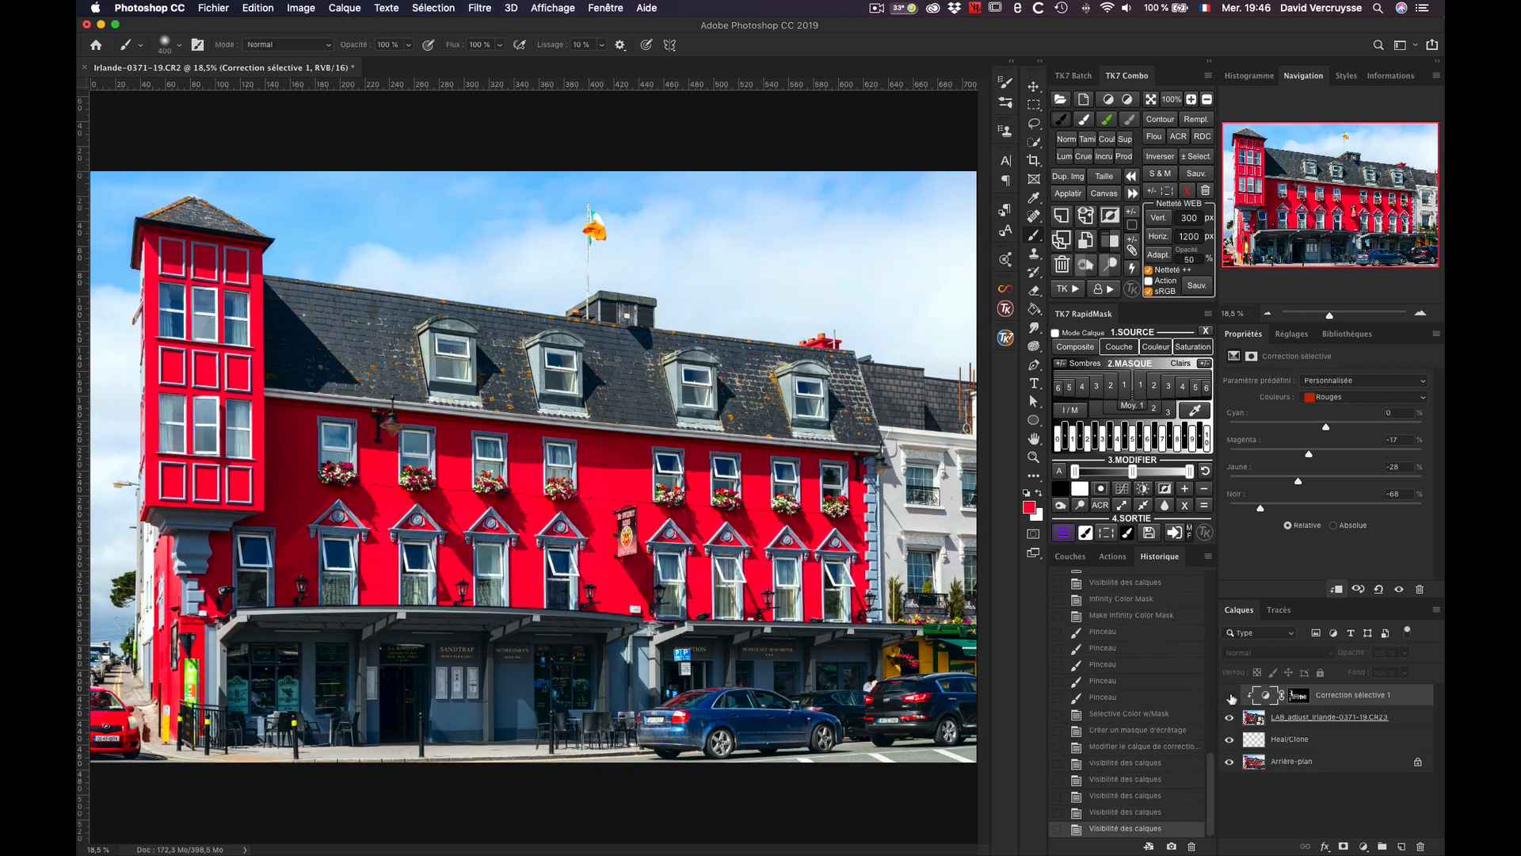
{"action": "left_click", "coordinate": [1230, 695]}
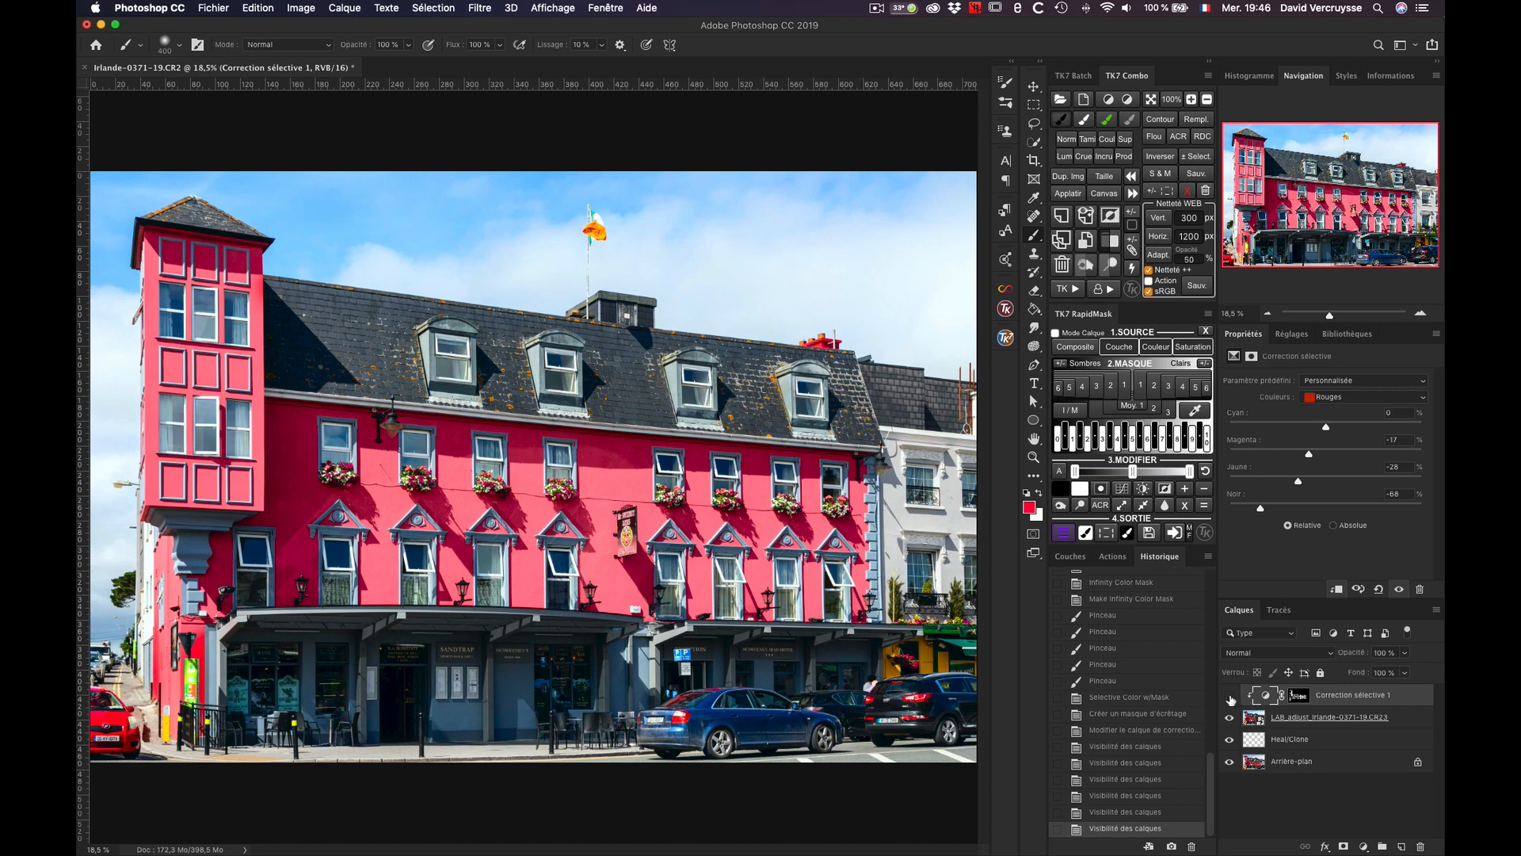
{"action": "left_click", "coordinate": [1231, 696]}
{"action": "left_click", "coordinate": [1230, 696]}
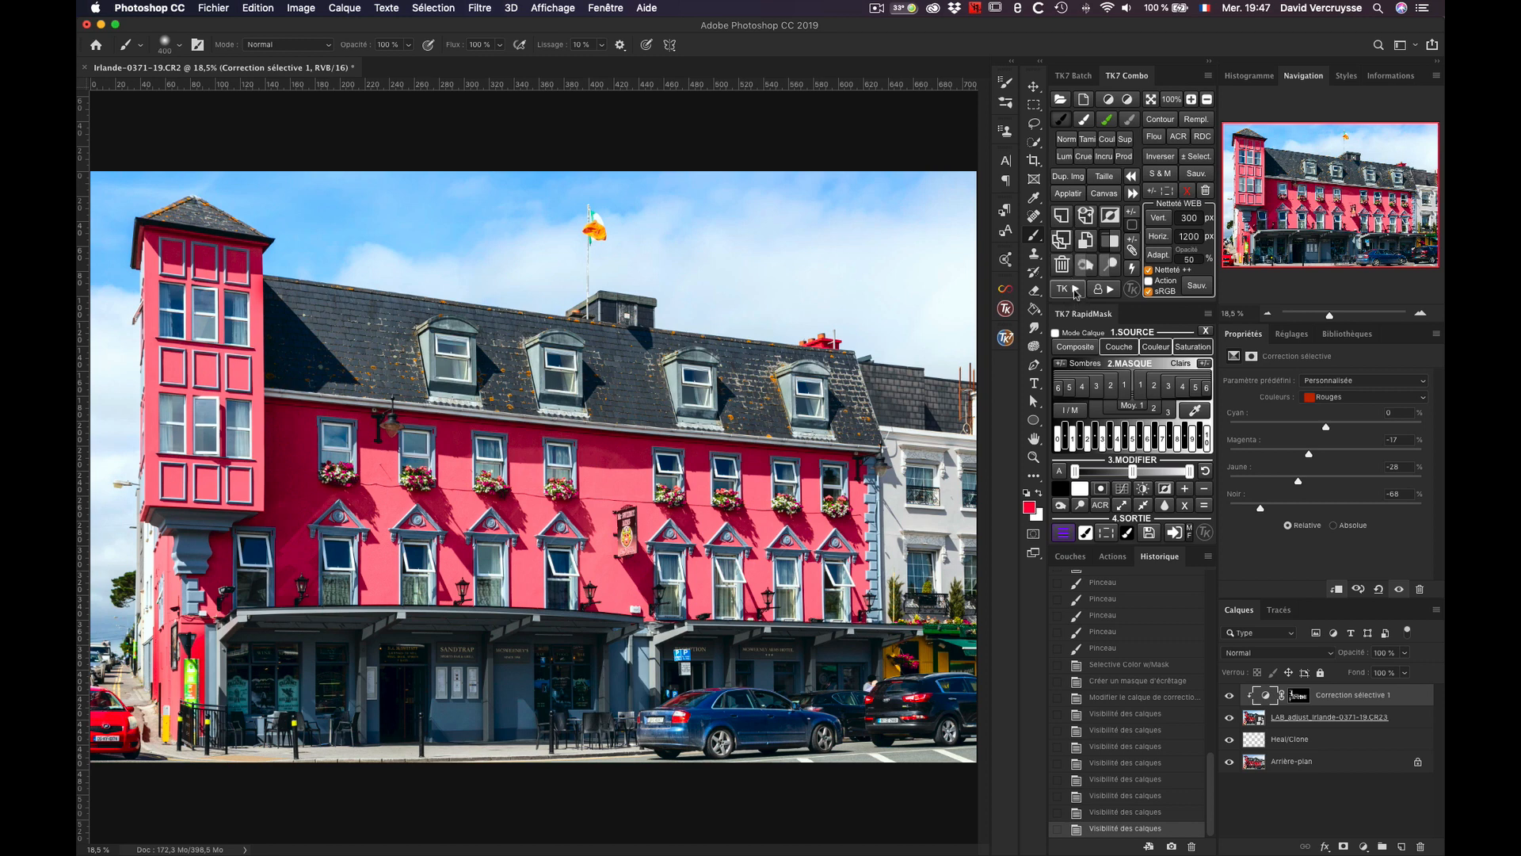
{"action": "left_click", "coordinate": [1076, 292]}
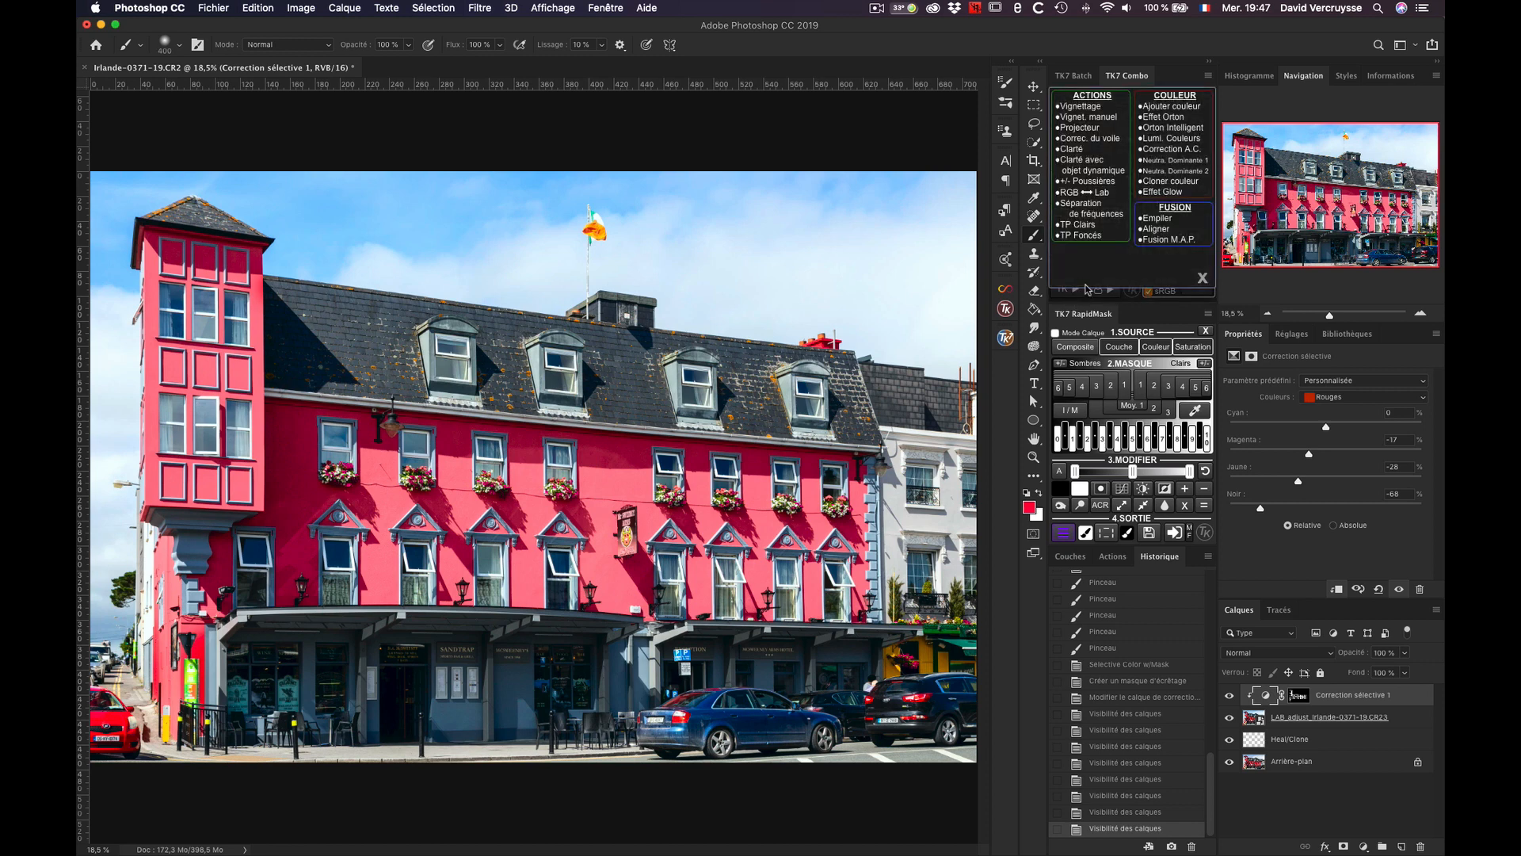
{"action": "left_click", "coordinate": [1200, 280]}
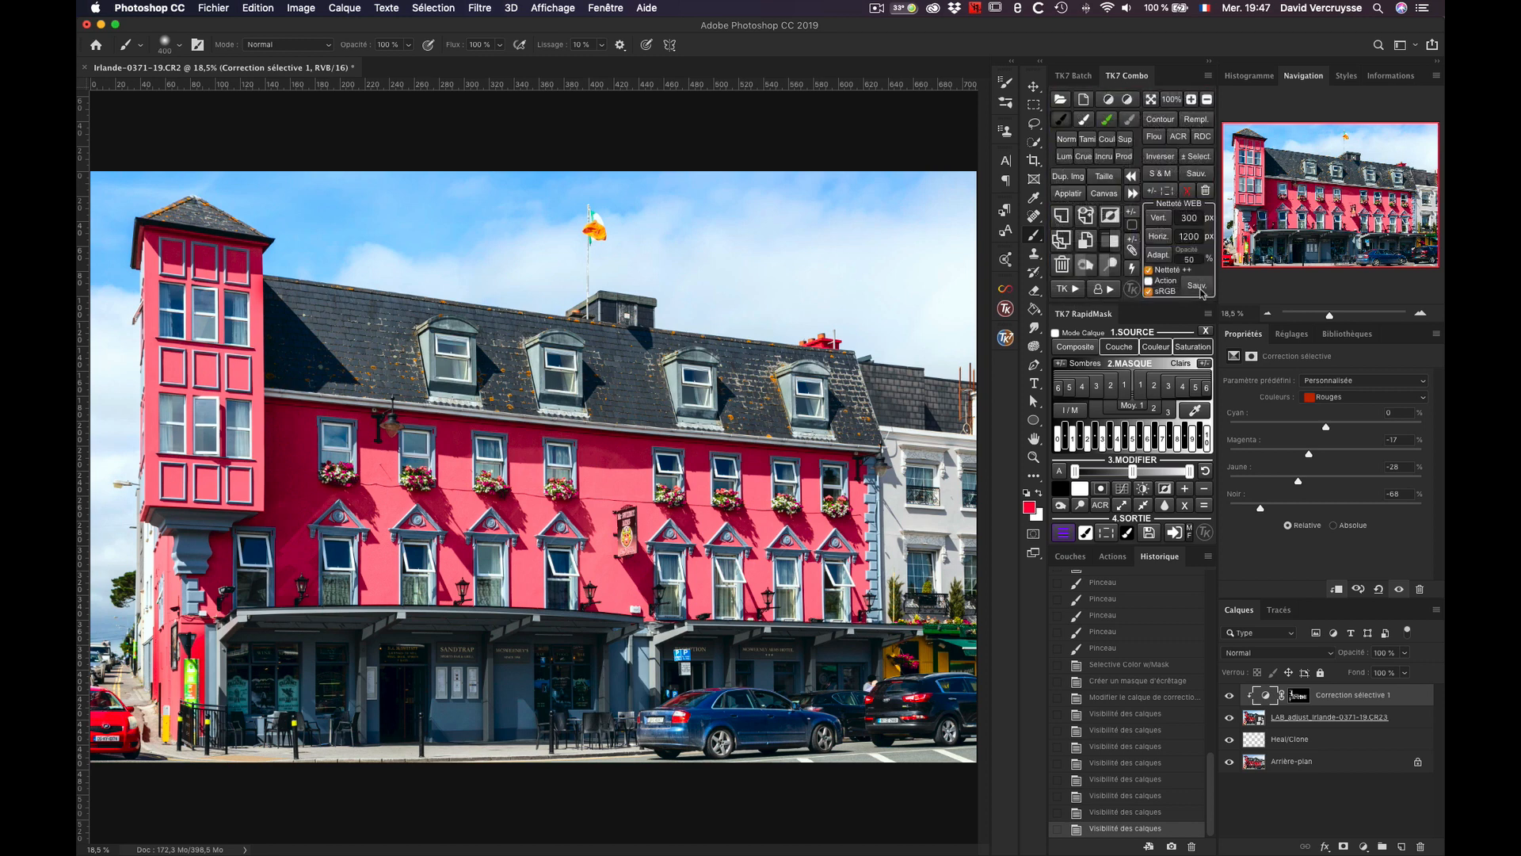